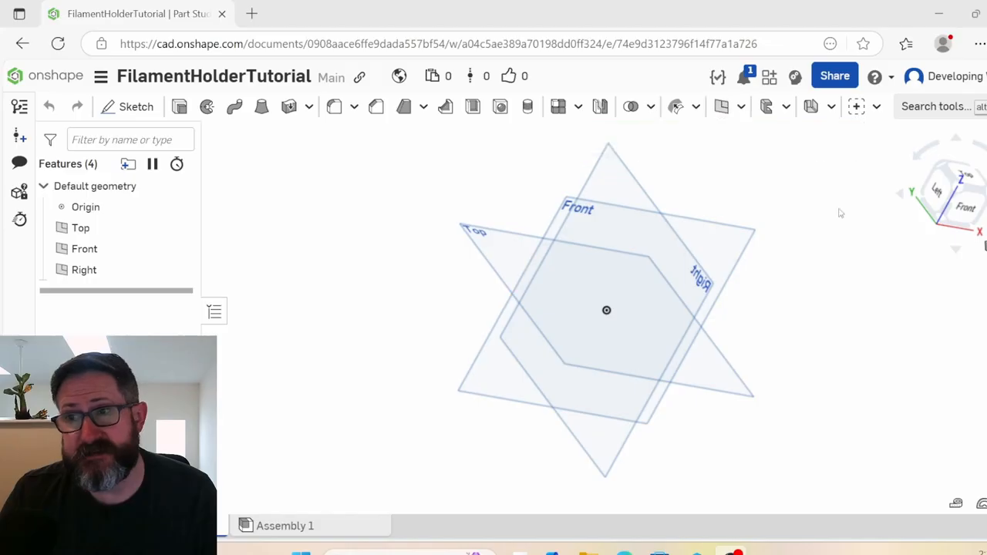
- Set up an offset plane that uses the Right plane as its reference
right_drag(838, 214, 812, 249)
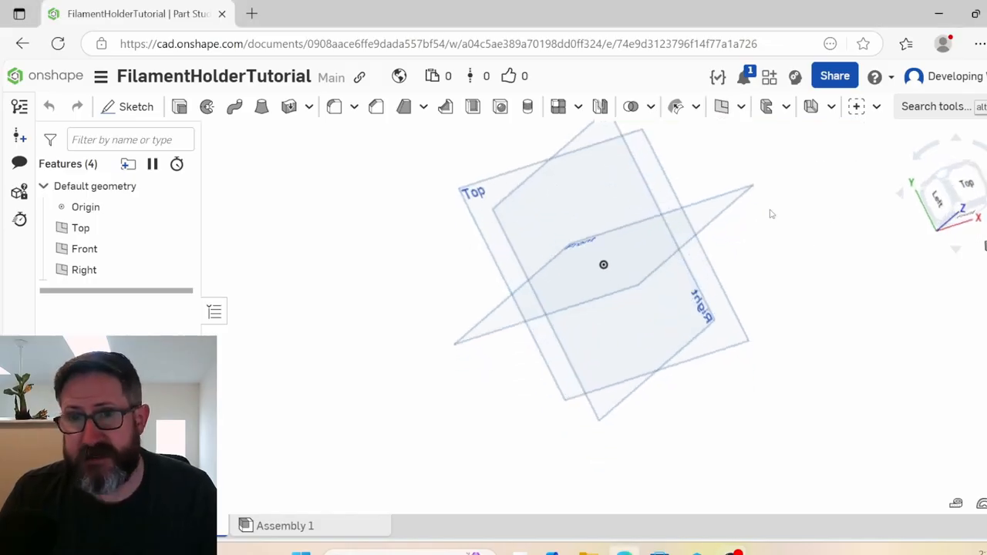
right_drag(771, 215, 686, 247)
click(686, 247)
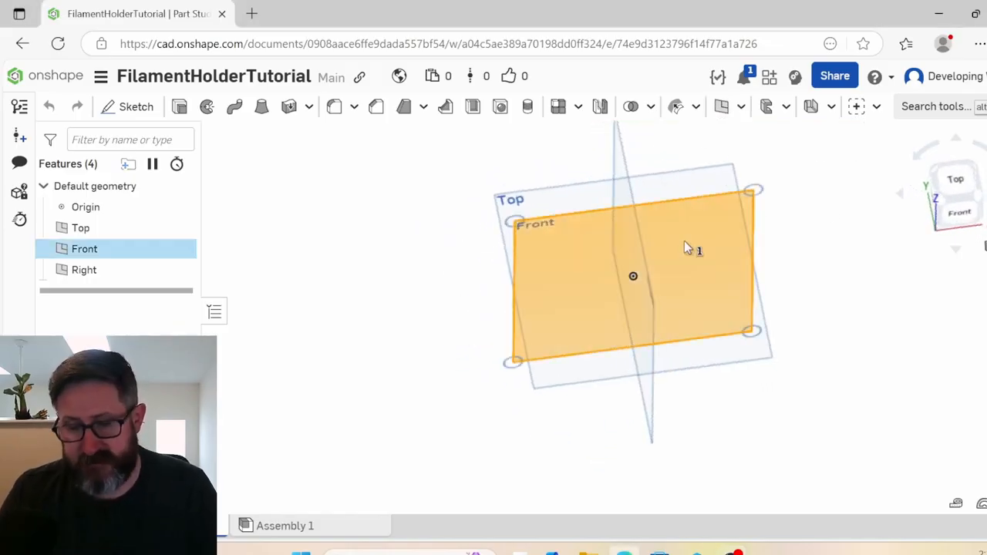
key(n)
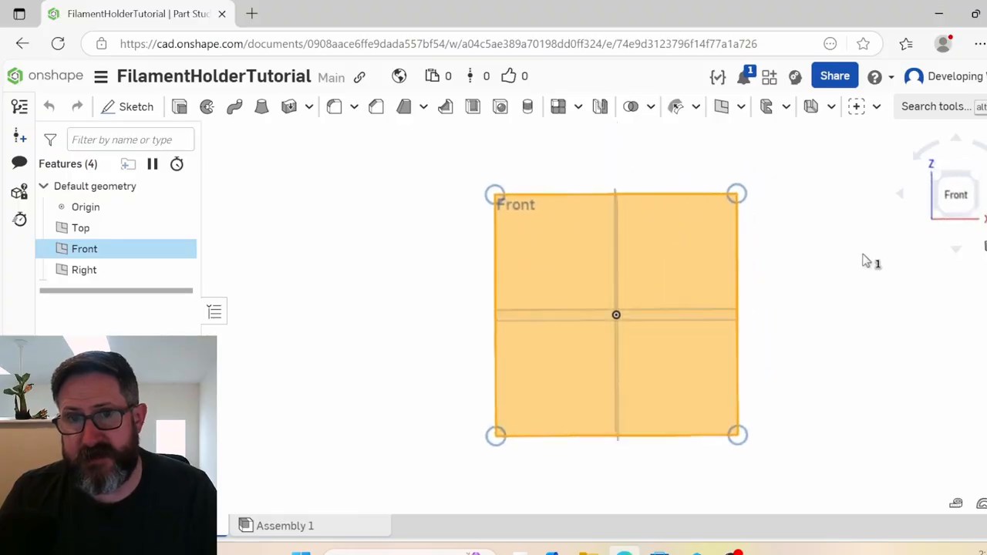
click(797, 230)
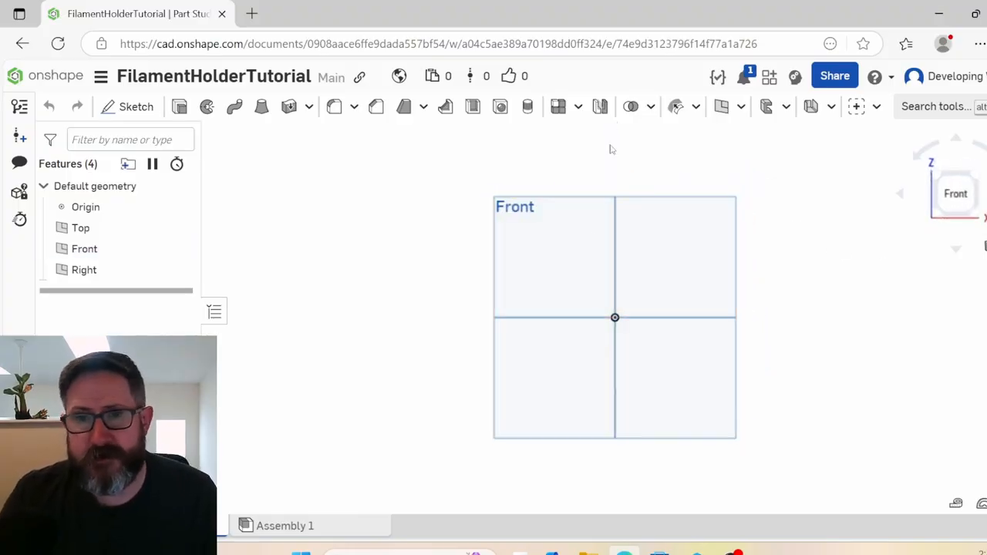
click(723, 107)
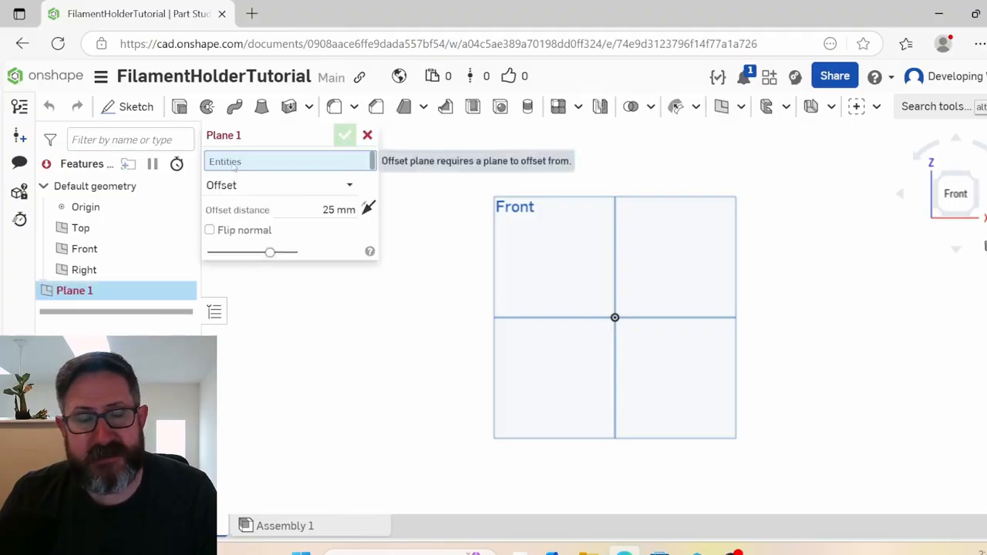
click(253, 185)
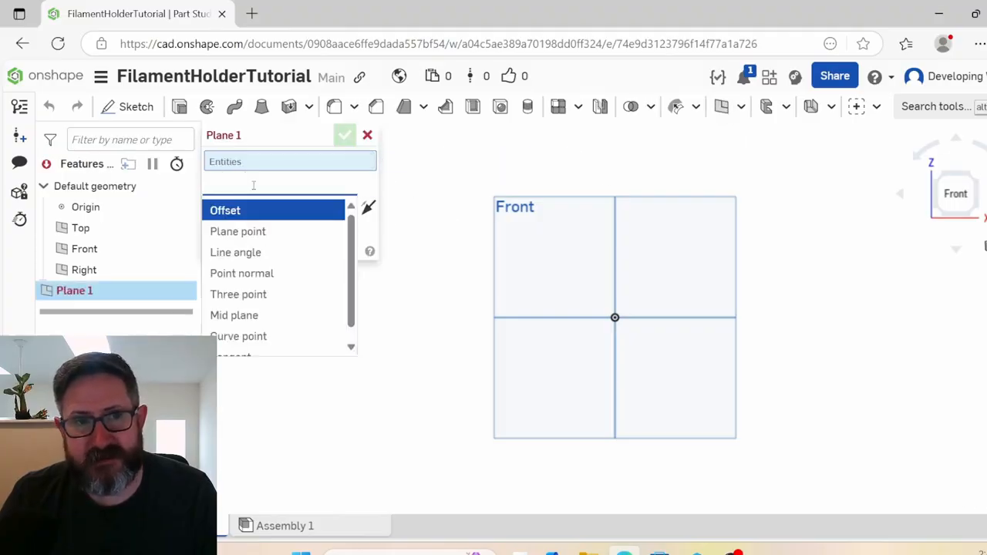
click(282, 213)
right_drag(428, 277, 674, 260)
click(658, 243)
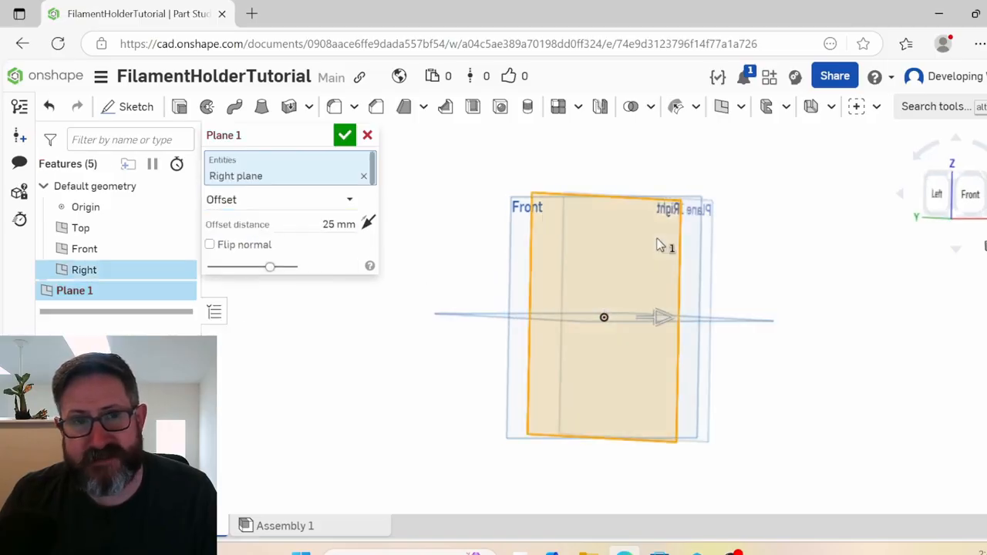
- Reverse the new plane's 25 mm offset to the opposite side of the Right plane and accept it
right_drag(818, 304, 794, 301)
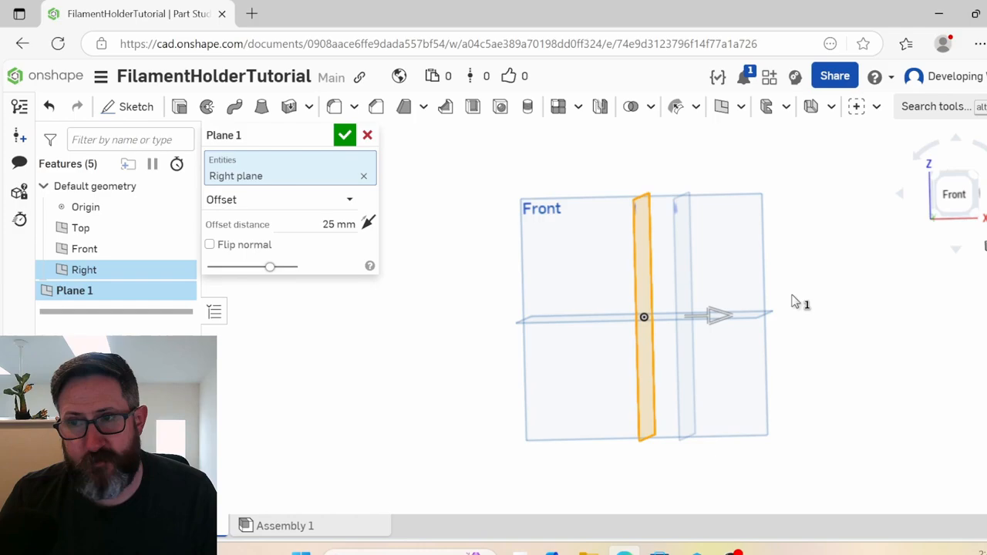
click(954, 195)
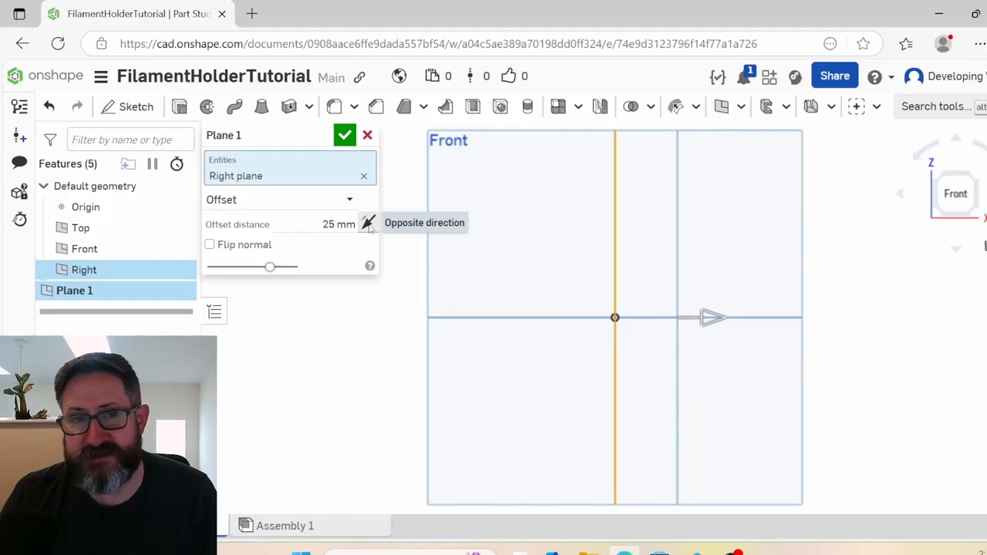
click(368, 224)
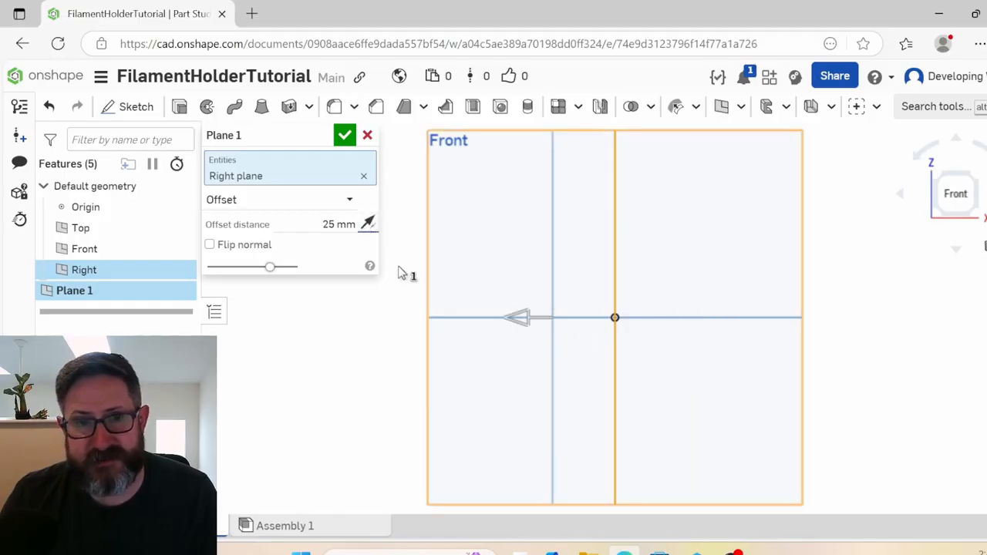
click(343, 135)
- Rename the new offset plane as LeftPartPlane
right_drag(453, 273, 703, 205)
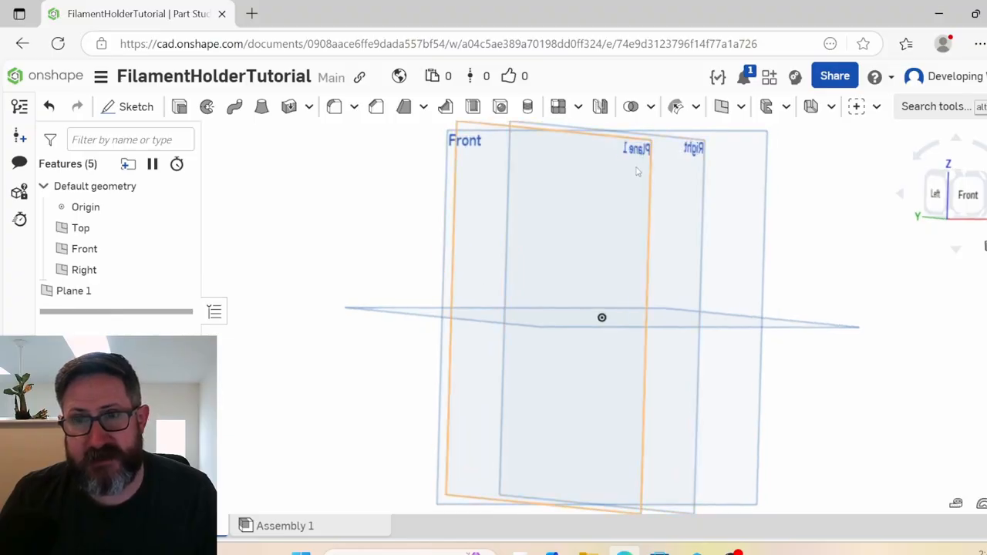
right_drag(621, 165, 557, 222)
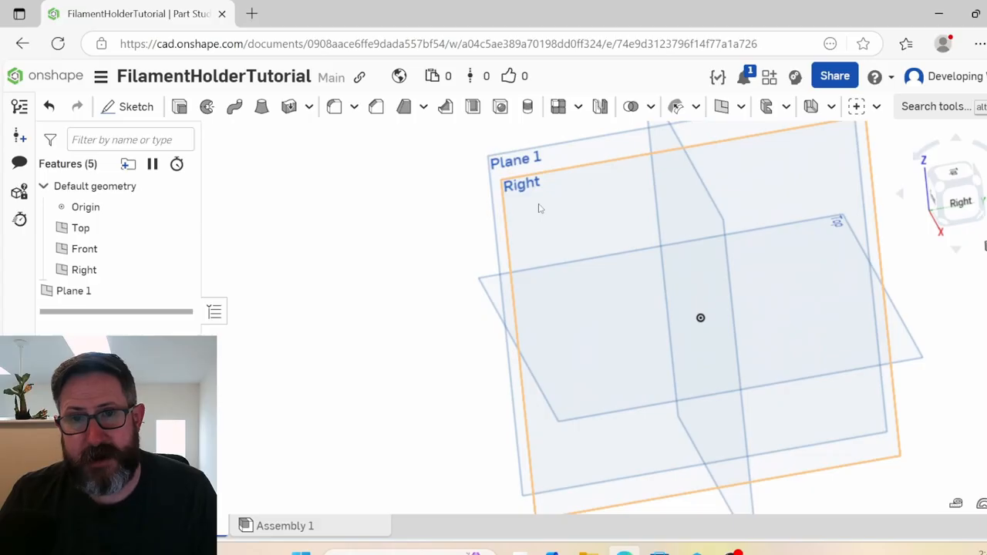
click(75, 293)
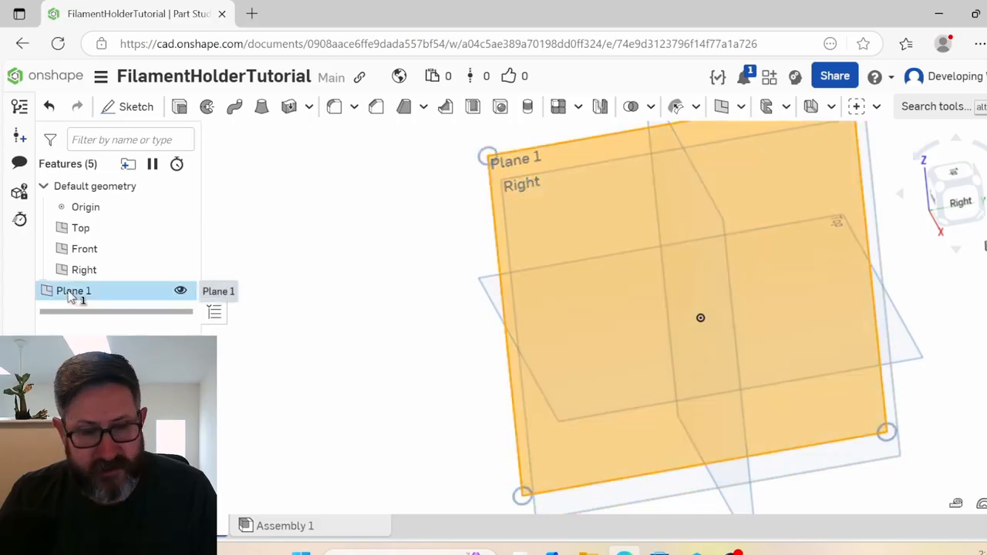
right_click(75, 293)
click(131, 65)
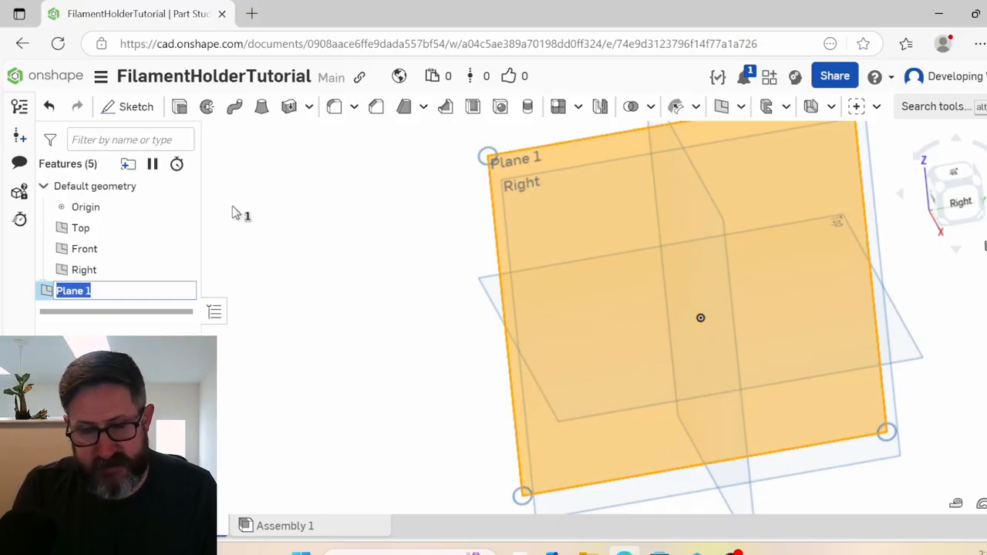
text(Lef)
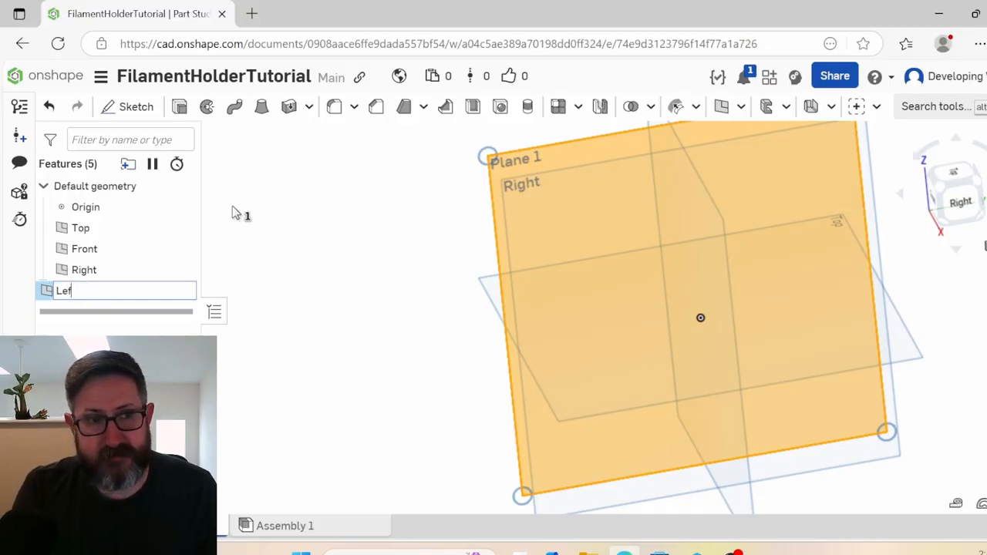
text(tPartPlane)
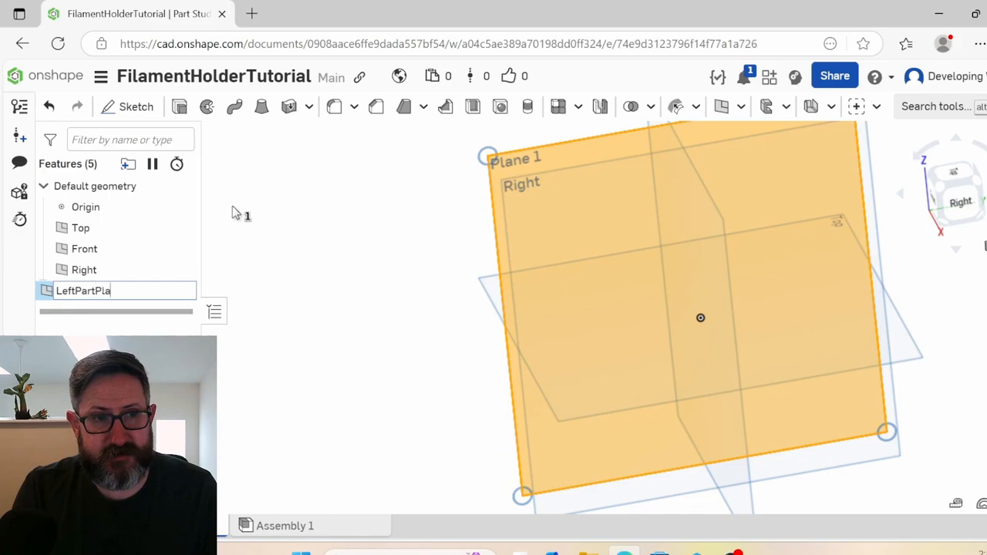
key(Return)
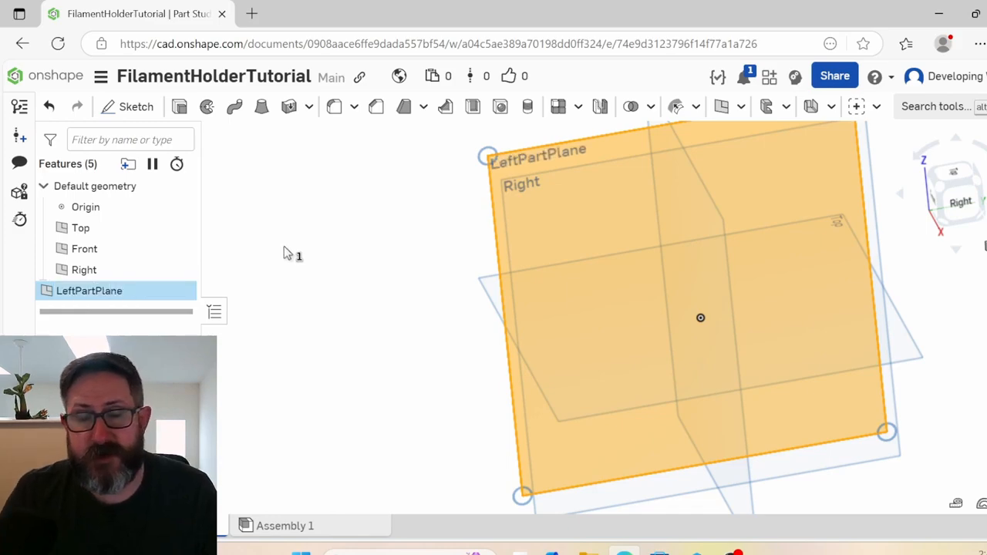
- Sketch a center point rectangle about 47 mm wide and 67 mm high on LeftPartPlane, centred on the origin
right_drag(284, 245, 316, 237)
right_drag(448, 220, 663, 209)
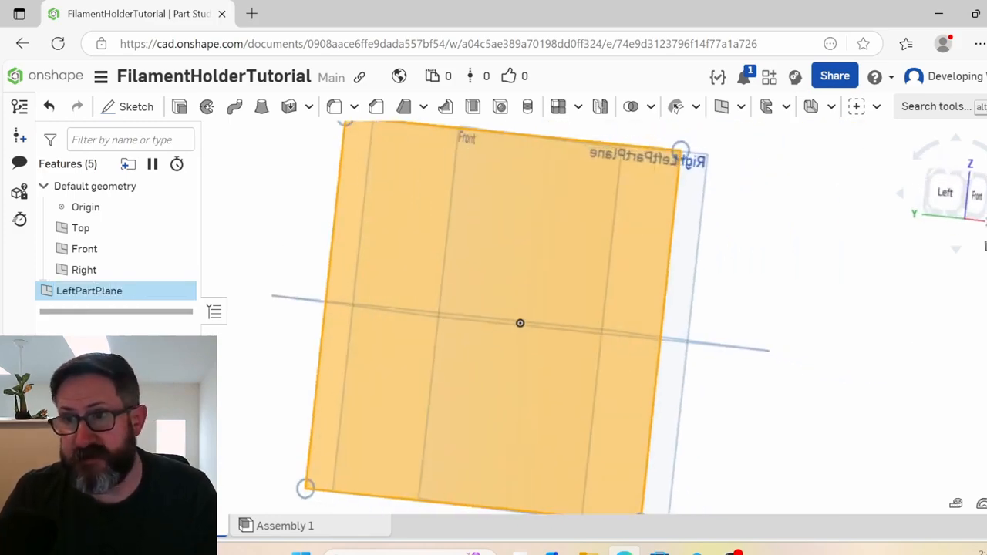
click(947, 198)
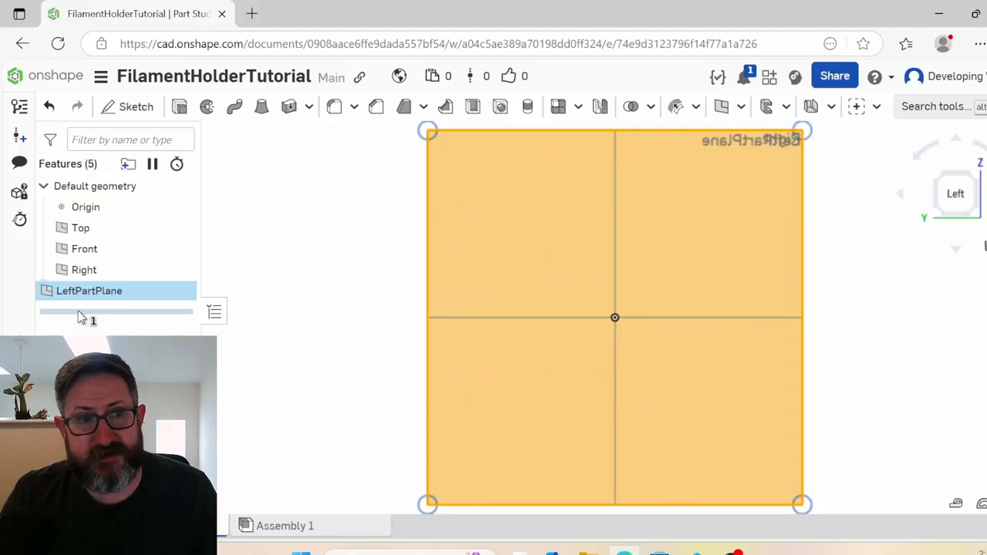
click(167, 293)
click(113, 291)
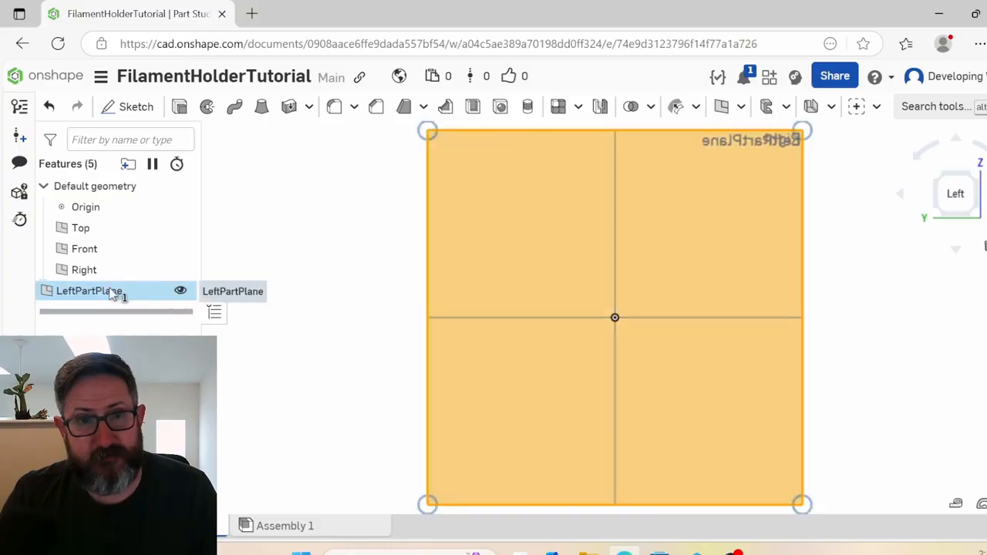
click(130, 106)
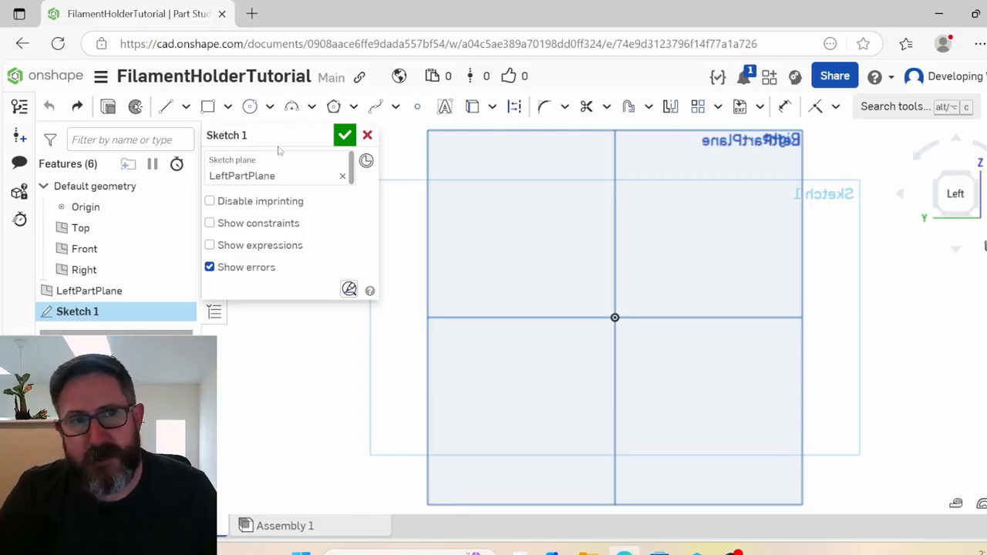
click(228, 107)
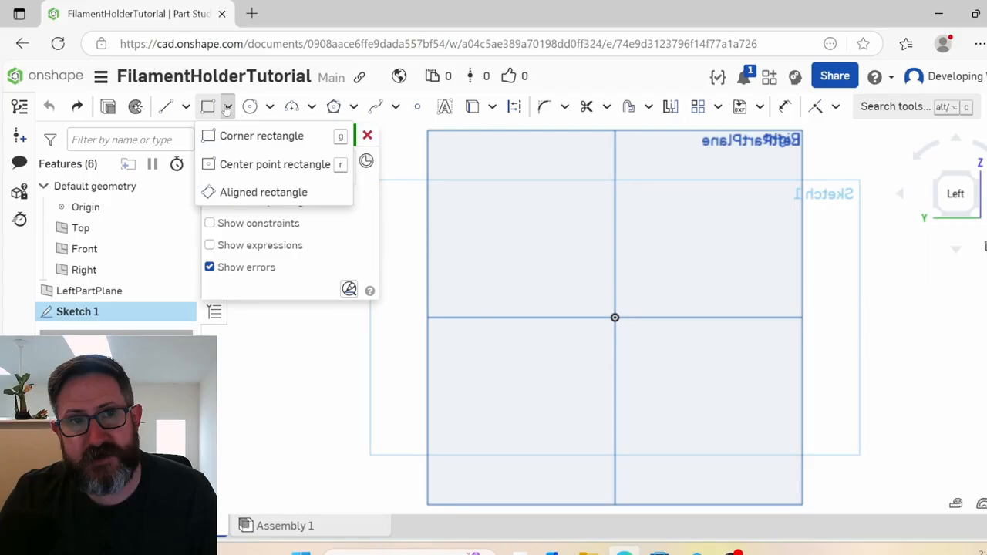
click(235, 169)
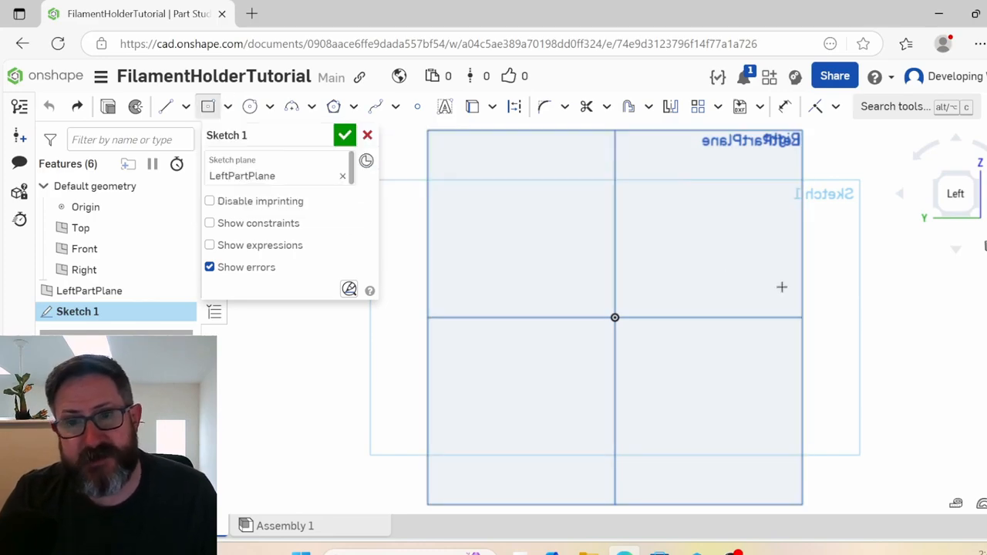
click(615, 318)
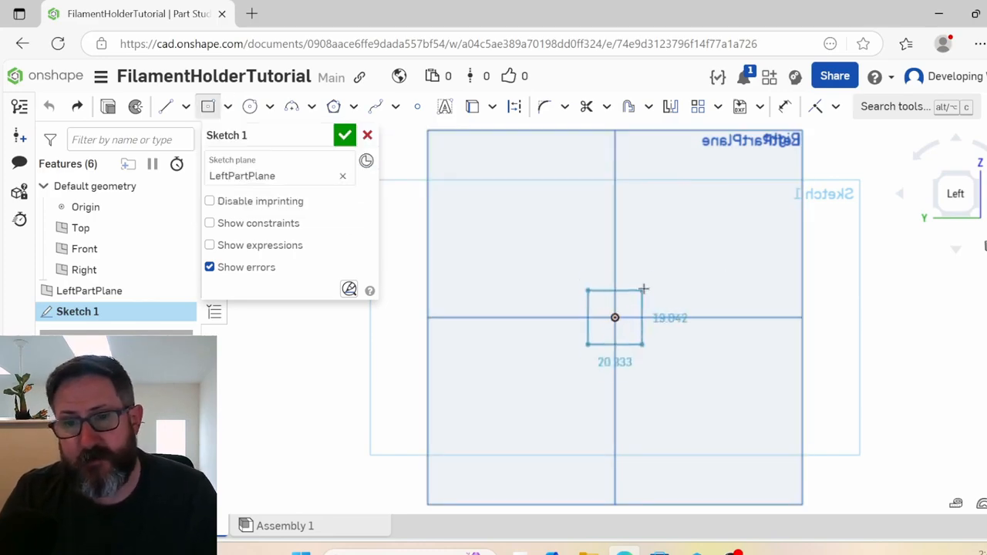
click(674, 233)
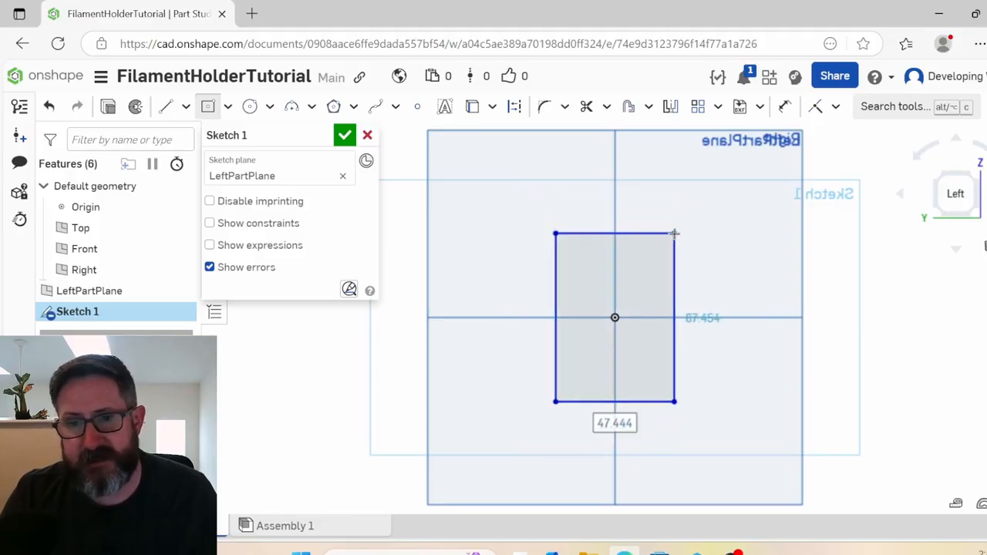
- Set the rectangle's width to 20 mm and its height to 50 mm
double_click(606, 426)
text(20)
key(Return)
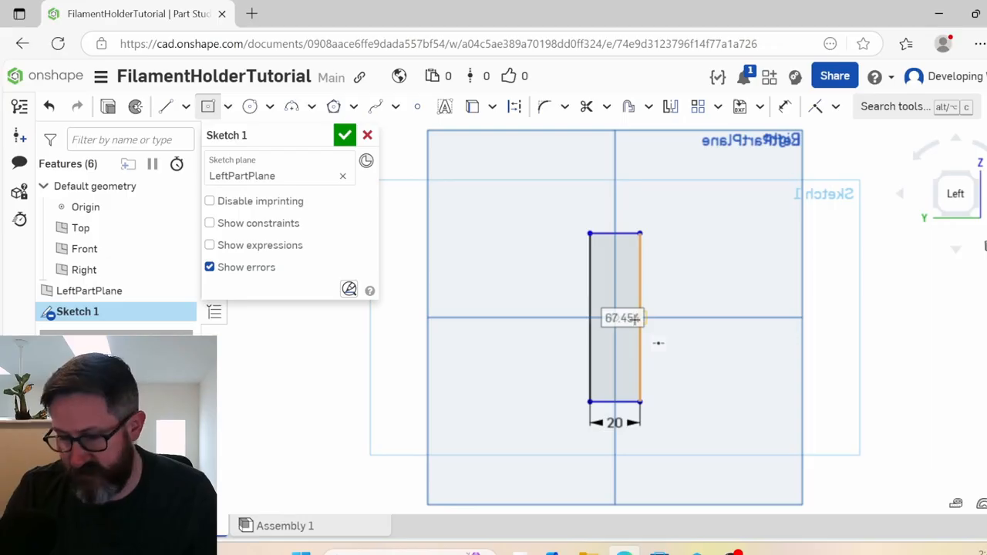
click(658, 343)
text(50)
key(Return)
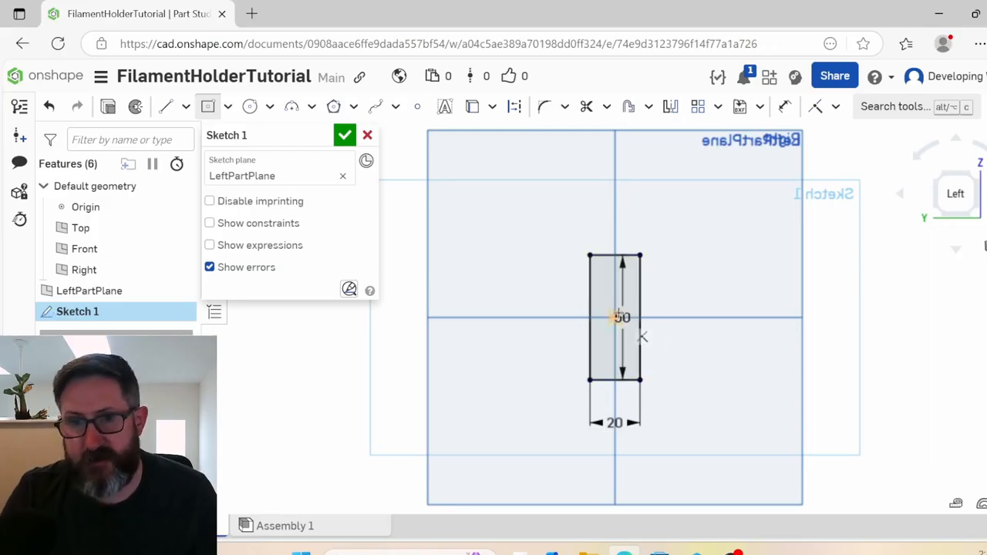
- Leave the rectangle tool and move the height dimension outside the rectangle, beside its right edge
click(208, 107)
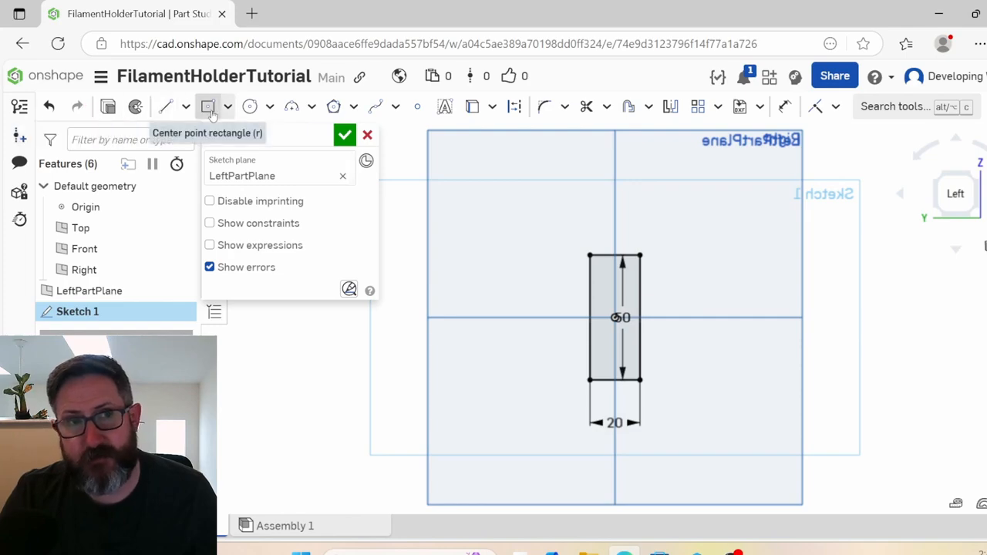
click(208, 107)
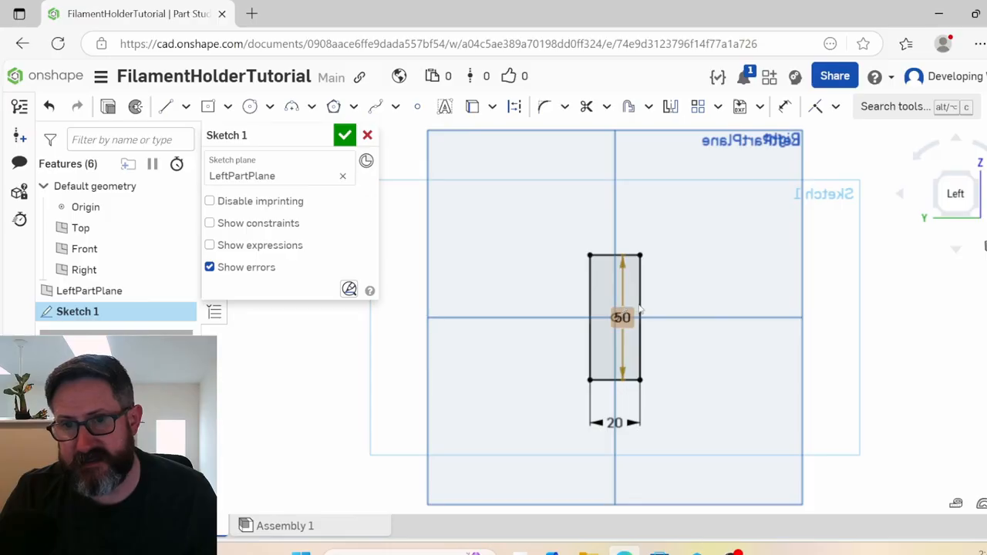
drag(622, 317, 686, 317)
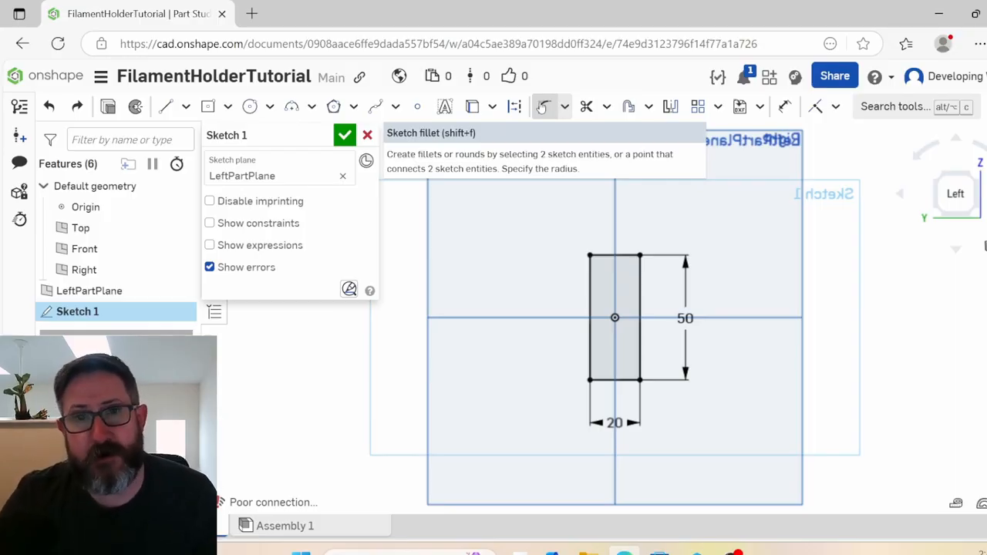
- Round the rectangle's upper-left corner with a 5 mm sketch fillet
click(543, 106)
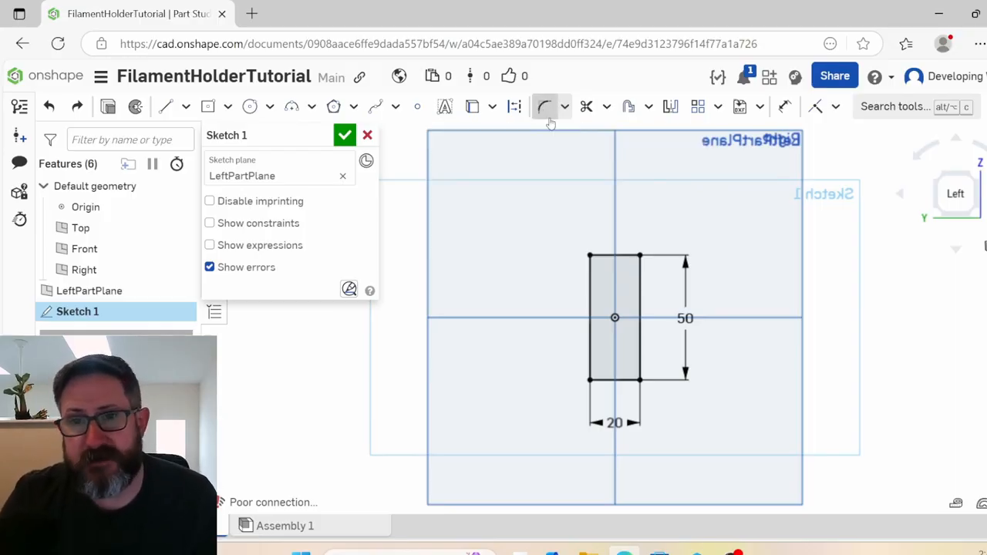
click(591, 284)
click(608, 255)
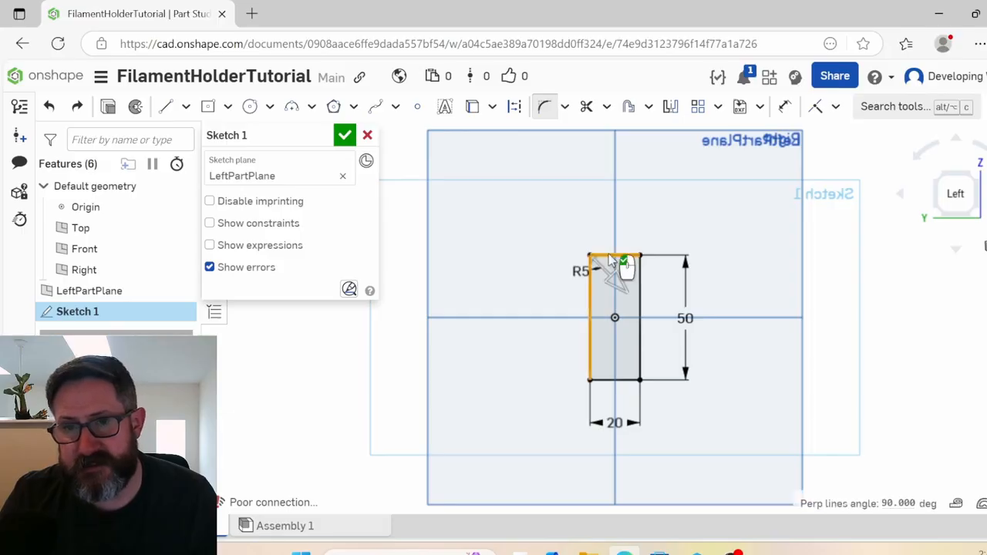
click(553, 289)
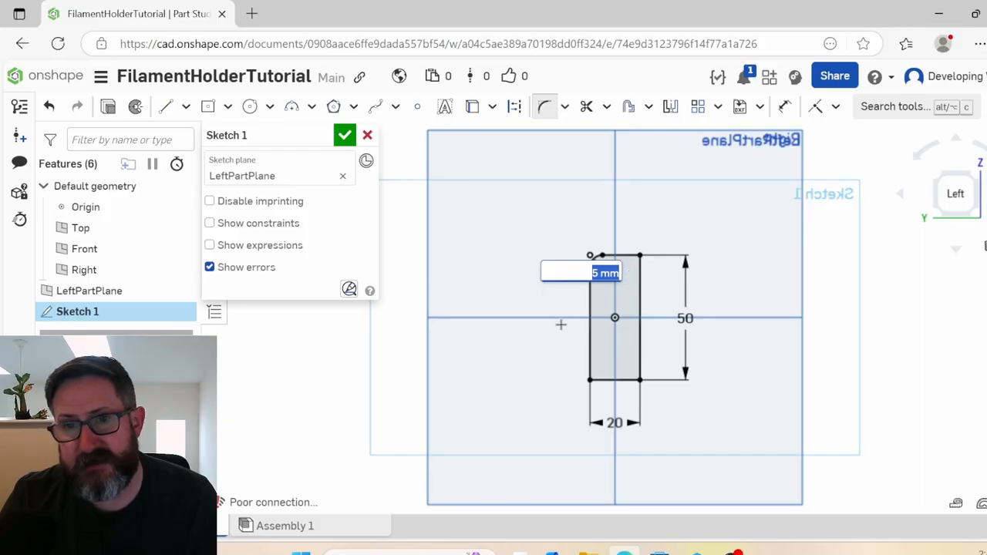
key(Return)
- Round the rectangle's remaining three corners with 5 mm sketch fillets
click(621, 255)
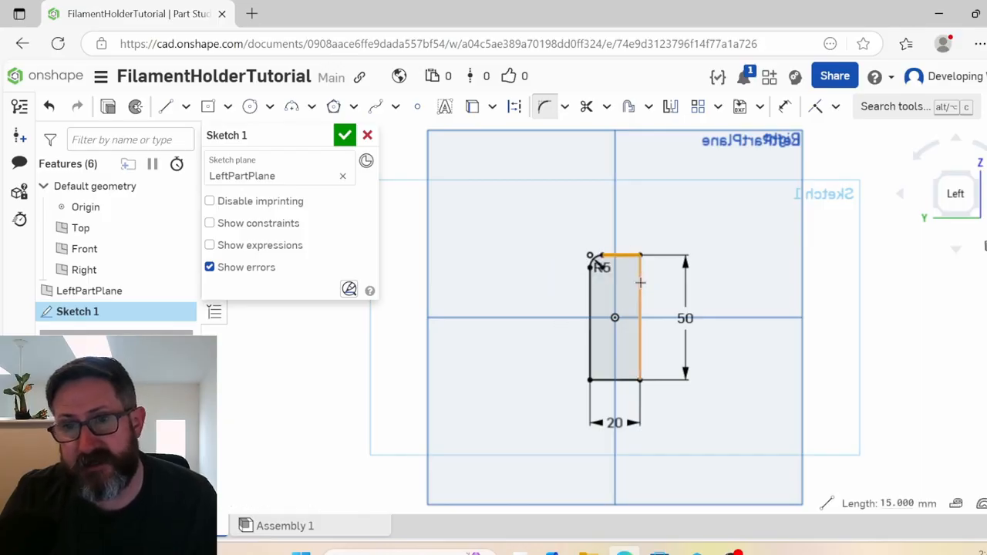
click(640, 282)
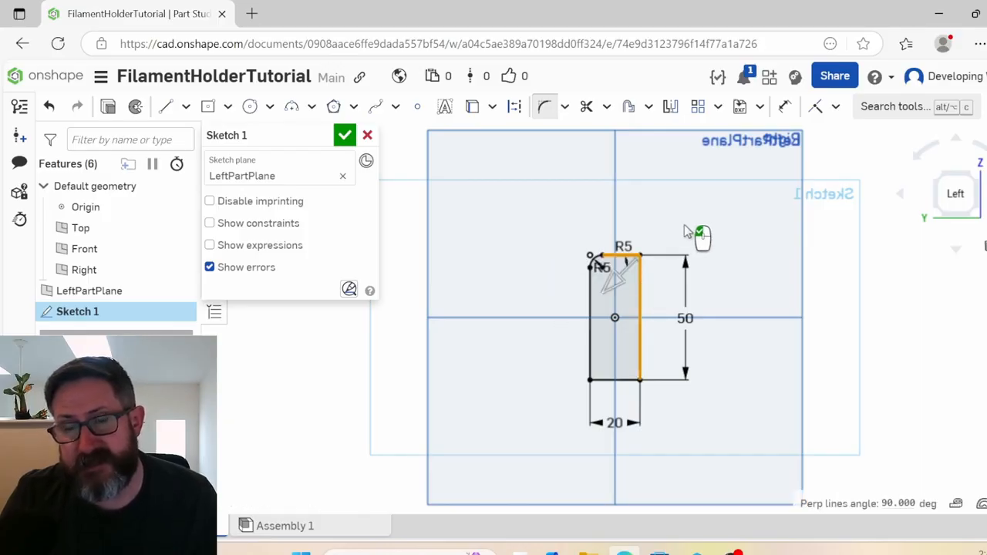
click(761, 235)
click(617, 379)
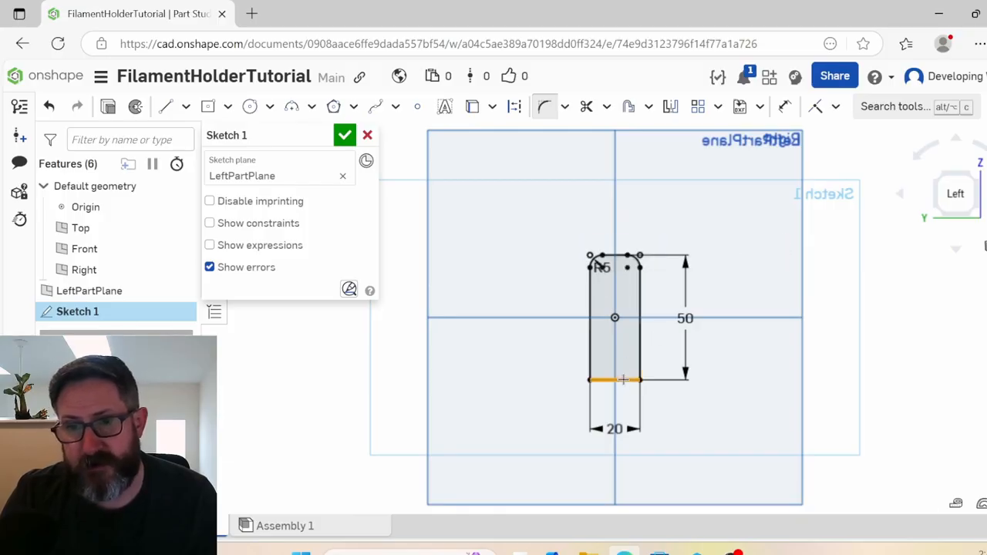
click(641, 356)
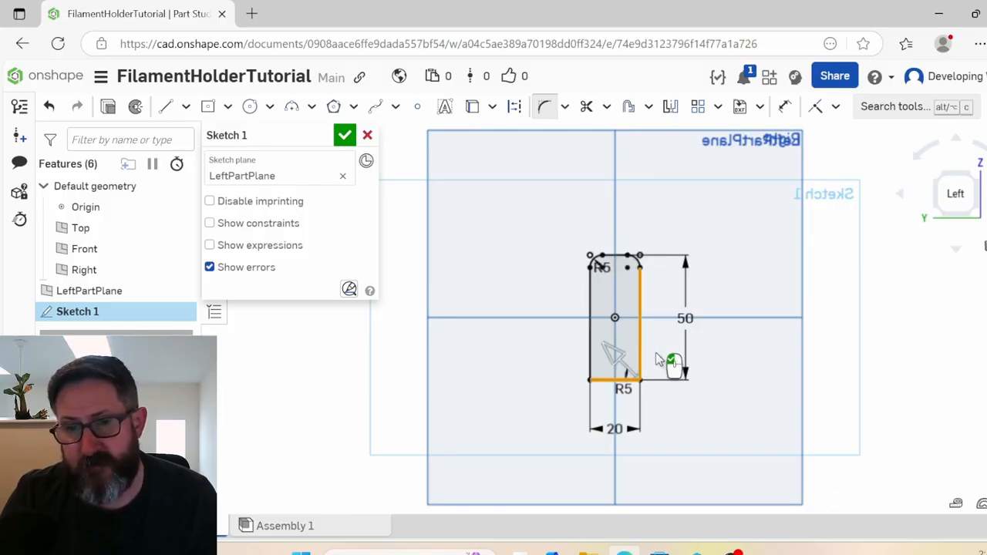
click(589, 346)
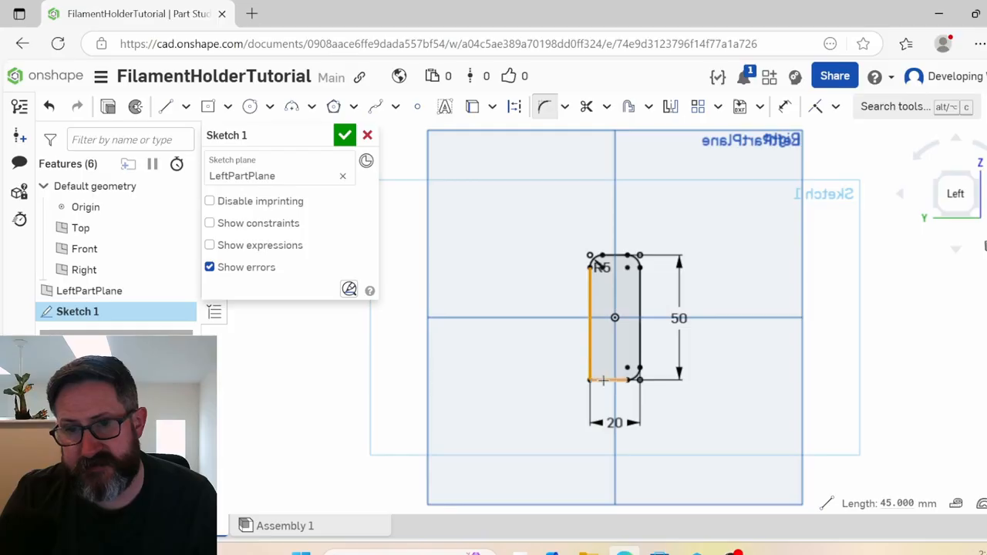
click(606, 380)
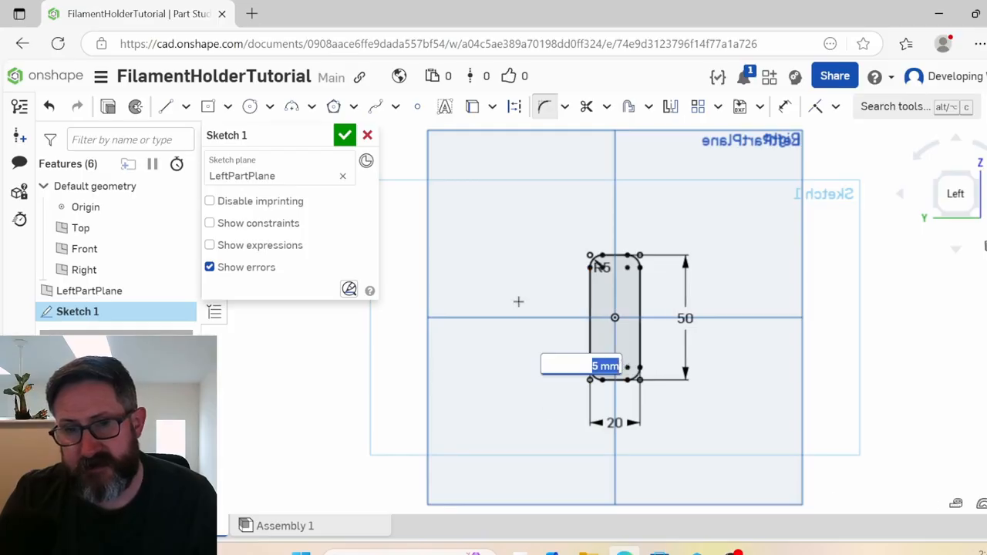
key(Return)
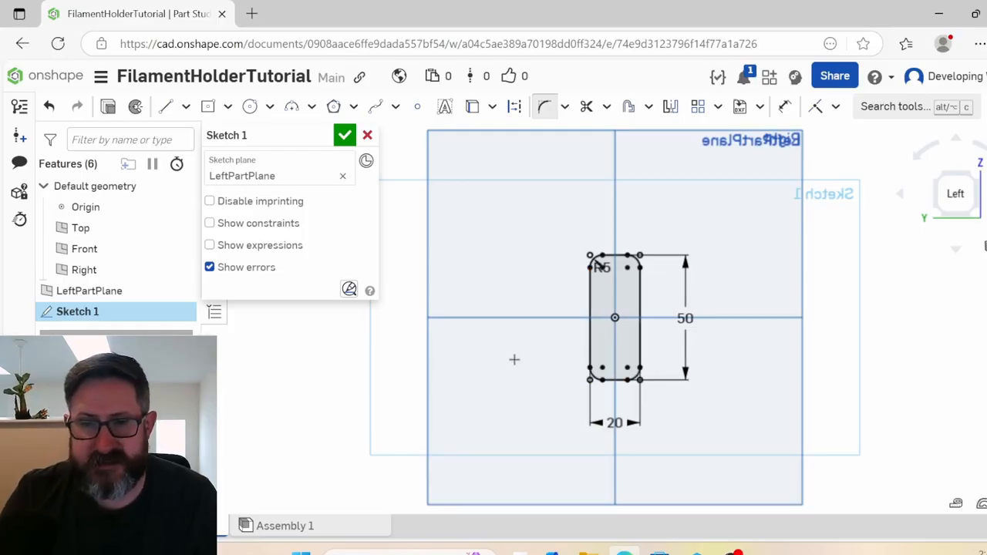
- Sketch a 4.3 mm diameter circle on the vertical centreline in the upper part of the rounded rectangle
mouse_move(501, 342)
right_down()
mouse_move(553, 326)
mouse_move(478, 321)
mouse_move(455, 332)
right_up()
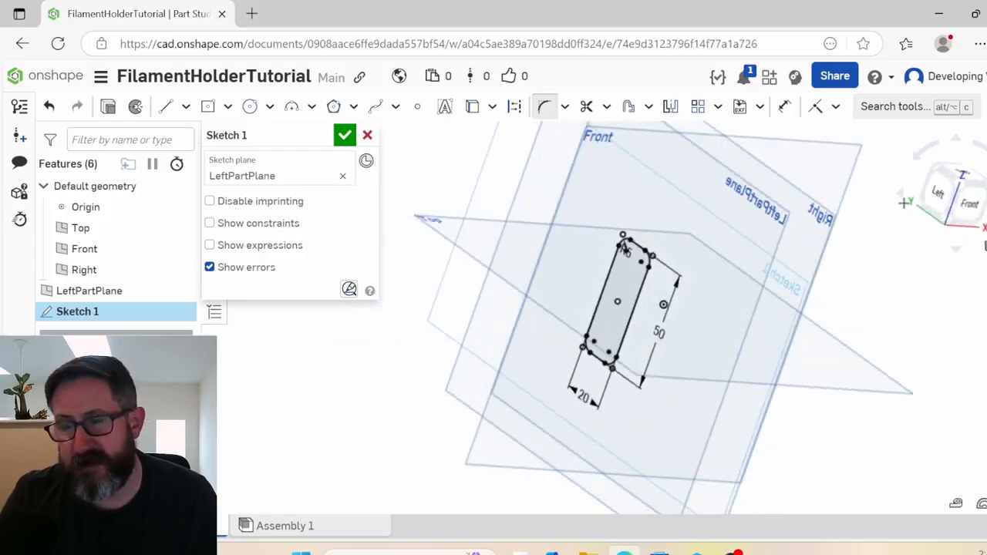
click(938, 193)
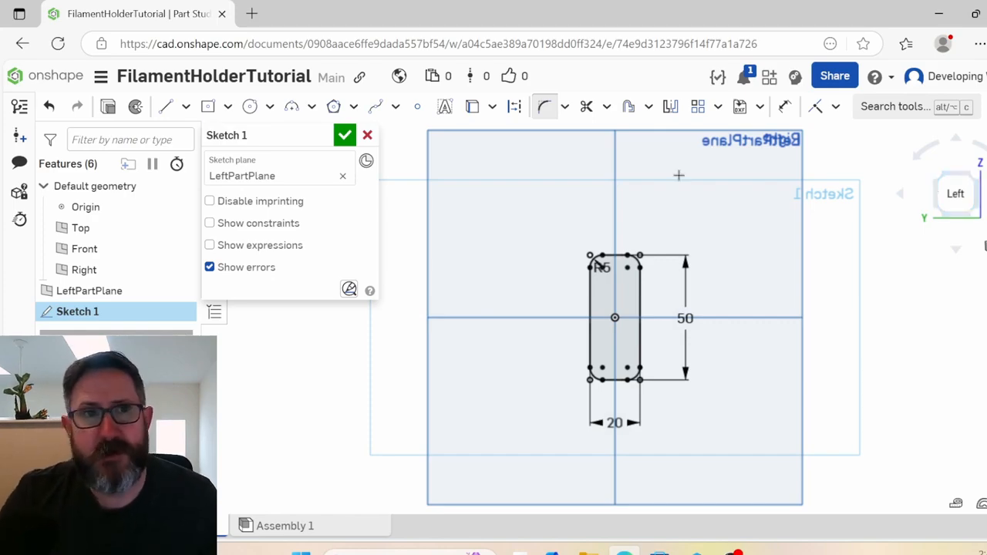
click(250, 107)
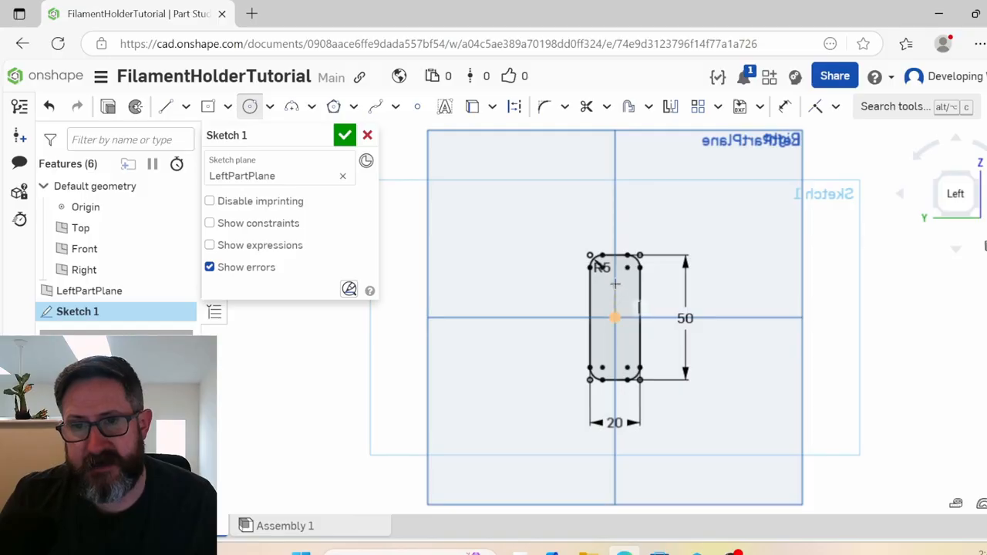
scroll(614, 316, up, 2)
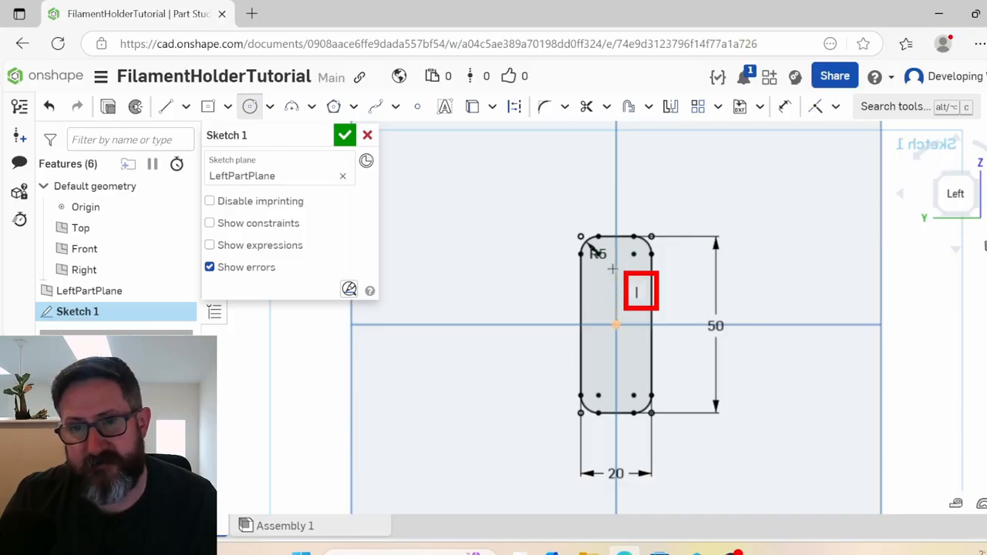
click(614, 268)
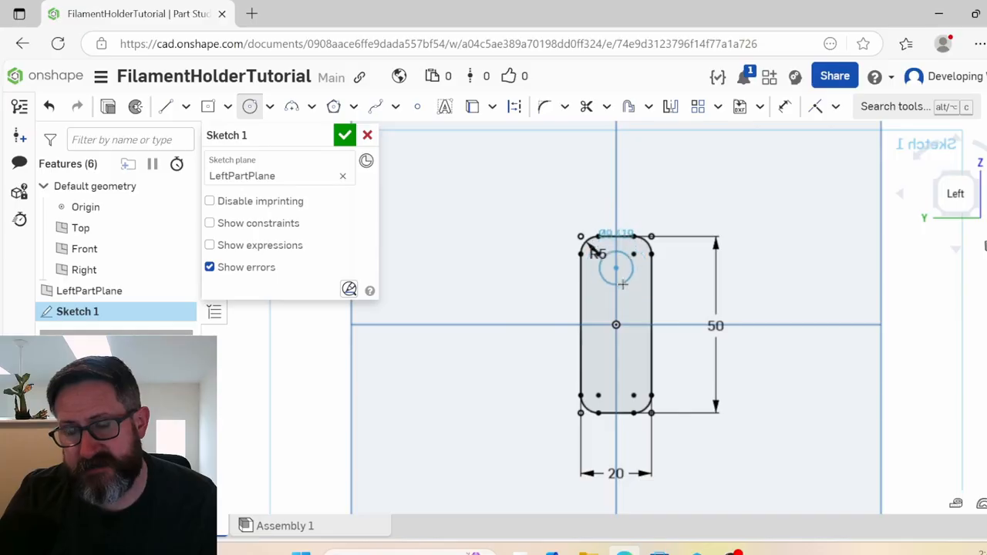
click(623, 284)
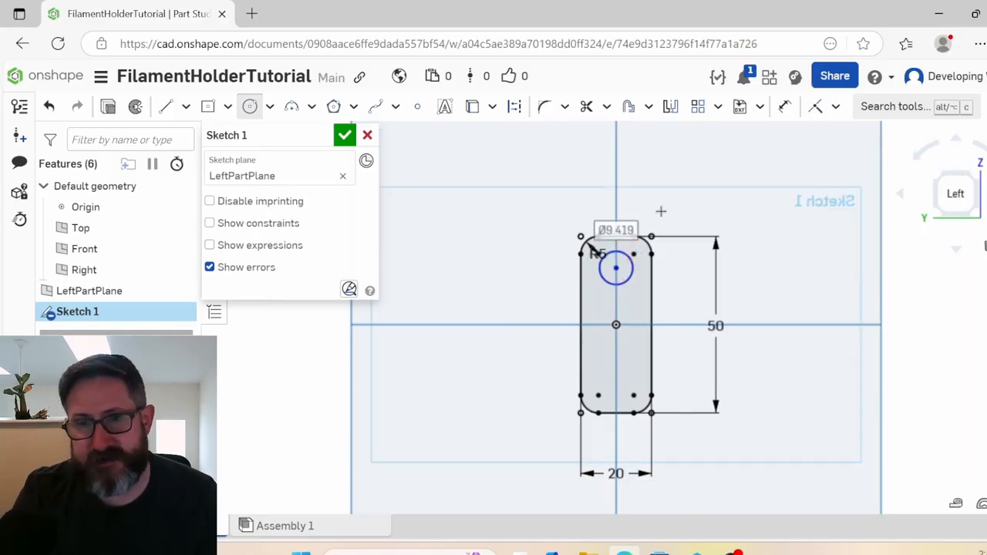
text(4)
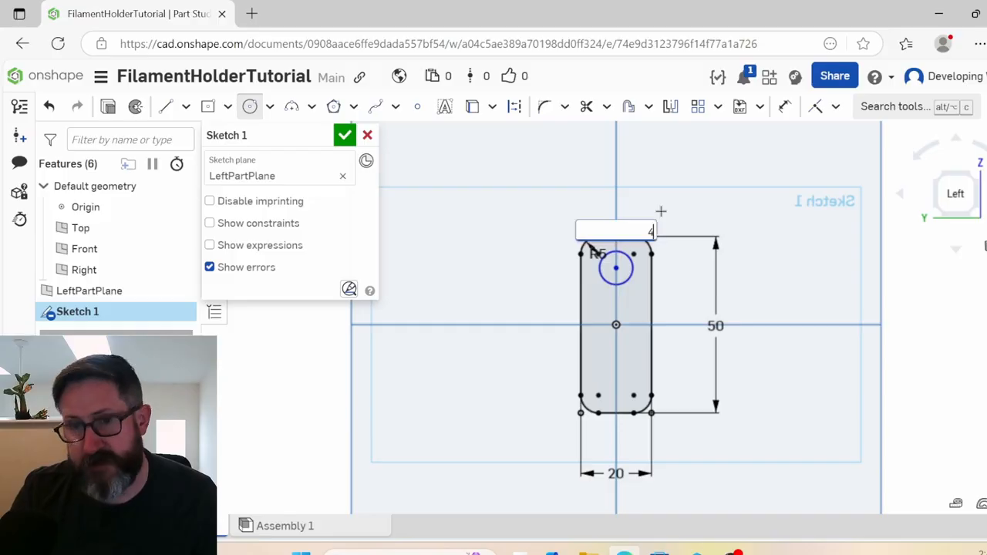
text(.3)
key(Return)
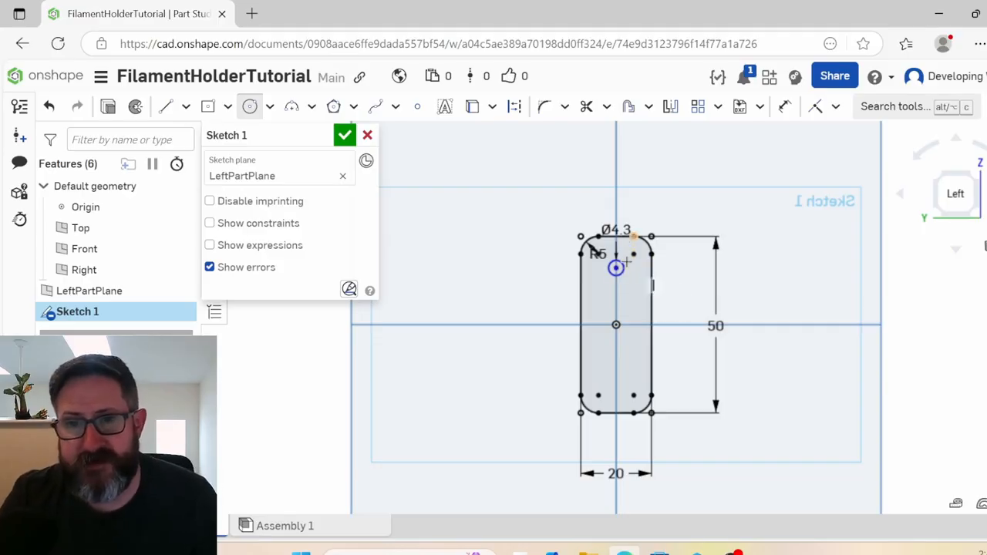
- Sketch a second 4.3 mm diameter circle on the vertical centreline in the lower part, and leave the circle tool
click(617, 268)
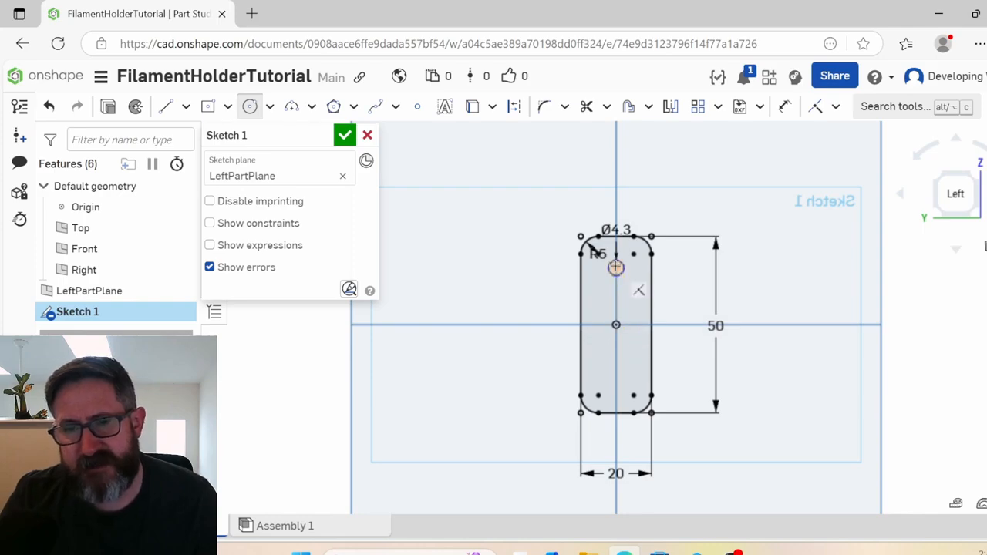
click(616, 373)
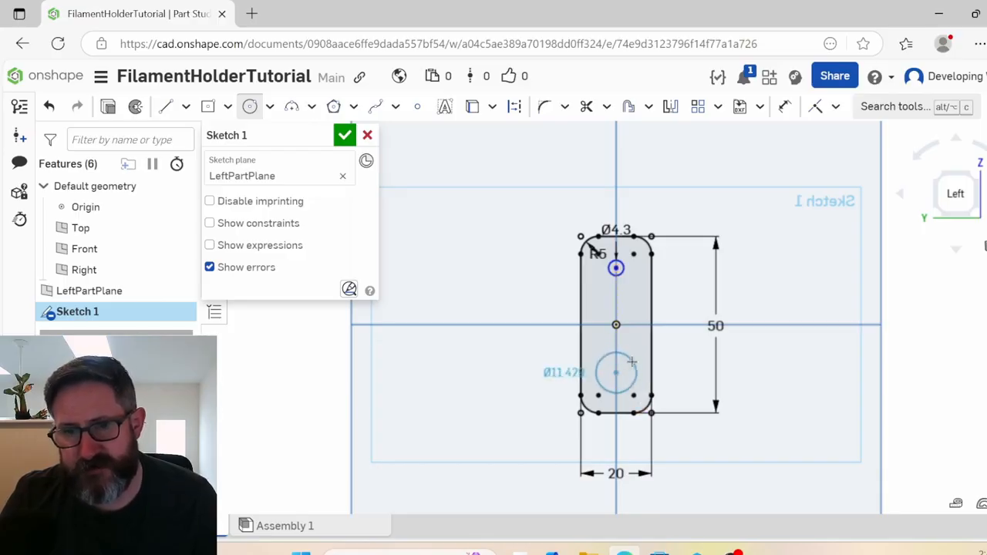
click(632, 362)
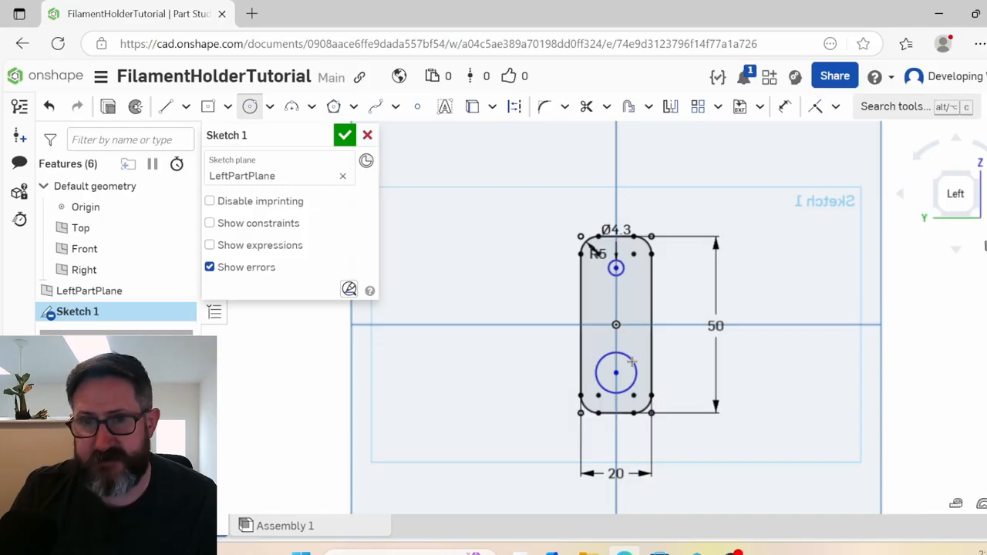
text(4.3)
key(Return)
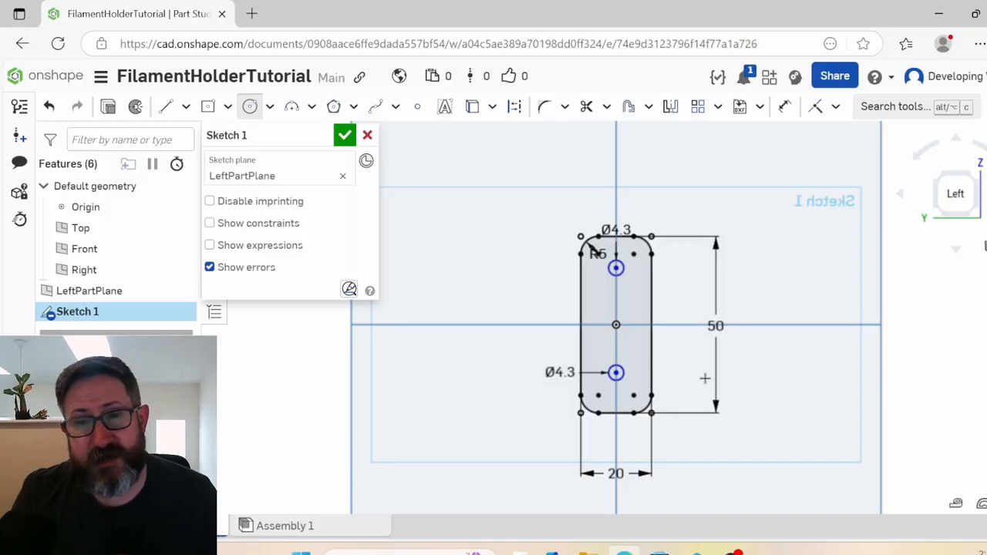
click(249, 107)
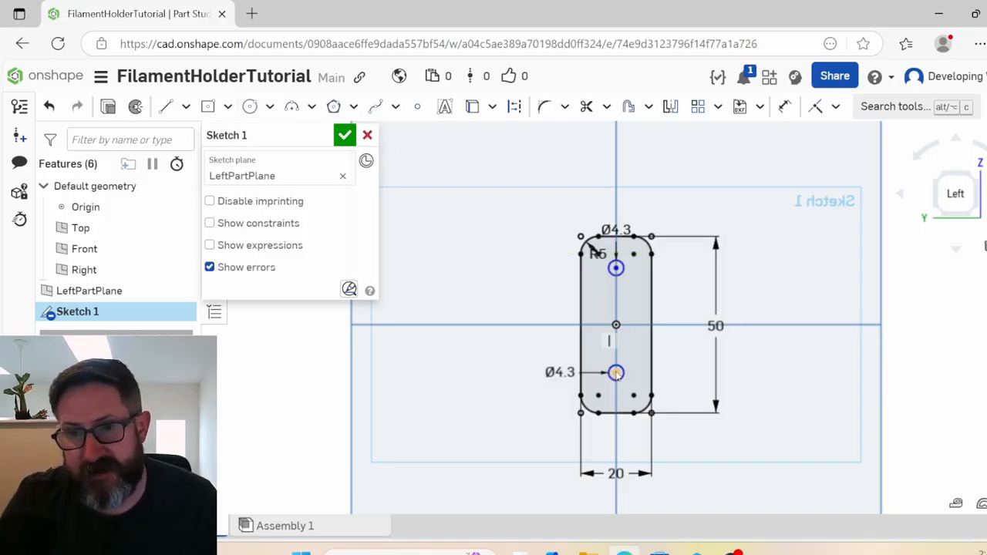
- Dimension the lower circle's centre 10 mm from the rectangle's bottom edge
mouse_move(616, 372)
mouse_down()
mouse_move(617, 352)
mouse_move(617, 391)
mouse_move(617, 368)
mouse_move(631, 380)
mouse_move(631, 347)
mouse_move(631, 377)
mouse_up()
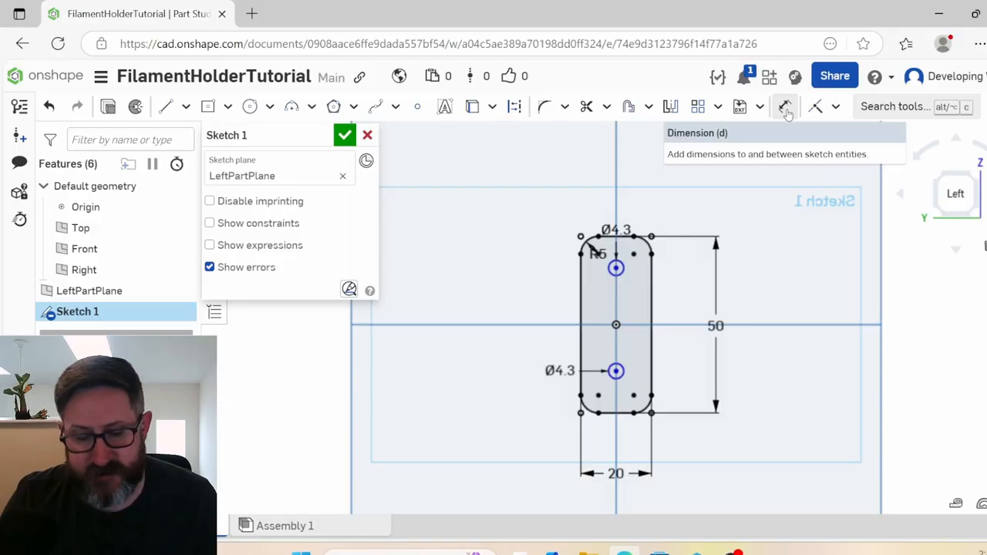
click(785, 110)
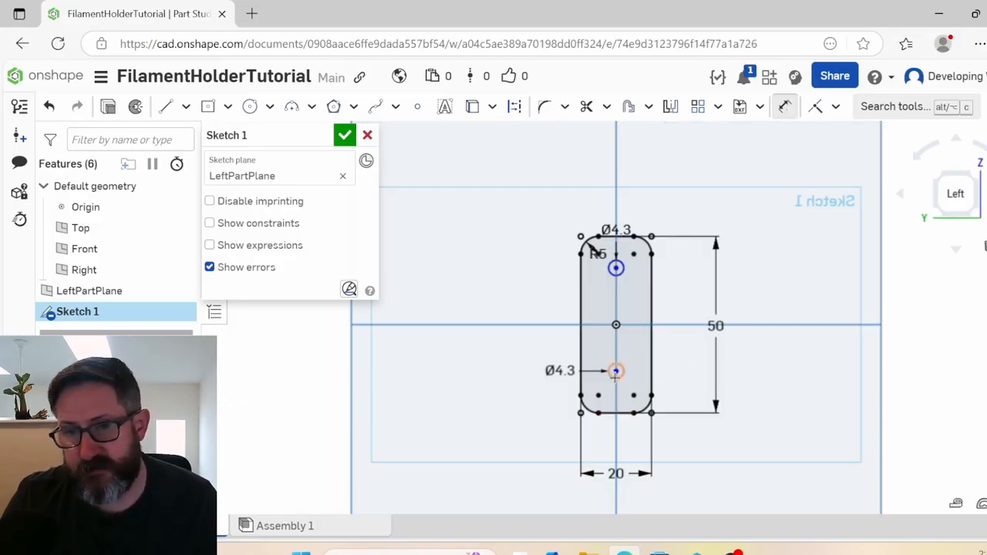
click(612, 413)
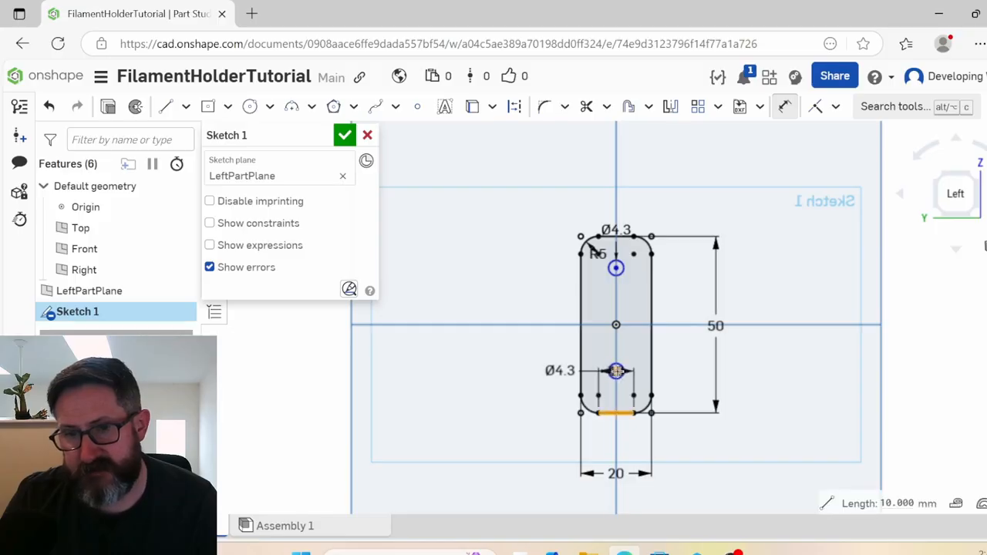
click(615, 371)
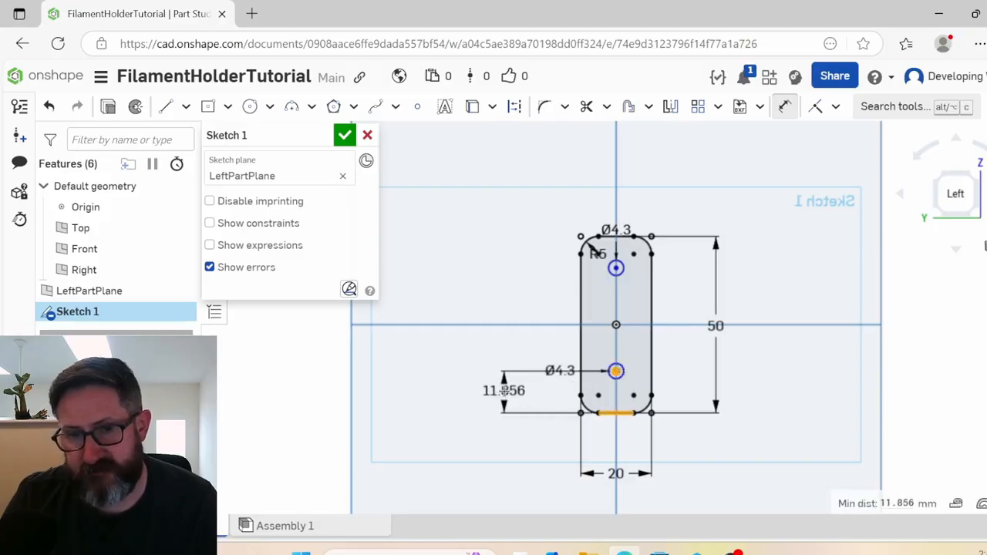
click(503, 391)
text(10)
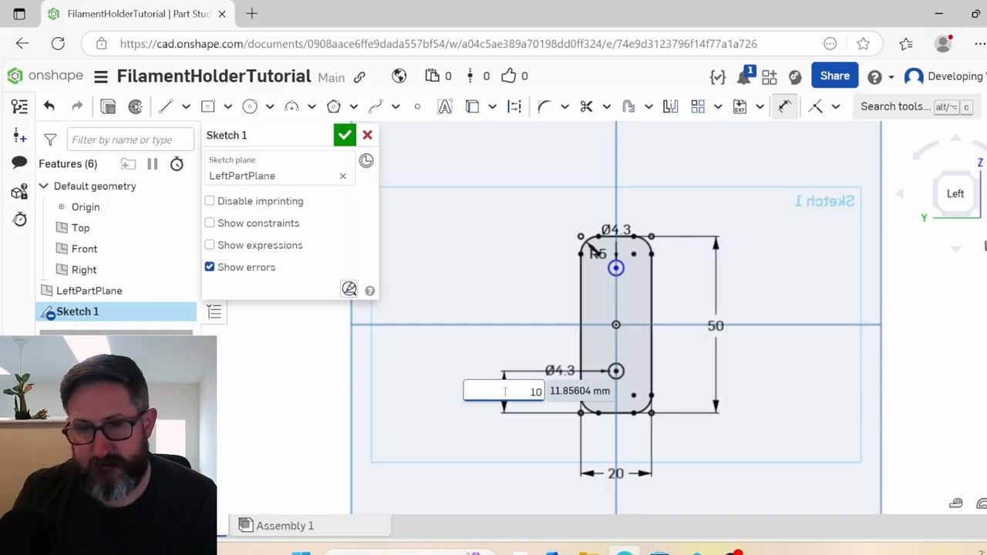
key(Return)
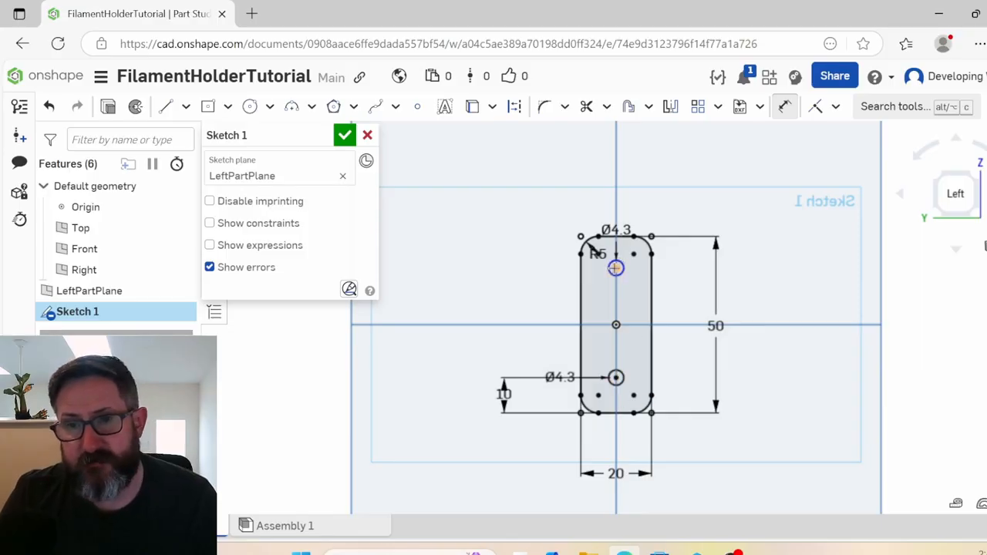
- Dimension the upper circle's centre 10 mm from the rectangle's top edge and shift that dimension slightly outward
click(616, 267)
click(616, 235)
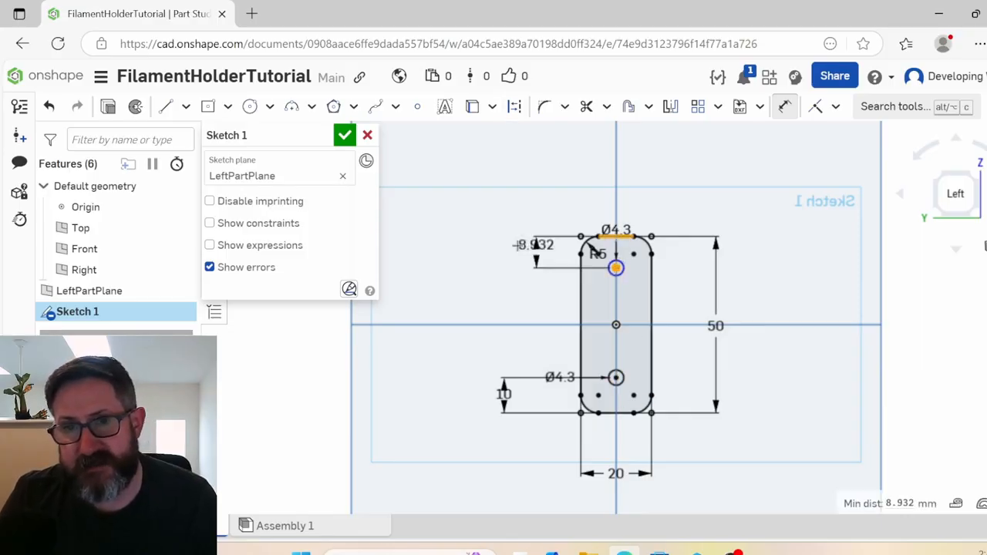
click(506, 249)
text(10)
key(Return)
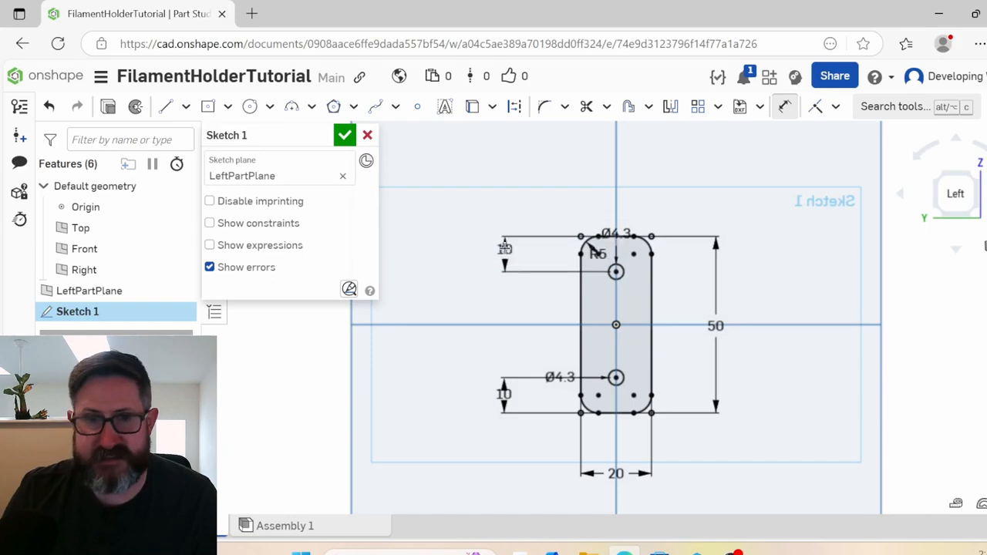
drag(505, 248, 501, 248)
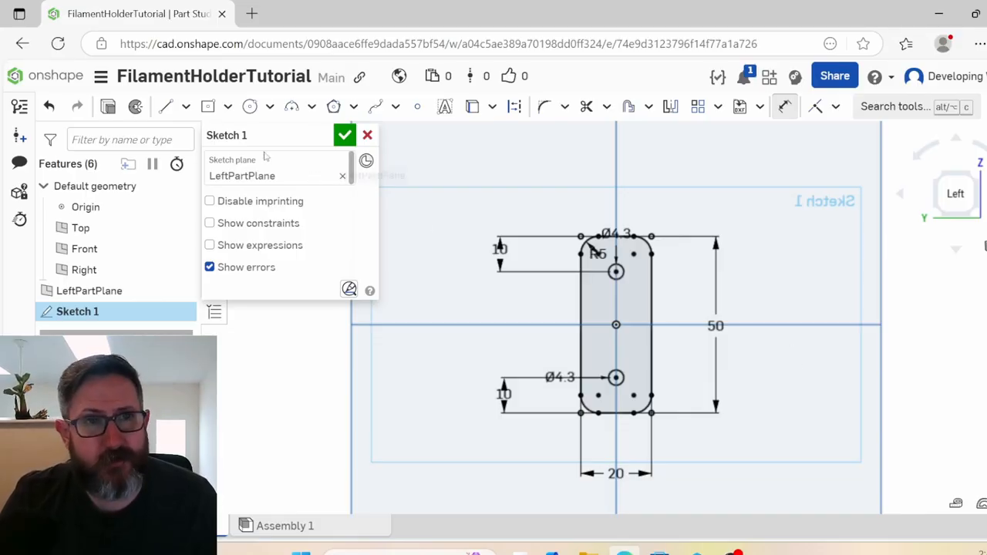
- Activate the Corner rectangle tool for drawing near the upper hole
click(227, 106)
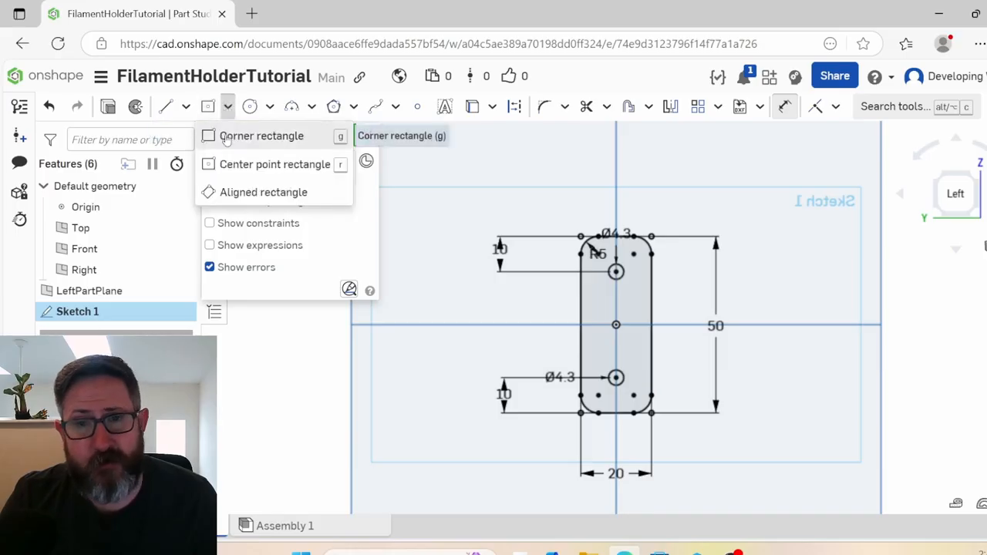
click(226, 136)
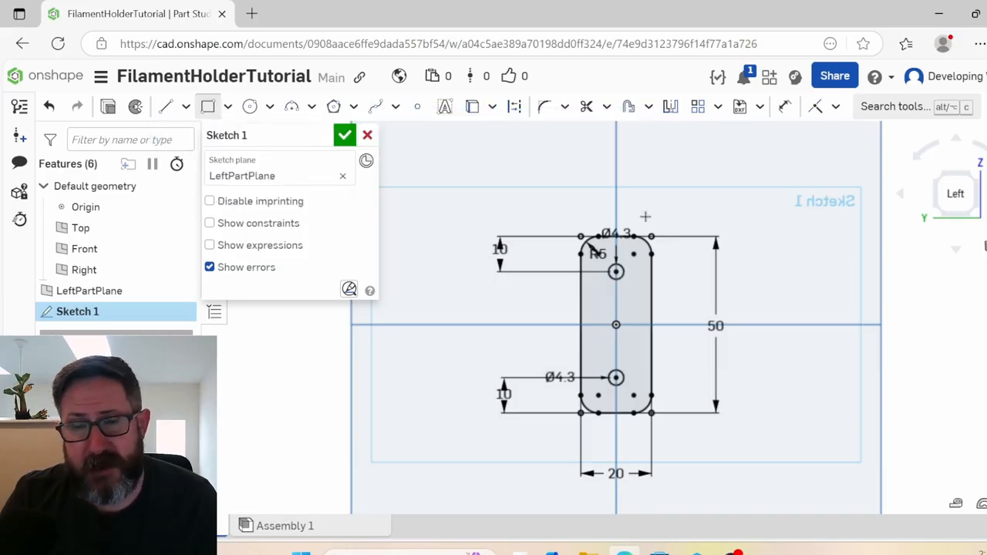
scroll(639, 218, up, 4)
scroll(639, 218, up, 3)
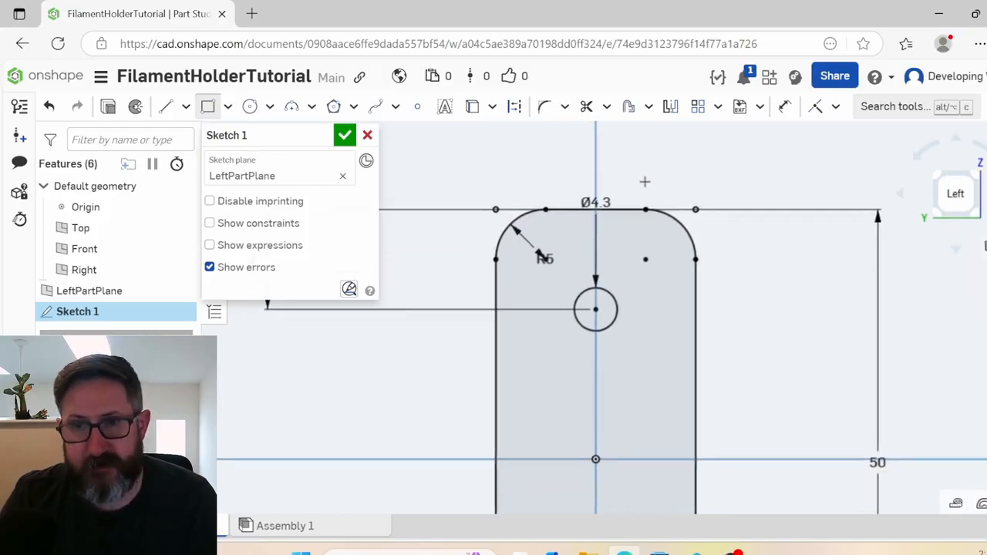
mouse_move(639, 229)
middle_down()
mouse_move(763, 230)
mouse_move(698, 176)
mouse_move(642, 309)
mouse_move(662, 230)
middle_up()
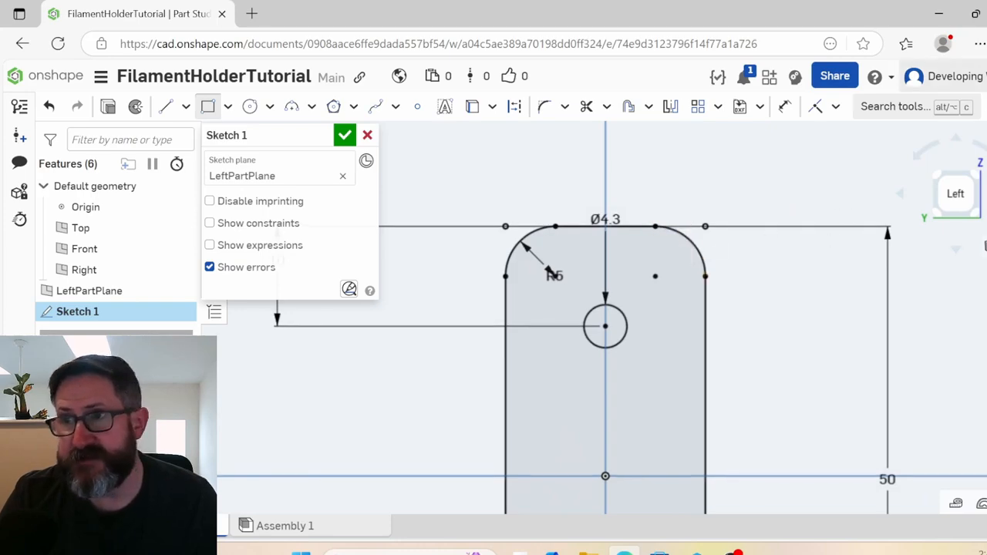
- Look up the mouse control view settings in the account preferences, and return to the Part Studio
click(914, 77)
click(894, 105)
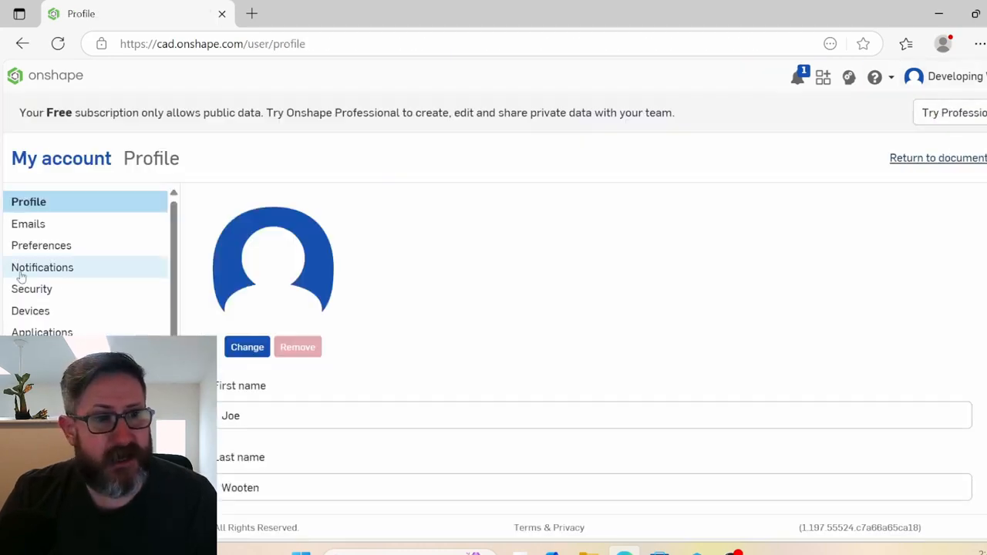
scroll(26, 293, down, 2)
scroll(28, 296, up, 2)
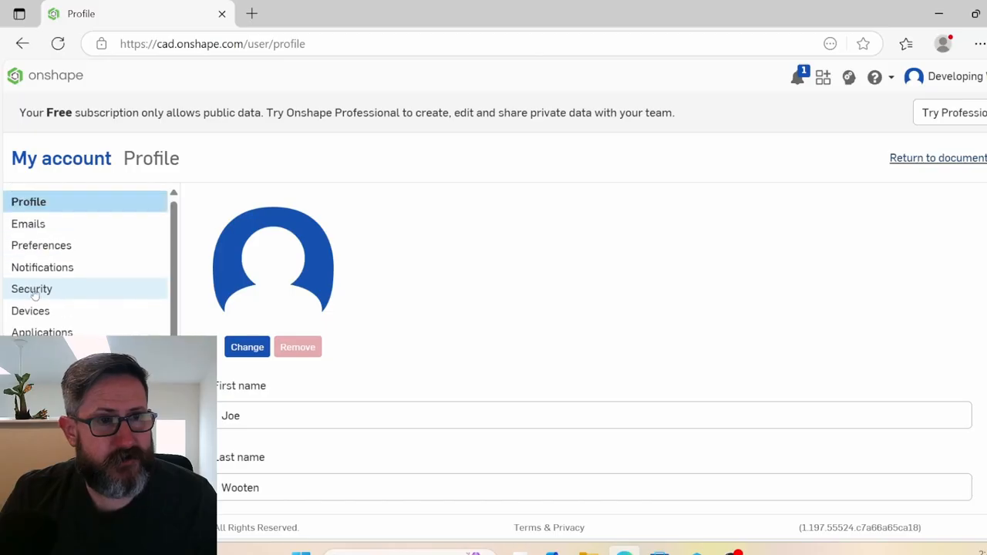
click(54, 247)
scroll(519, 291, down, 4)
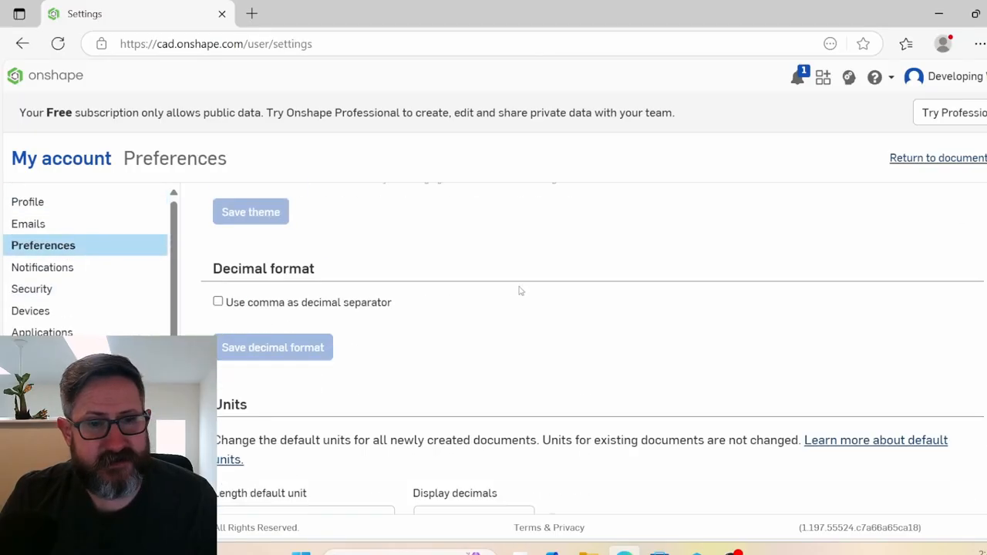
scroll(520, 290, down, 8)
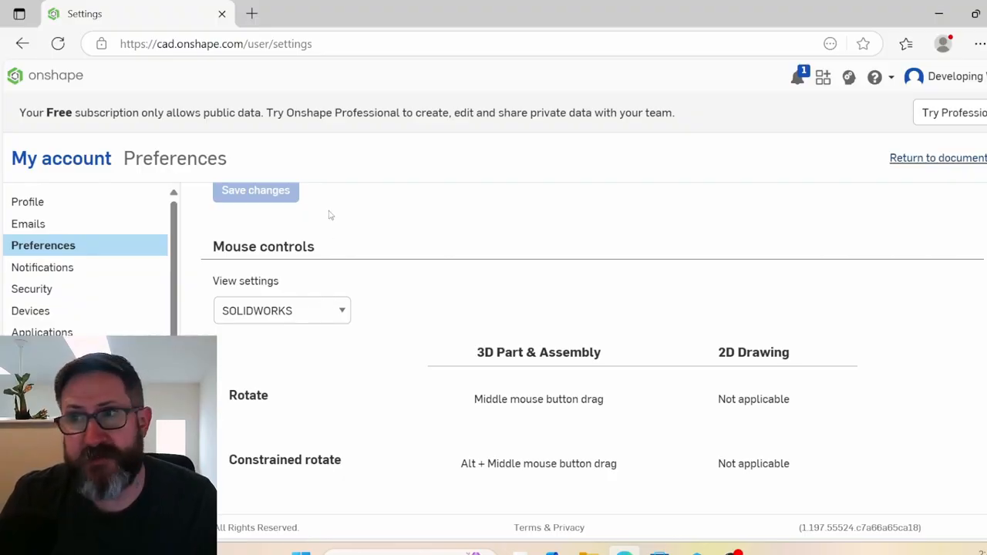
click(22, 43)
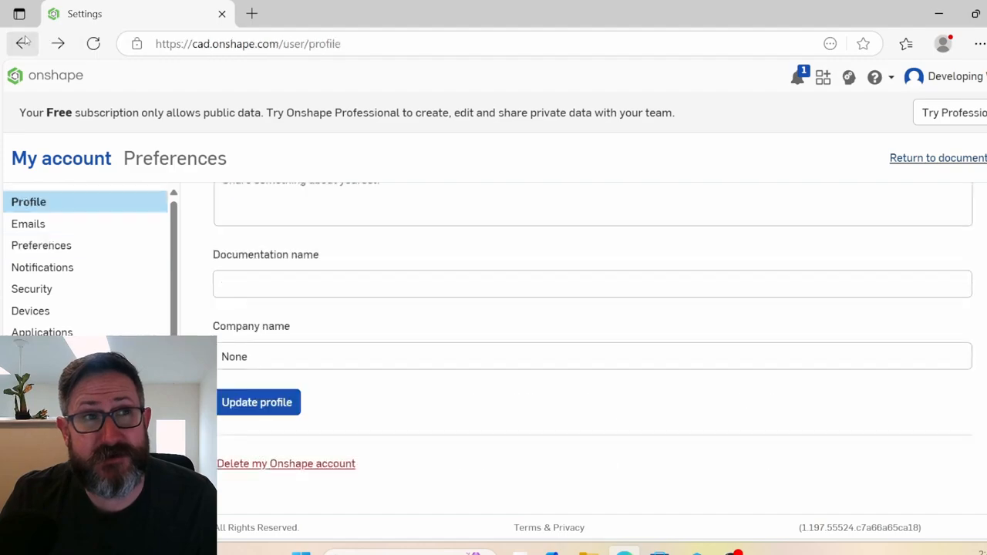
click(23, 44)
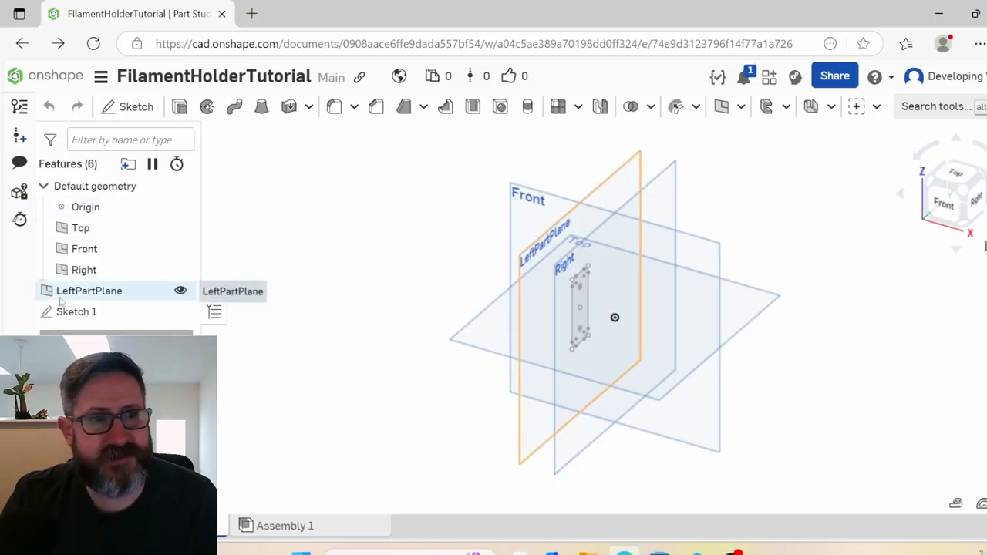
- Orient the view normal to LeftPartPlane and reopen Sketch 1 for editing
right_drag(482, 367, 562, 376)
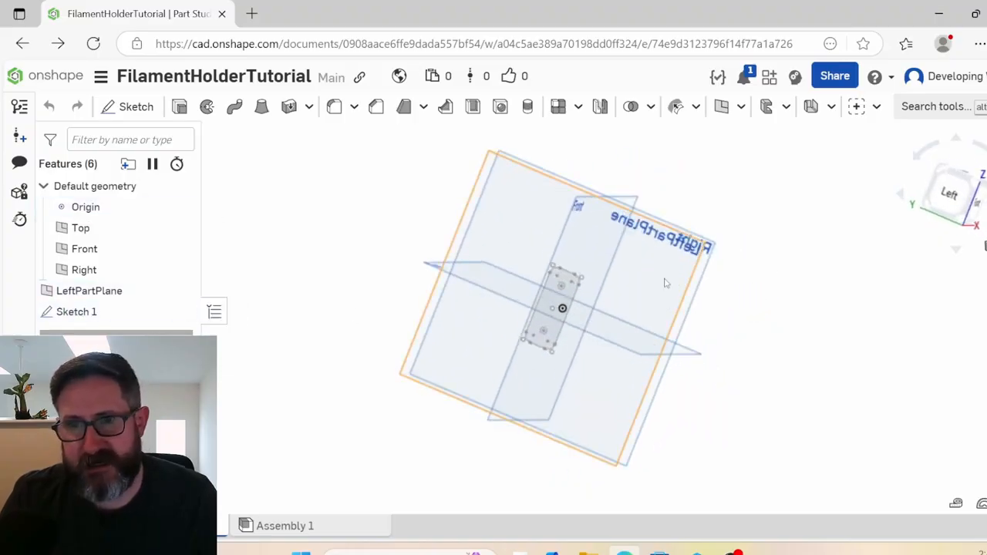
click(92, 293)
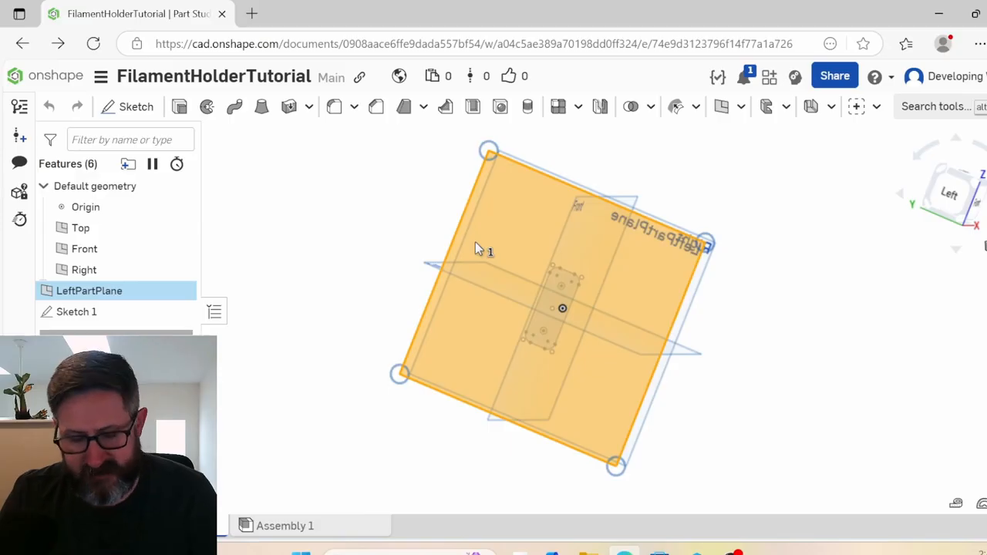
key(n)
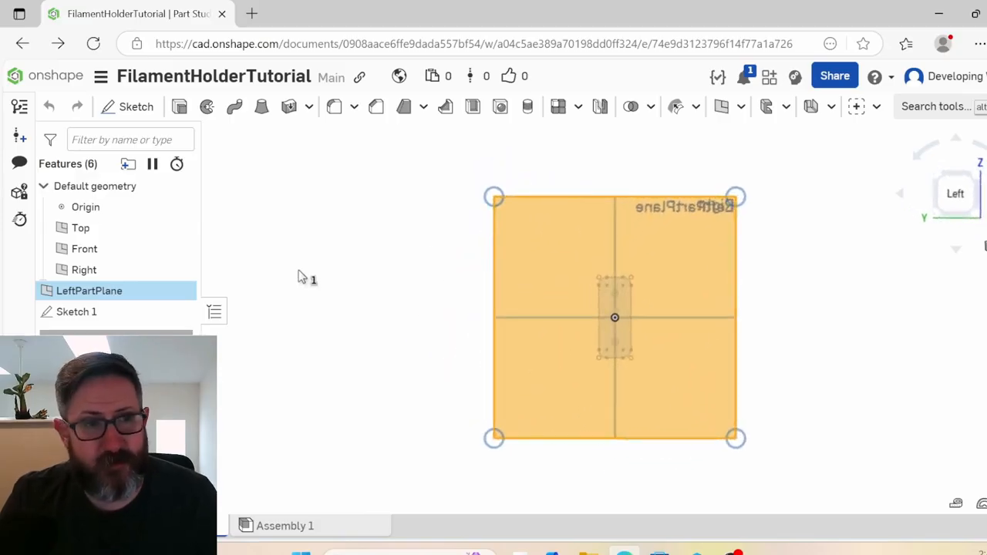
double_click(137, 315)
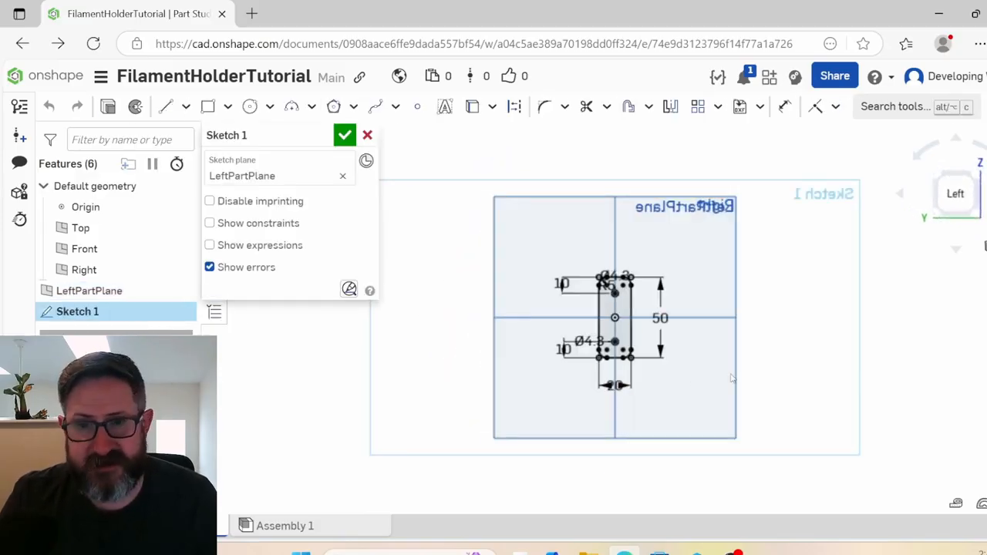
- Sketch a corner rectangle about 4.9 by 4.6 mm above the upper hole, starting on the profile's top edge
right_drag(641, 273, 725, 271)
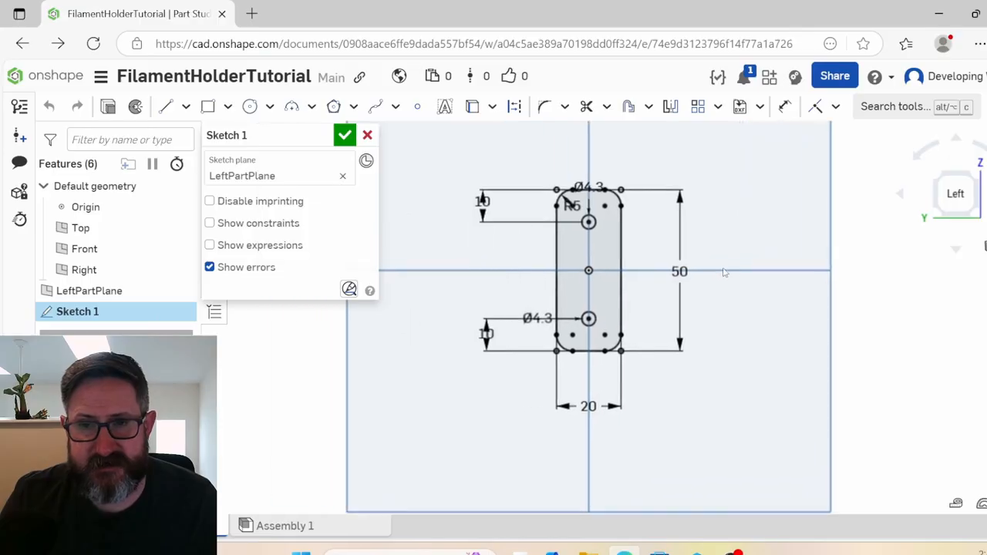
middle_drag(725, 272, 727, 302)
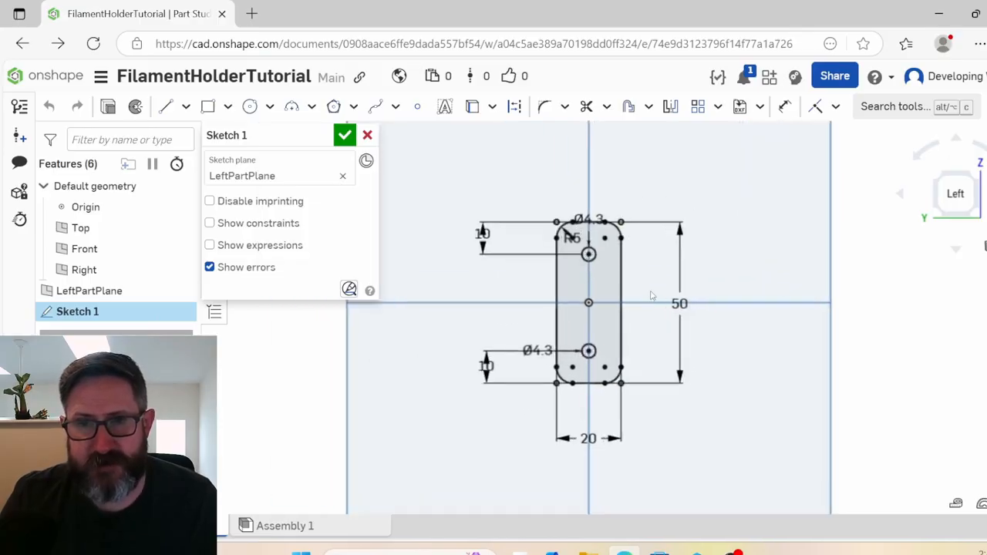
scroll(651, 295, up, 5)
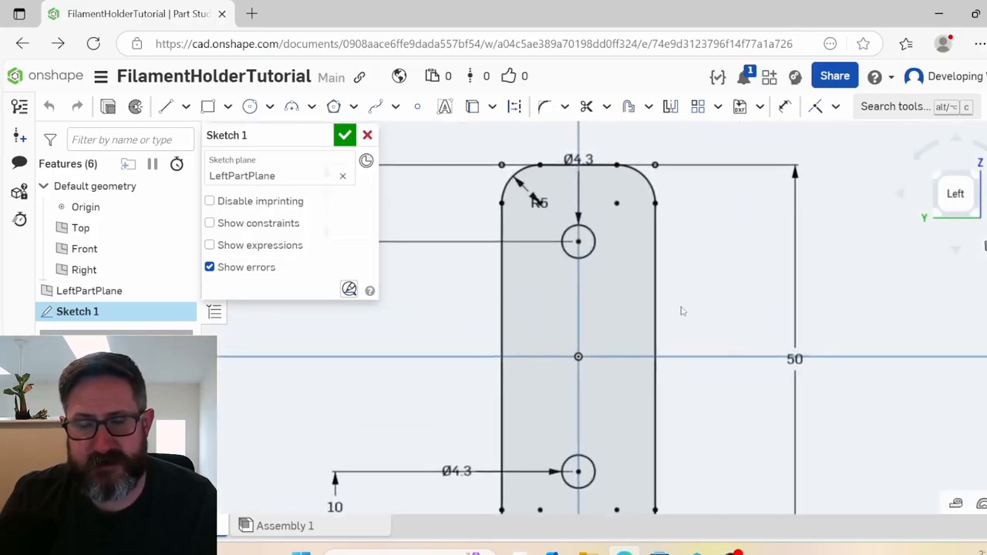
scroll(684, 297, up, 1)
mouse_move(684, 291)
middle_down()
mouse_move(705, 320)
mouse_move(736, 323)
middle_up()
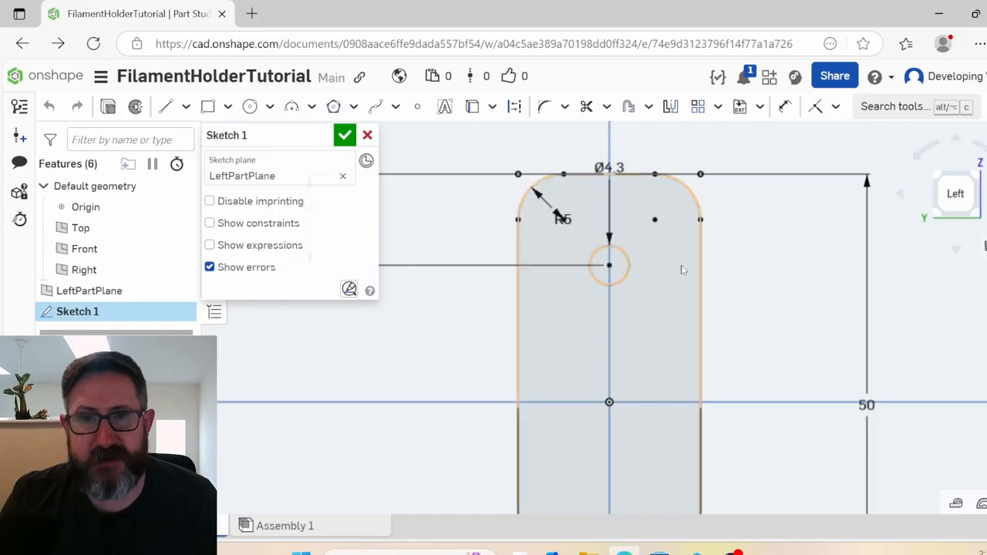
click(206, 108)
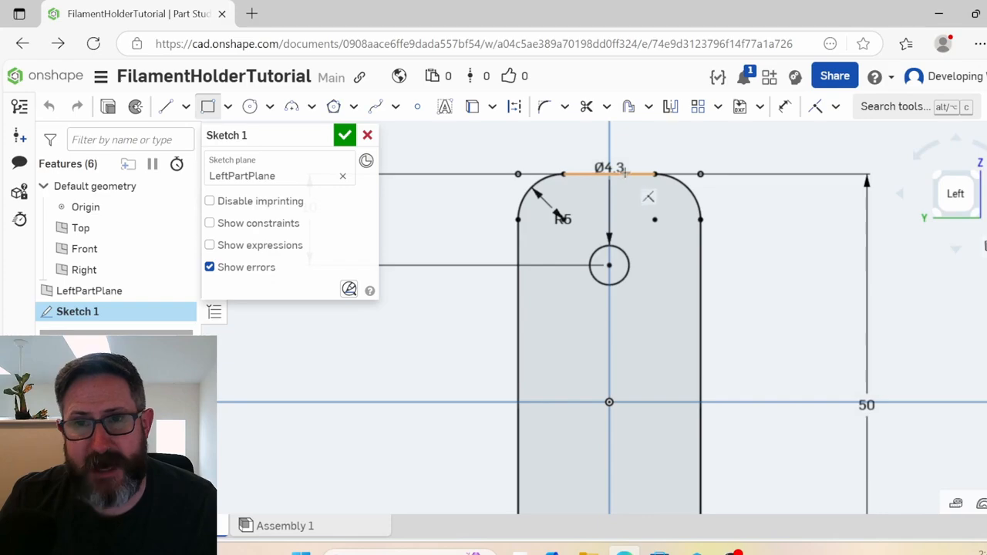
click(587, 176)
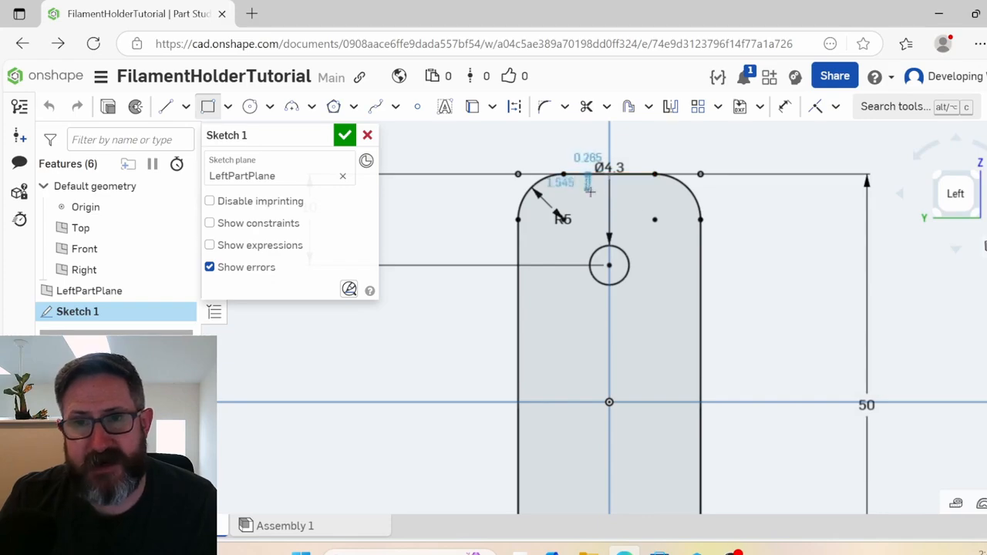
click(630, 218)
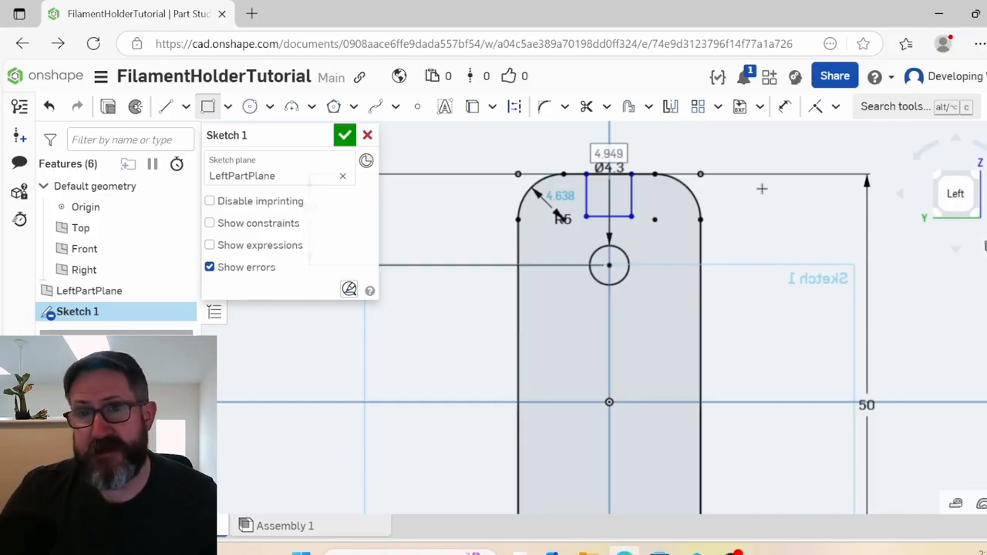
- Set the small rectangle's width to 7.5 mm
double_click(610, 152)
text(7.2)
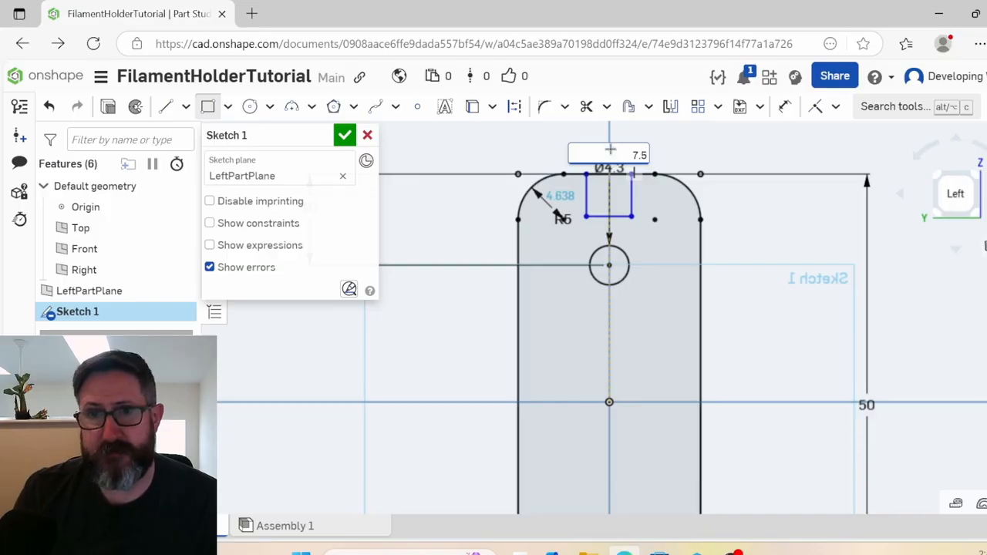
key(Return)
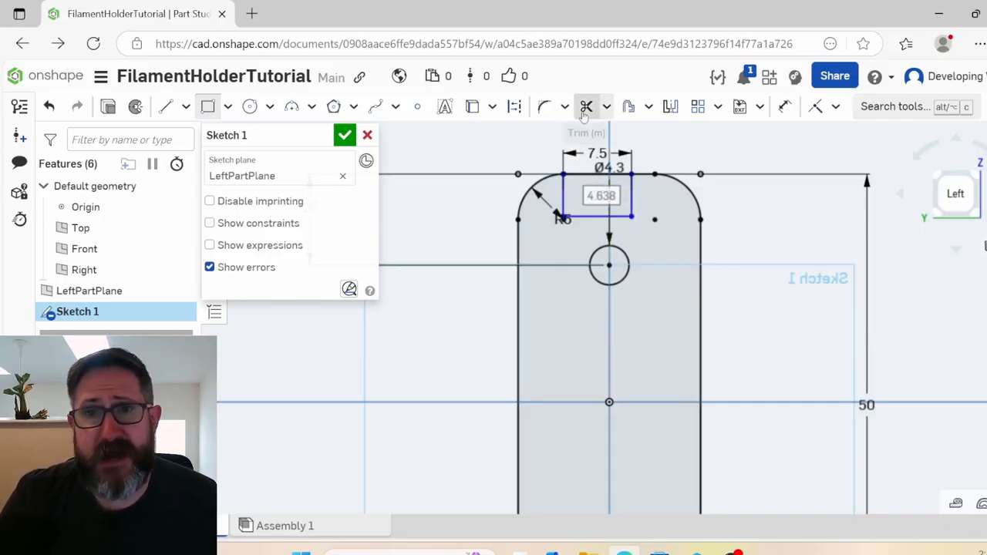
- Dimension the small rectangle's right side 3.75 mm from the vertical centreline to centre it on the profile
click(784, 106)
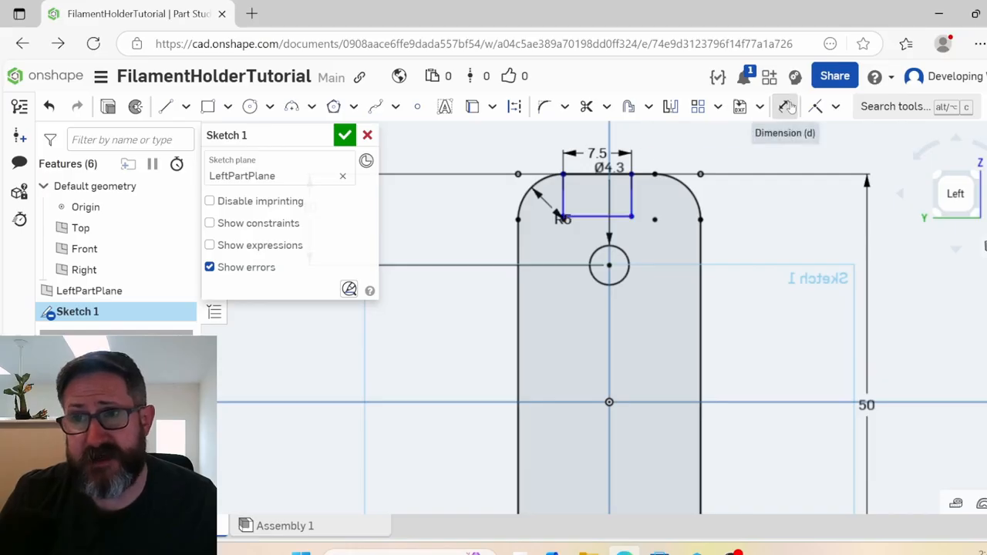
click(609, 194)
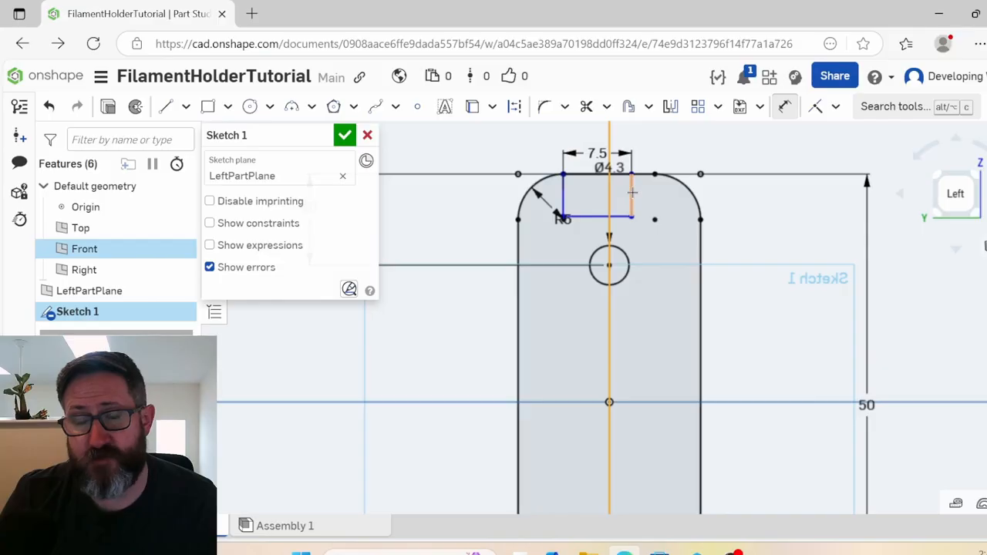
click(632, 193)
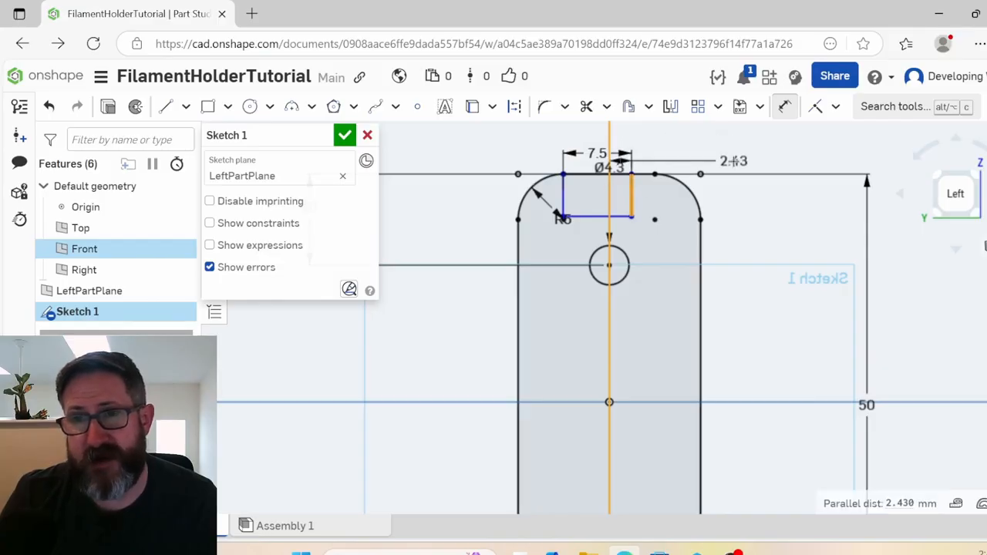
click(733, 161)
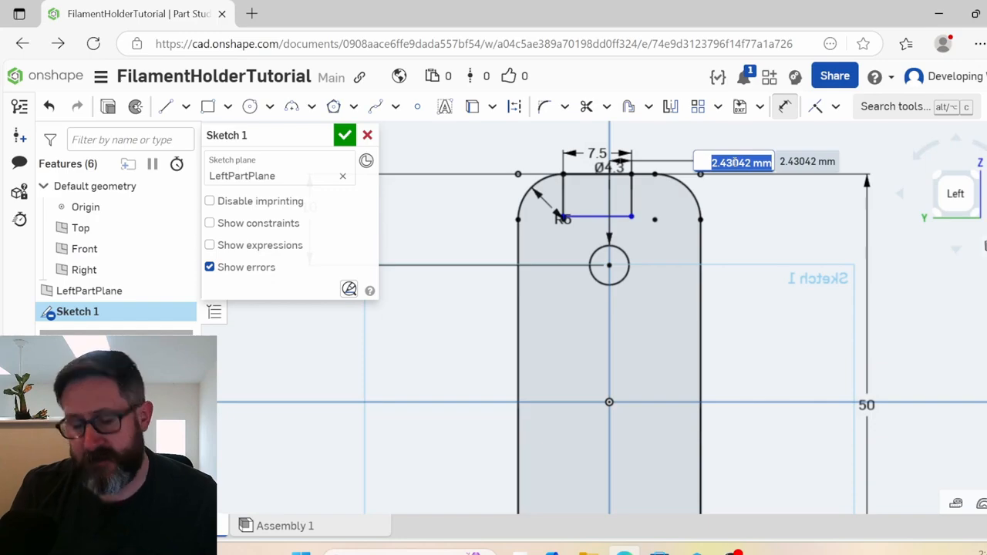
text(3.425)
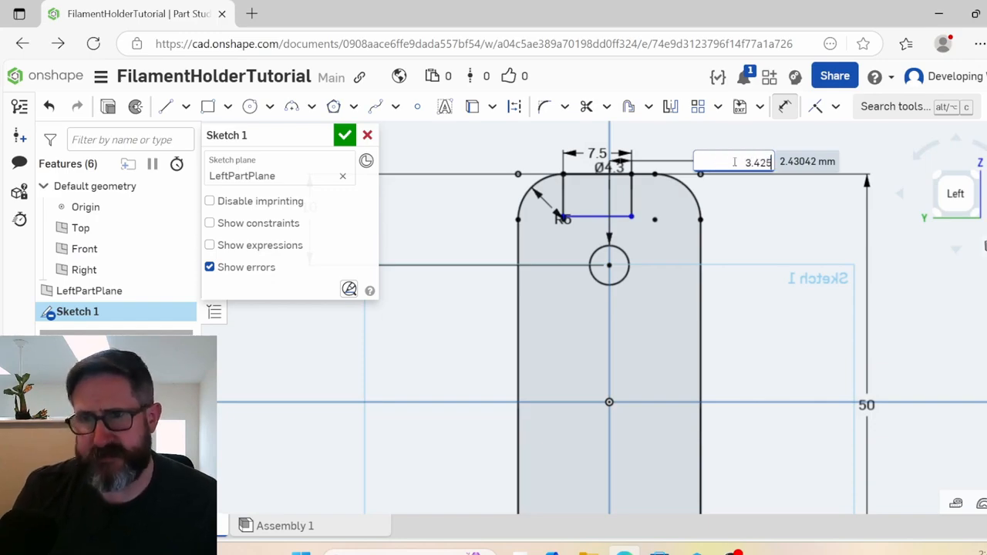
key(BackSpace)
key(BackSpace)
key(BackSpace)
key(BackSpace)
text(.75)
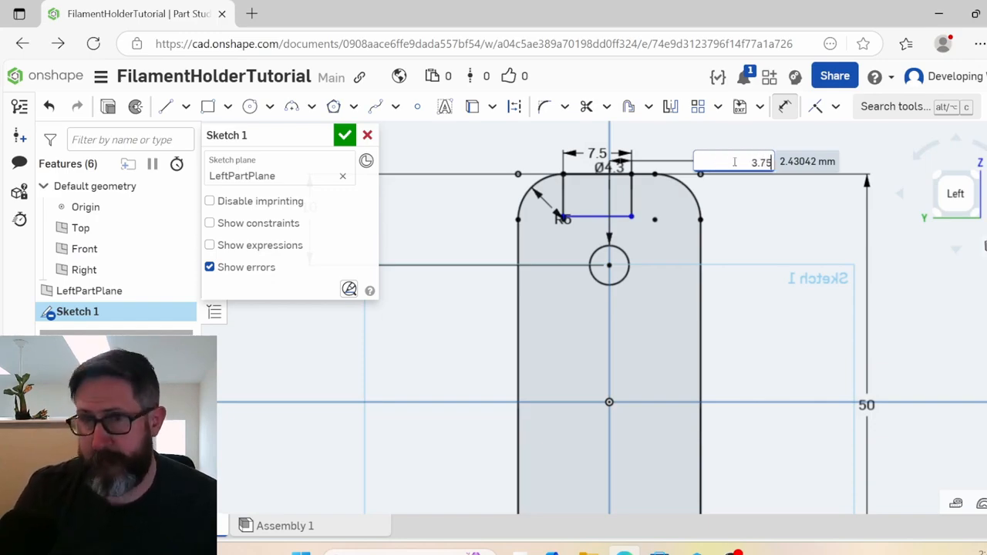
key(Return)
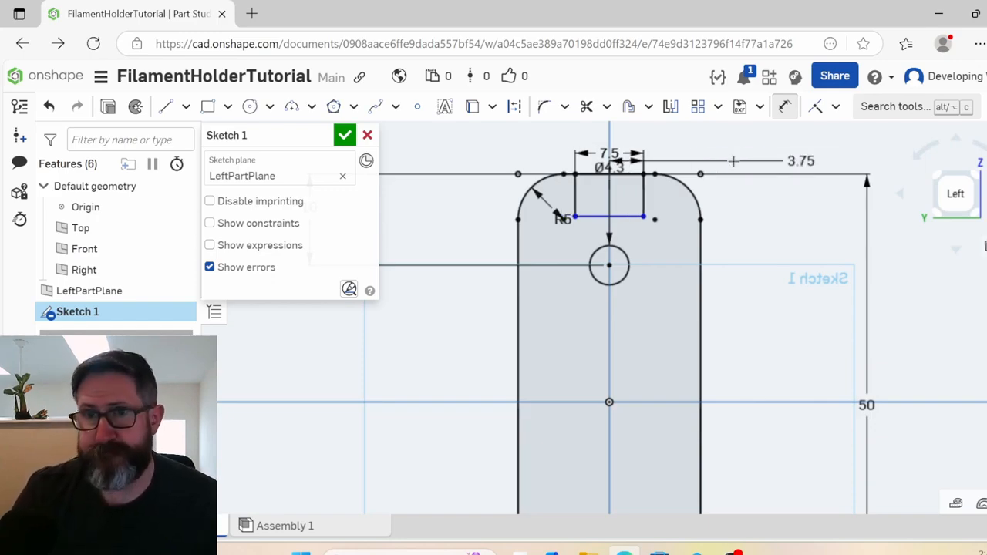
- Dimension the small rectangle's right side to a height of 5 mm
click(643, 193)
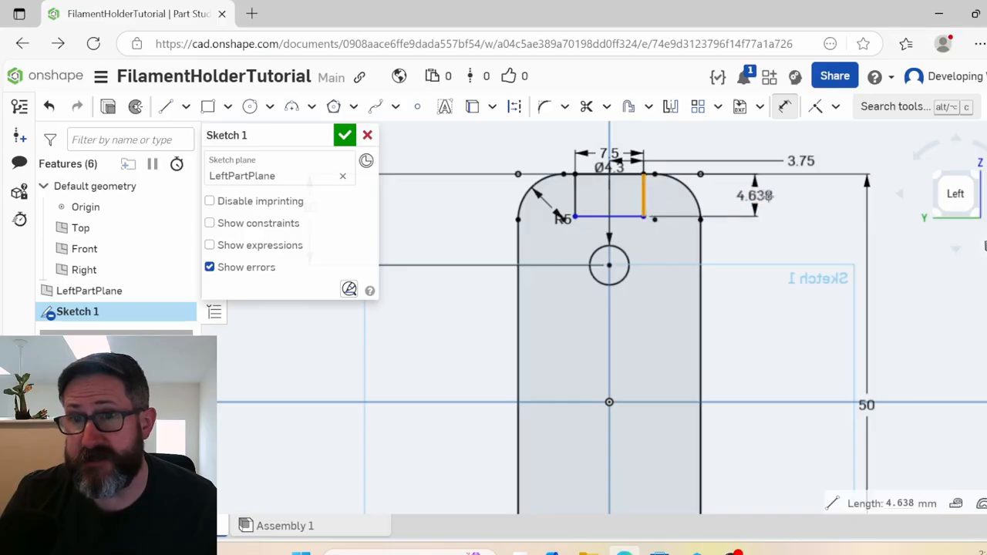
click(787, 202)
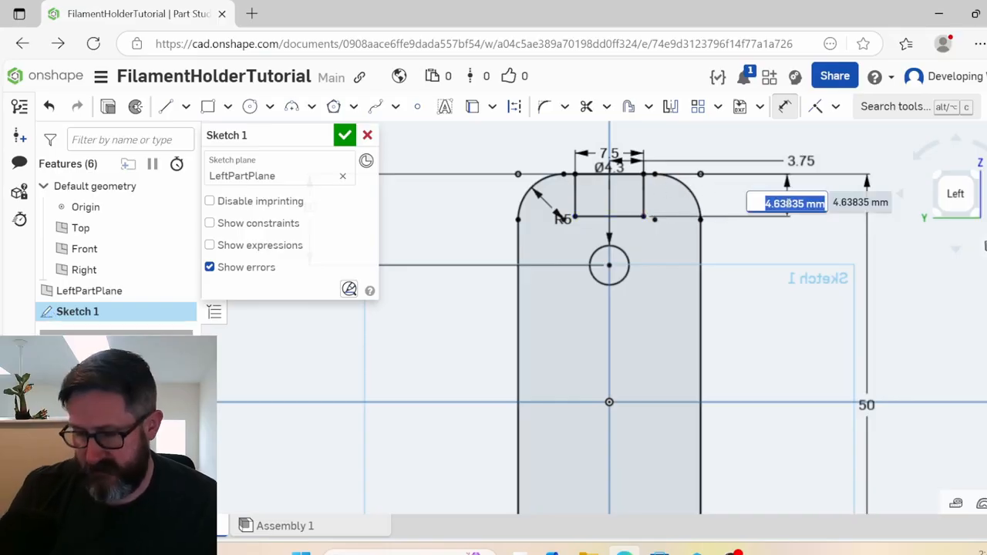
text(5)
key(Return)
- Mirror the small rectangle's lower edge and both sides about the horizontal Top plane line, and leave the Mirror tool
scroll(727, 285, up, 4)
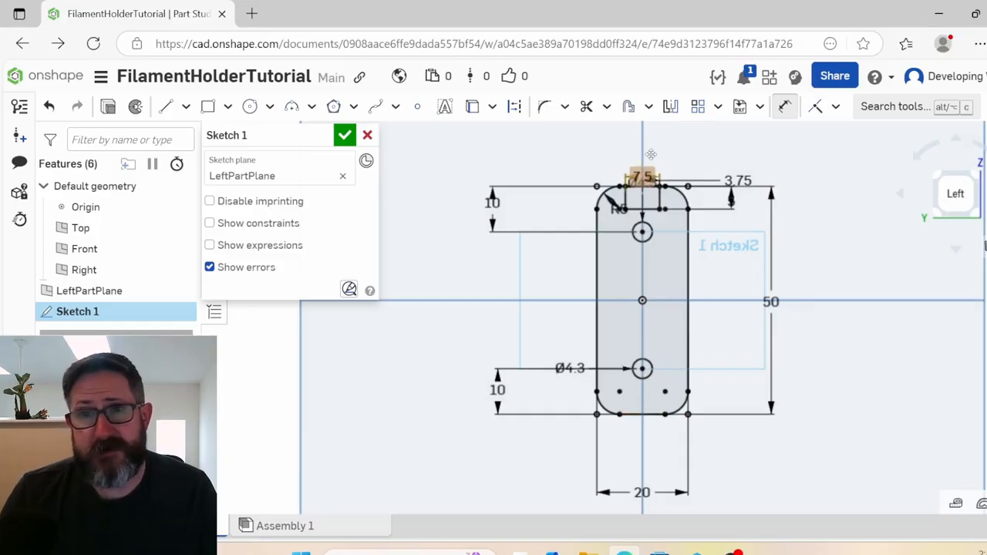
click(670, 108)
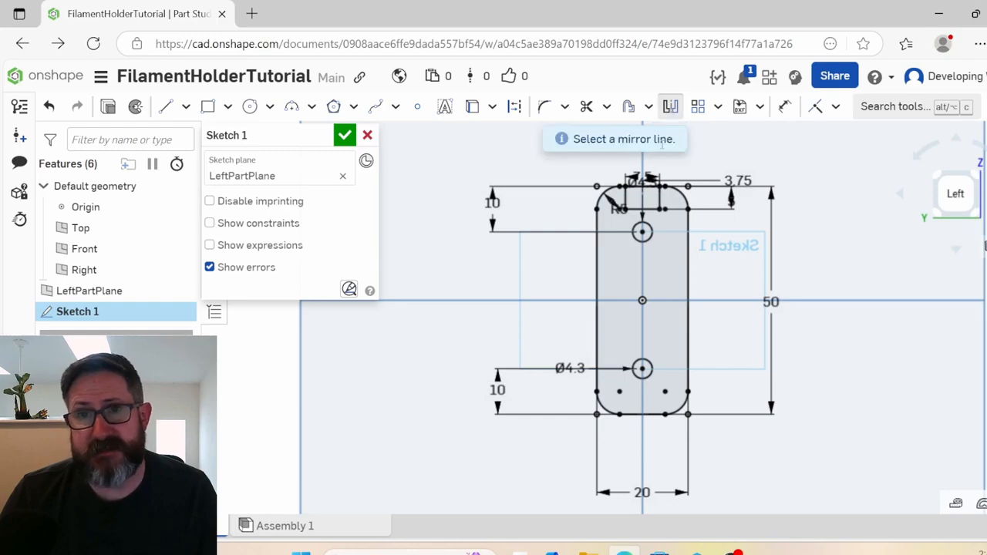
click(835, 300)
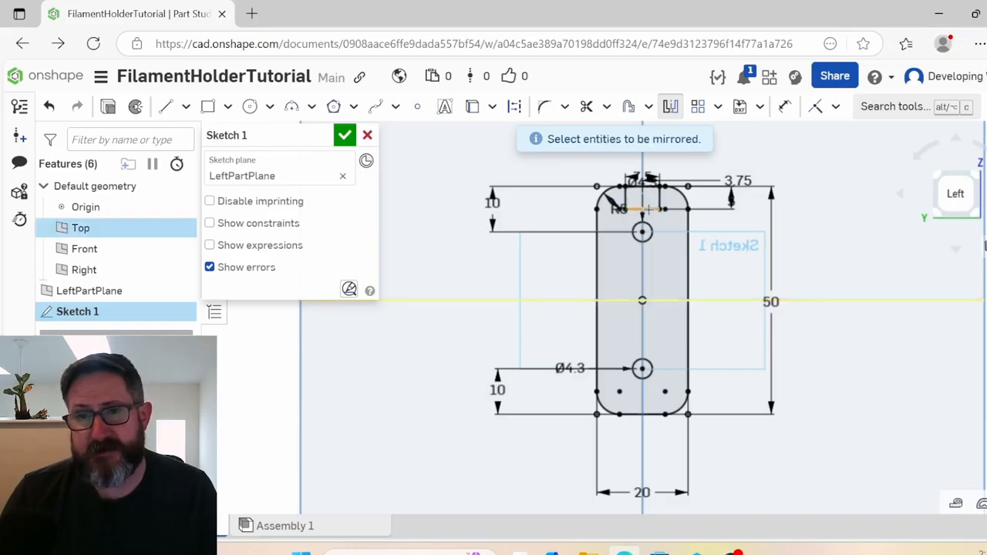
click(651, 208)
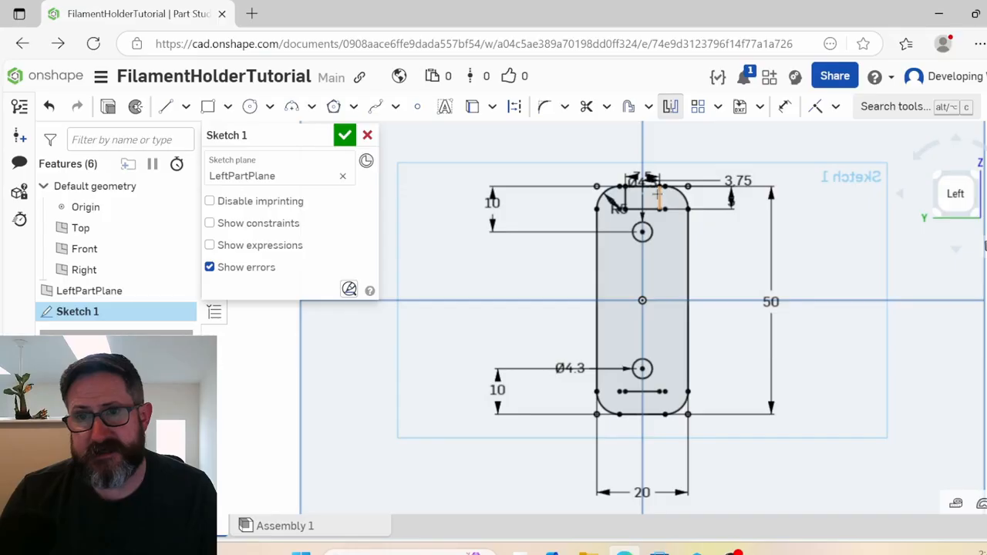
click(660, 197)
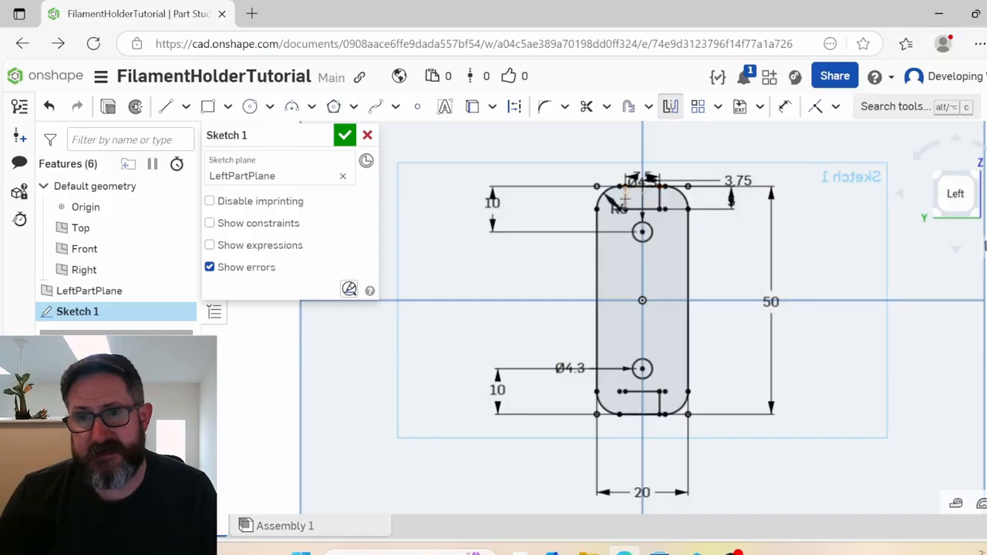
click(625, 193)
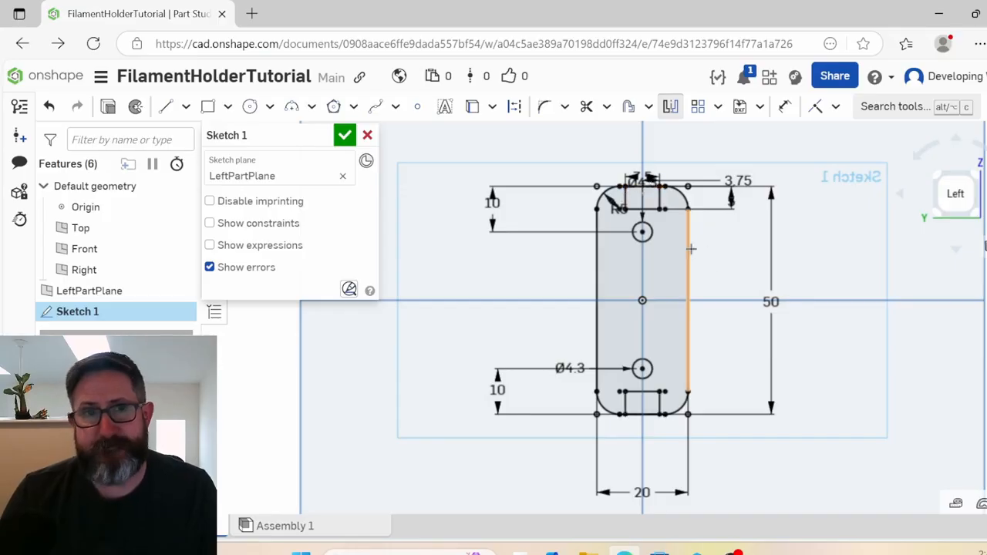
click(668, 108)
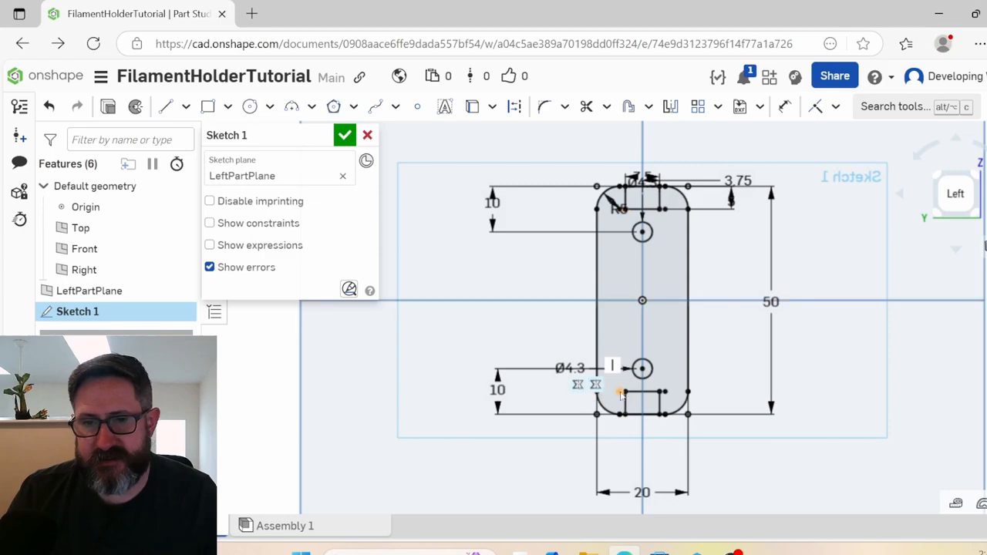
- Accept the finished profile sketch with its holes and end notches
click(610, 392)
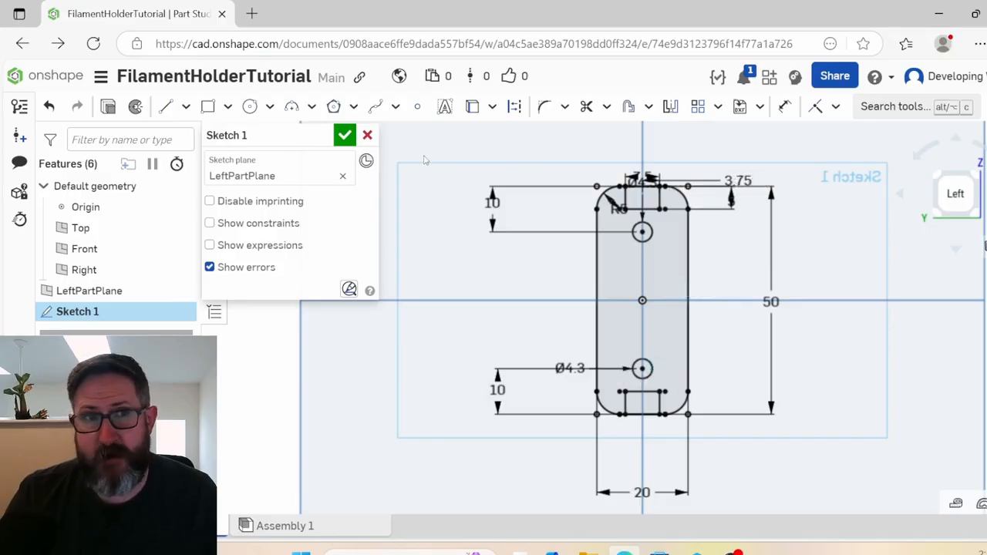
click(344, 136)
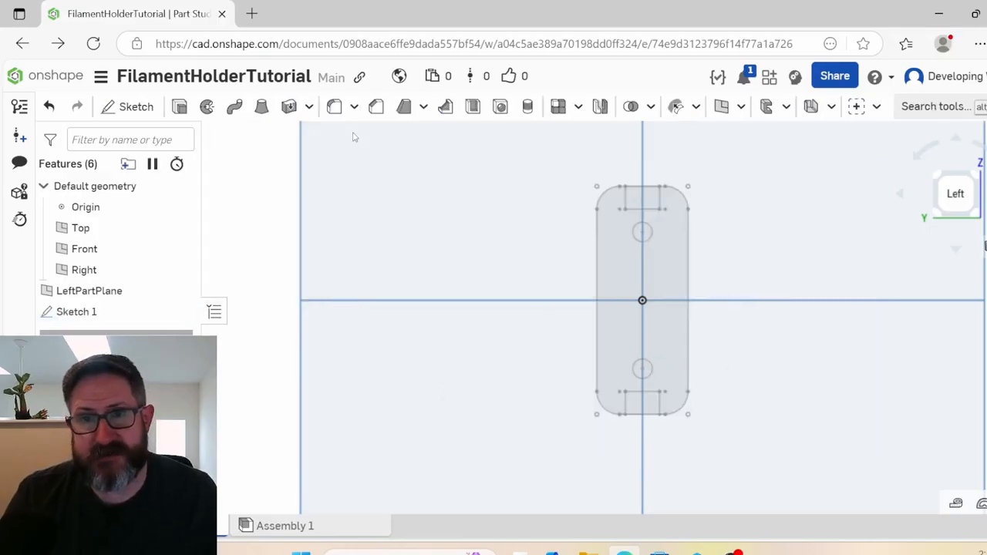
mouse_move(570, 308)
right_down()
mouse_move(472, 306)
mouse_move(500, 308)
right_up()
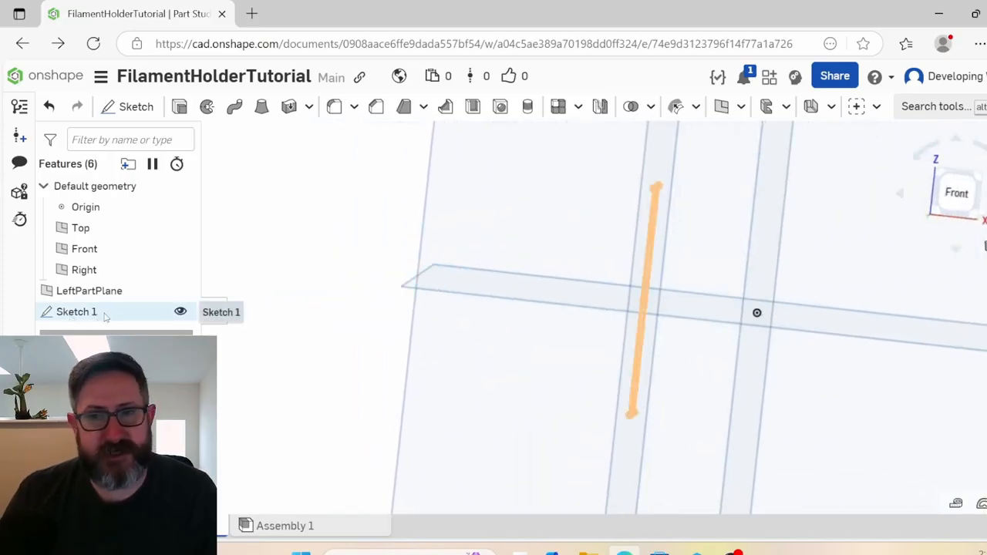
right_drag(496, 289, 532, 298)
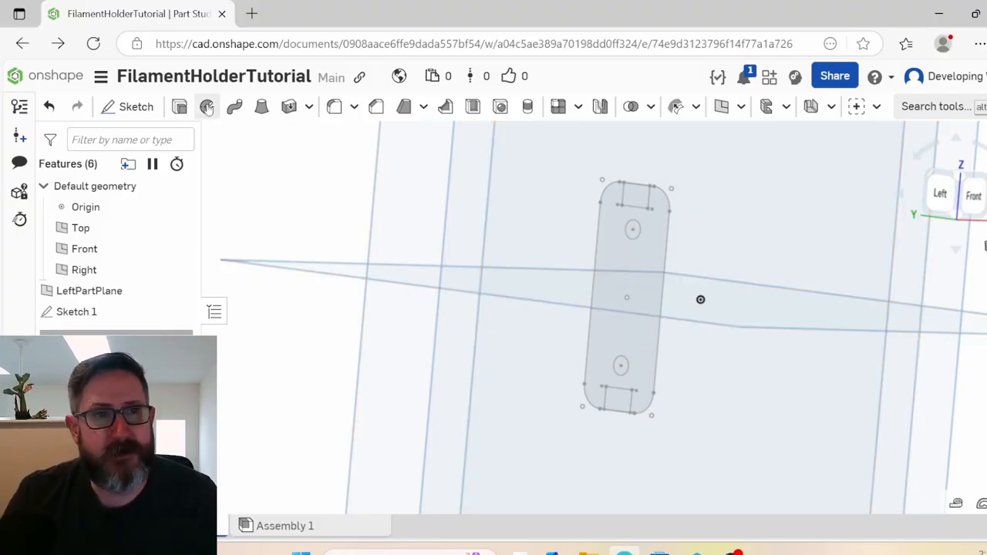
- Extrude the main profile region as a new solid to a depth of 10 mm, leaving out the holes and notch rectangles
click(179, 106)
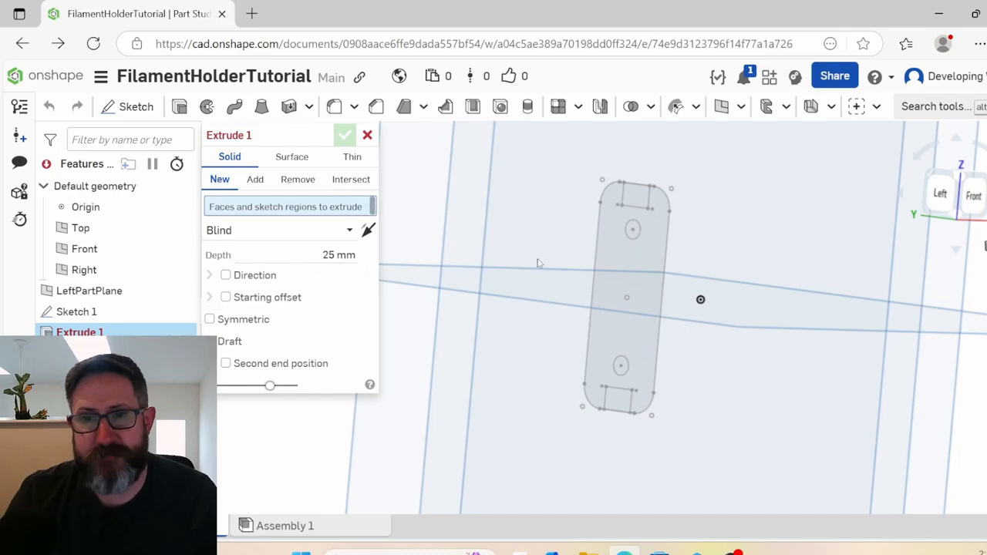
click(648, 276)
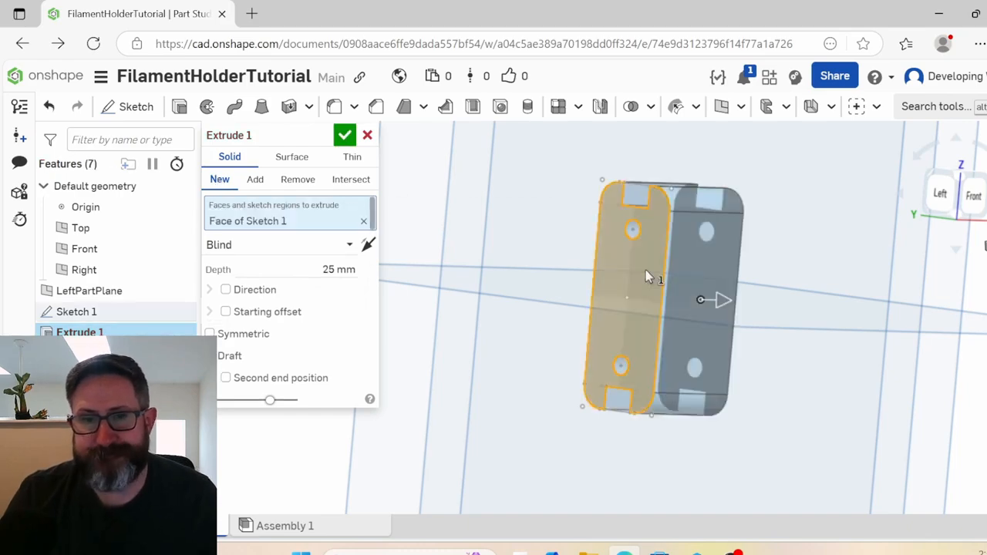
click(343, 269)
text(5)
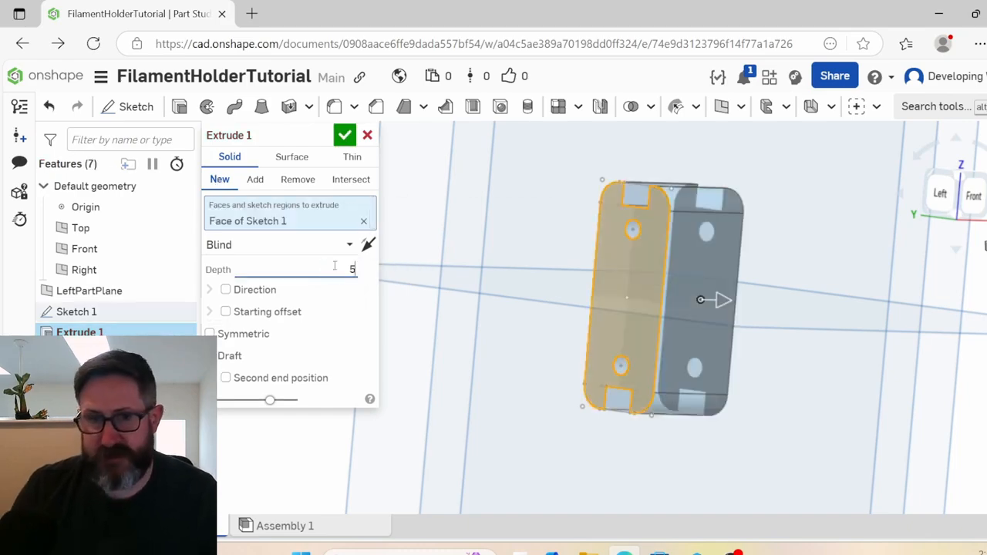
key(Return)
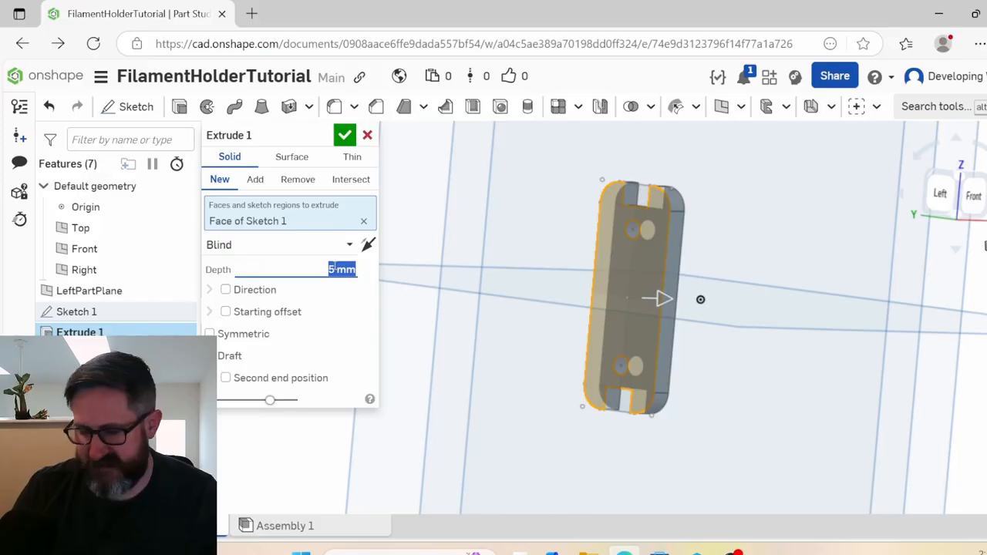
text(10)
key(Return)
- Include both end notch rectangles in the 10 mm extrusion and accept it
mouse_move(465, 250)
right_down()
mouse_move(499, 282)
mouse_move(437, 280)
mouse_move(531, 274)
mouse_move(548, 275)
mouse_move(540, 299)
mouse_move(641, 296)
right_up()
click(641, 297)
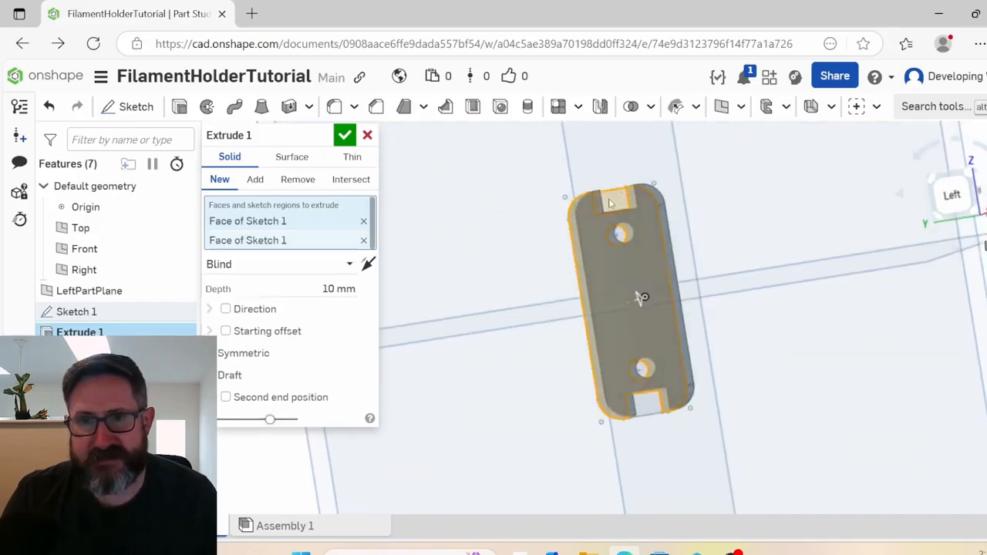
click(647, 403)
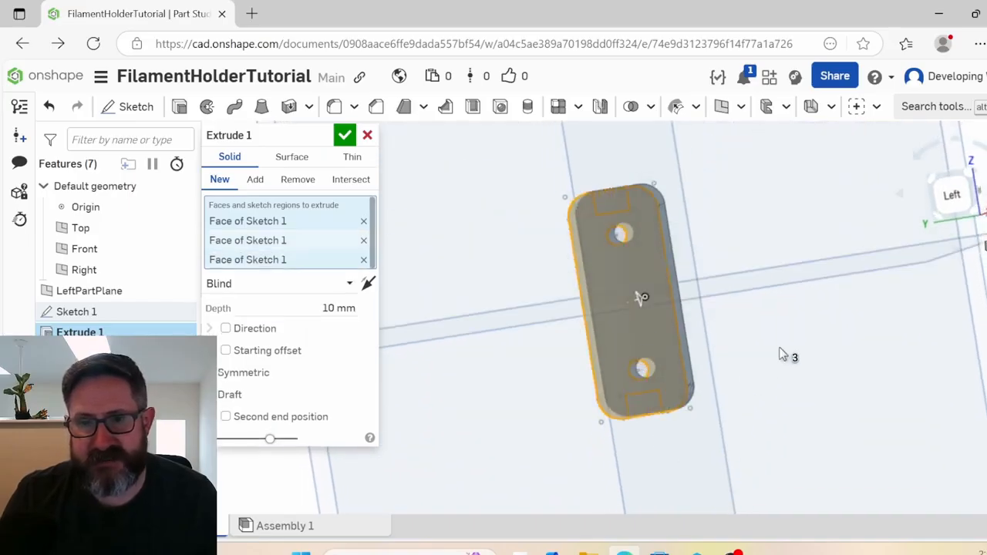
mouse_move(787, 352)
right_down()
mouse_move(667, 375)
mouse_move(731, 353)
right_up()
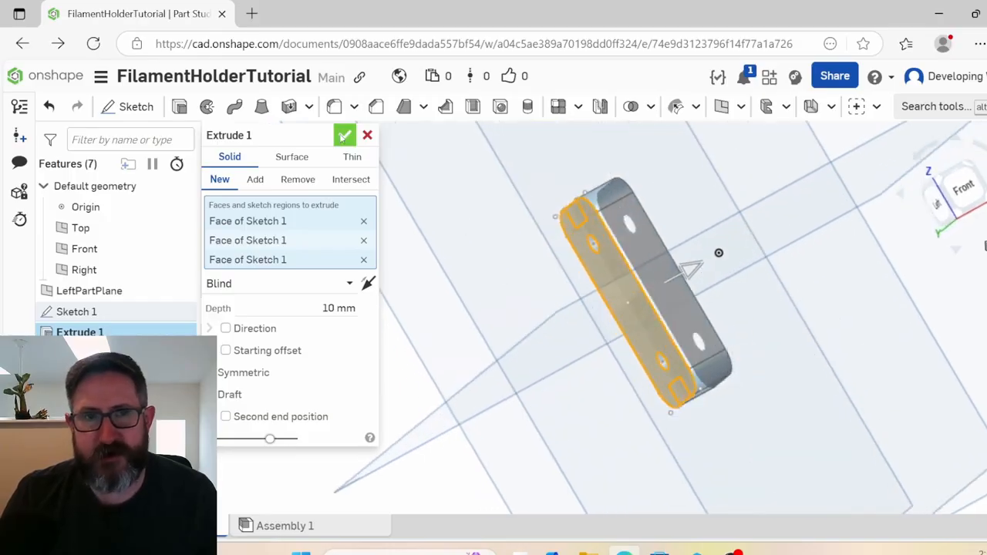
click(343, 137)
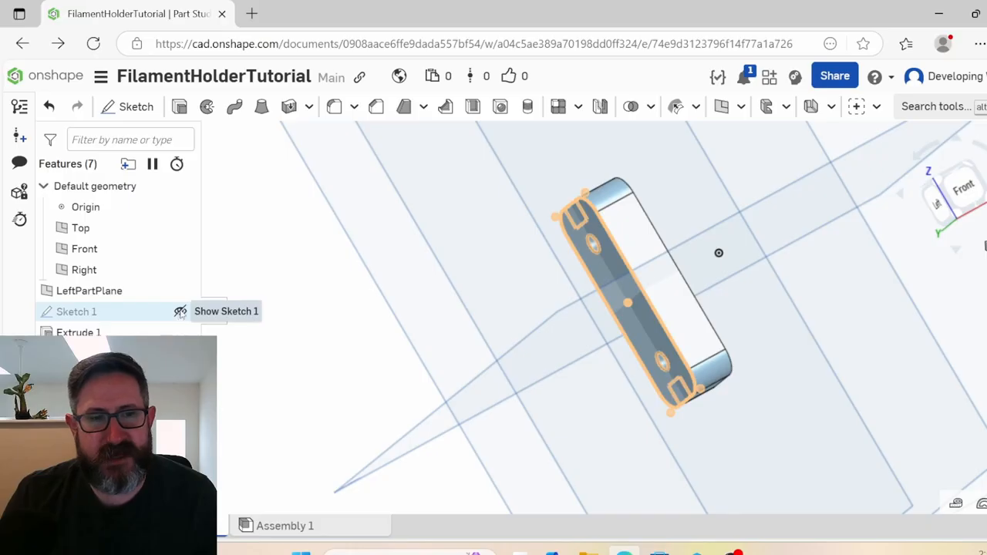
- Show Sketch 1 again and extrude its two notch rectangles 5 mm in the reversed direction, adding them to the block as tabs
click(180, 311)
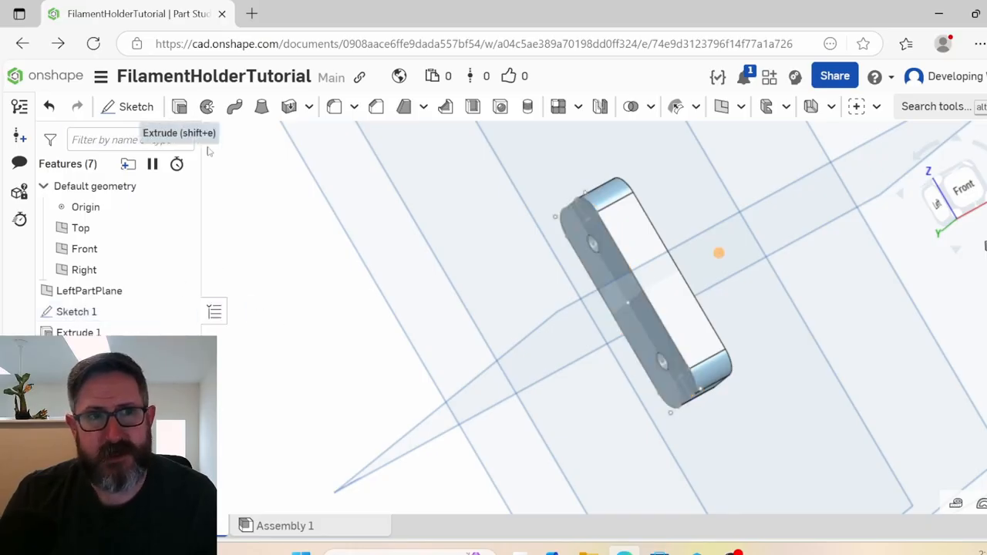
click(179, 107)
right_drag(441, 315, 476, 294)
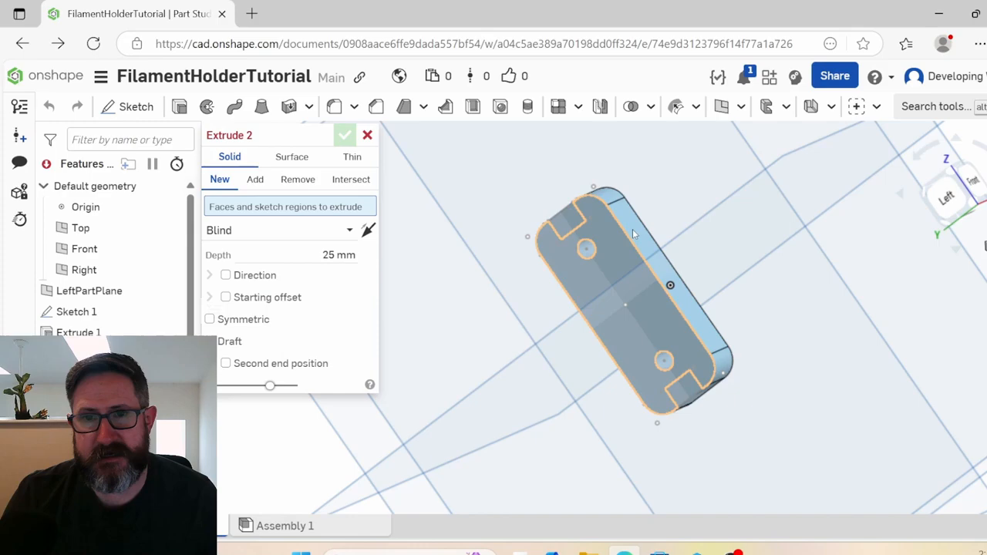
click(573, 233)
click(692, 400)
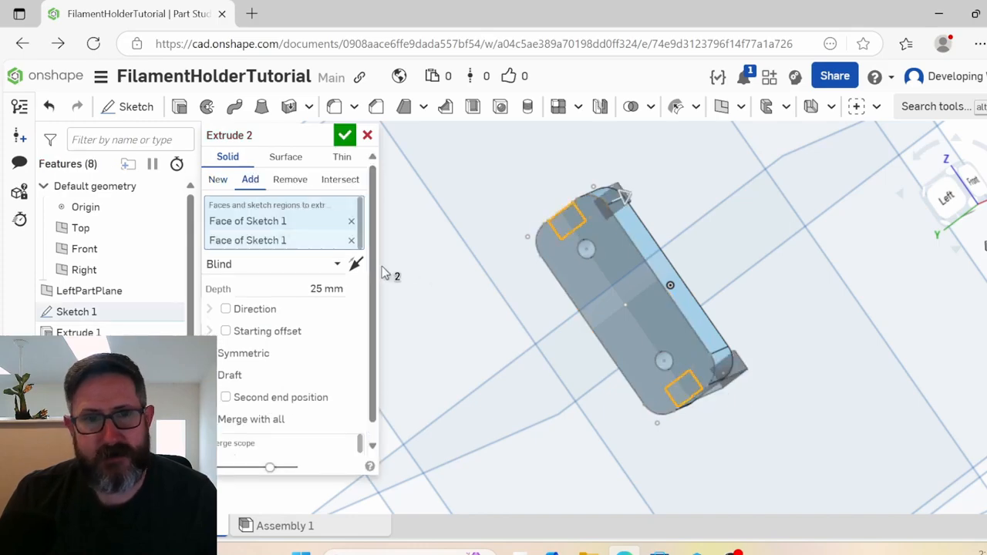
click(356, 264)
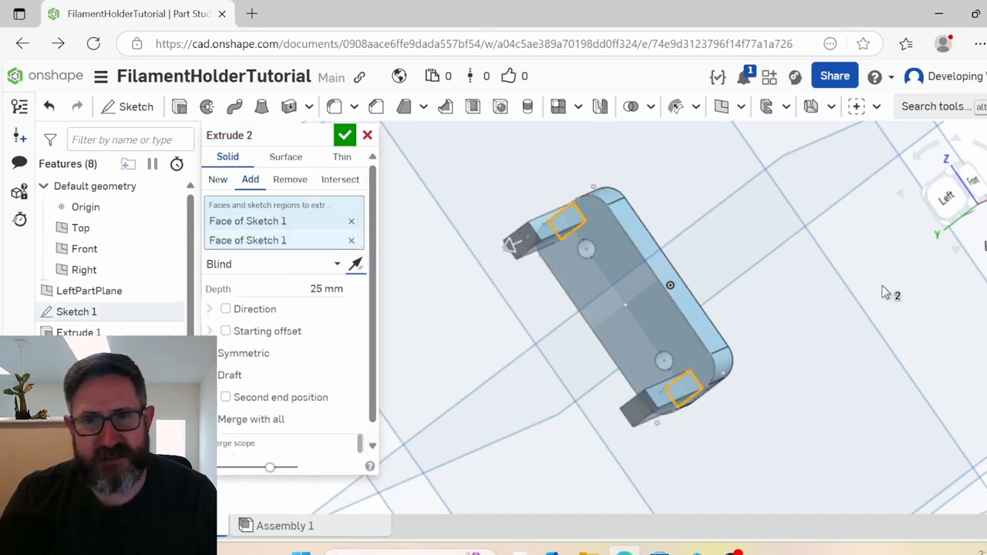
right_drag(885, 294, 841, 307)
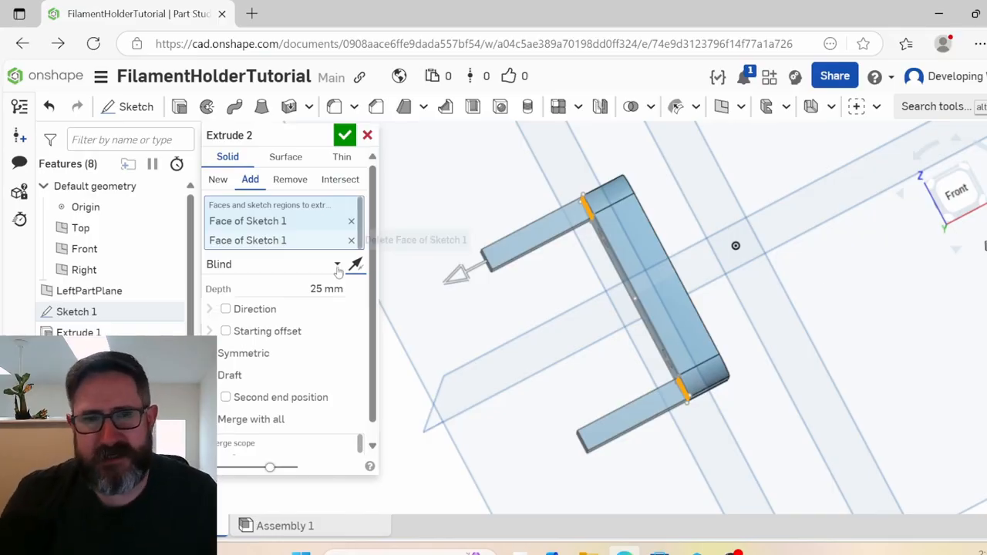
click(327, 289)
text(5)
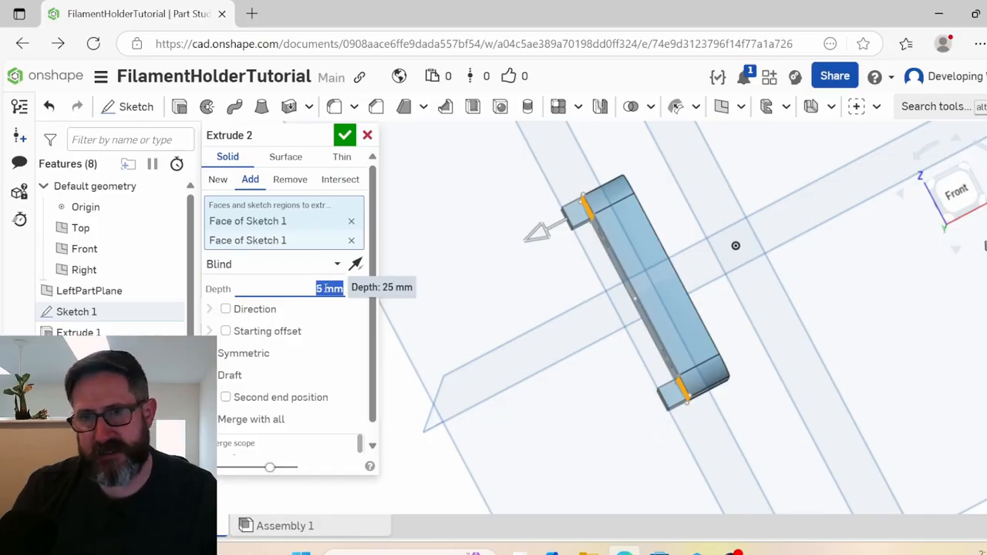
right_drag(502, 429, 598, 361)
click(345, 135)
- Chamfer the edges of both screw holes on the face opposite the tabs with a 3 mm distance at 45 degrees
right_drag(489, 403, 512, 368)
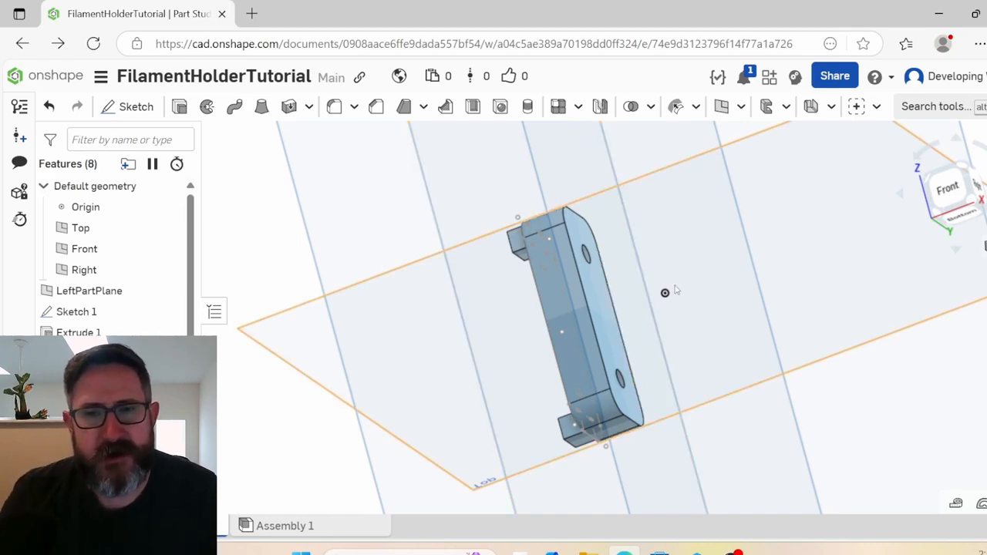
right_drag(723, 313, 691, 328)
scroll(691, 328, down, 1)
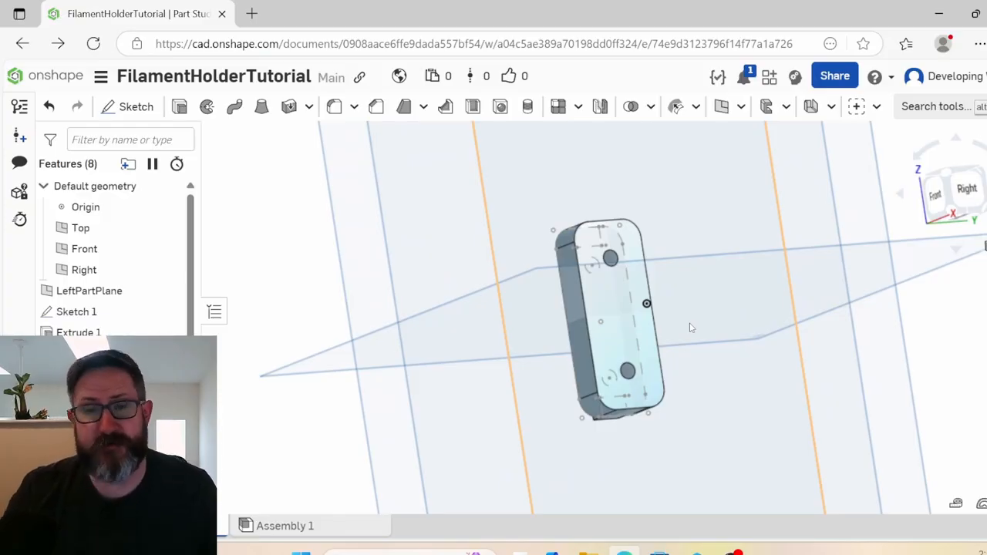
click(377, 107)
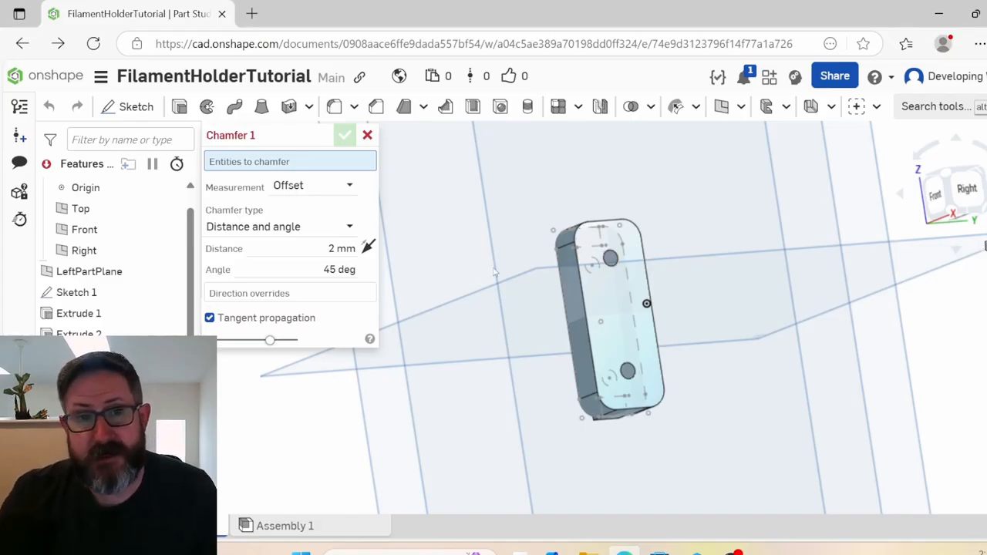
click(339, 249)
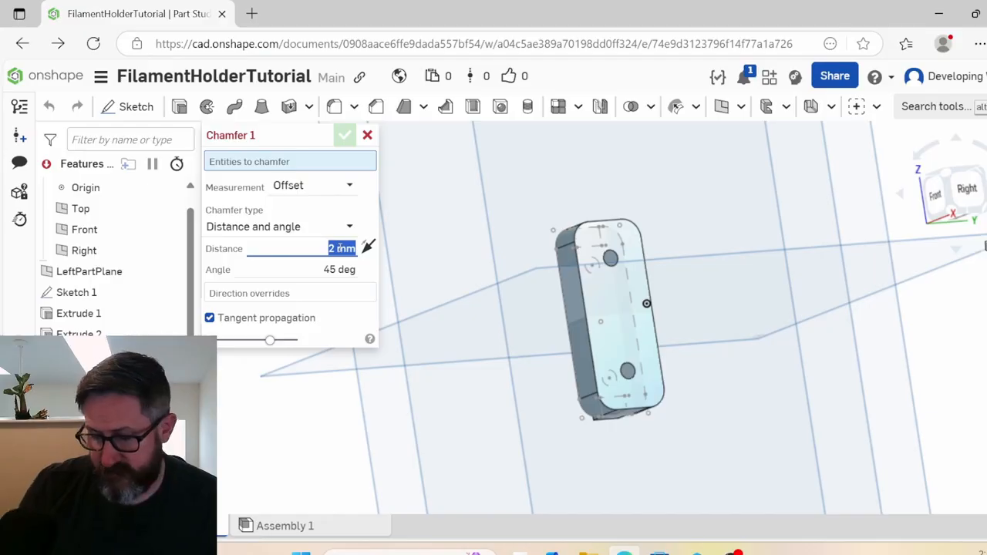
key(Up)
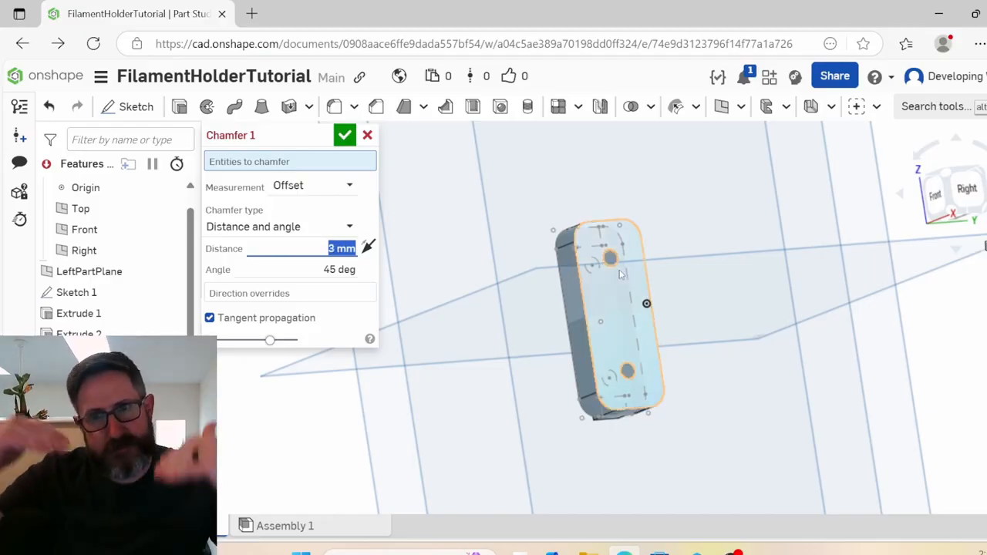
click(618, 275)
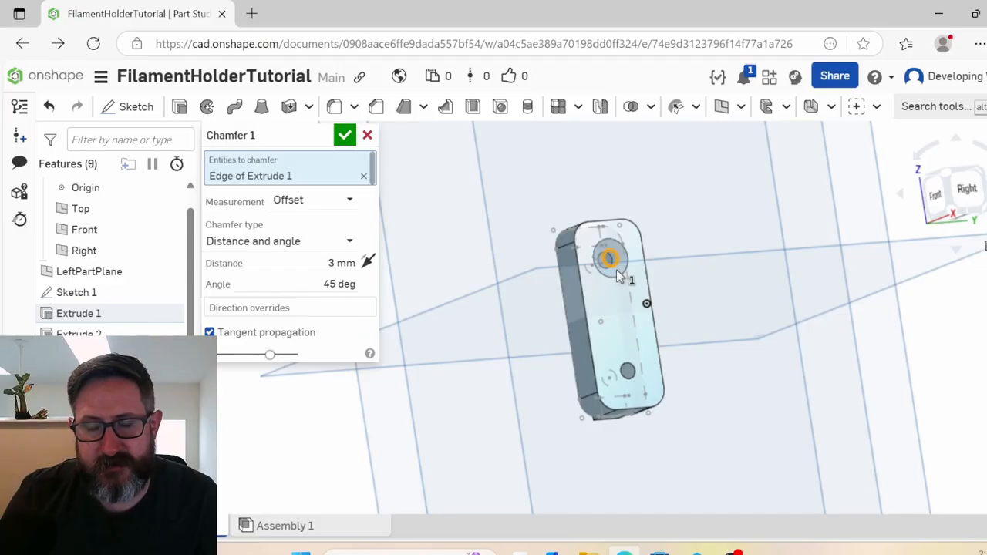
click(633, 378)
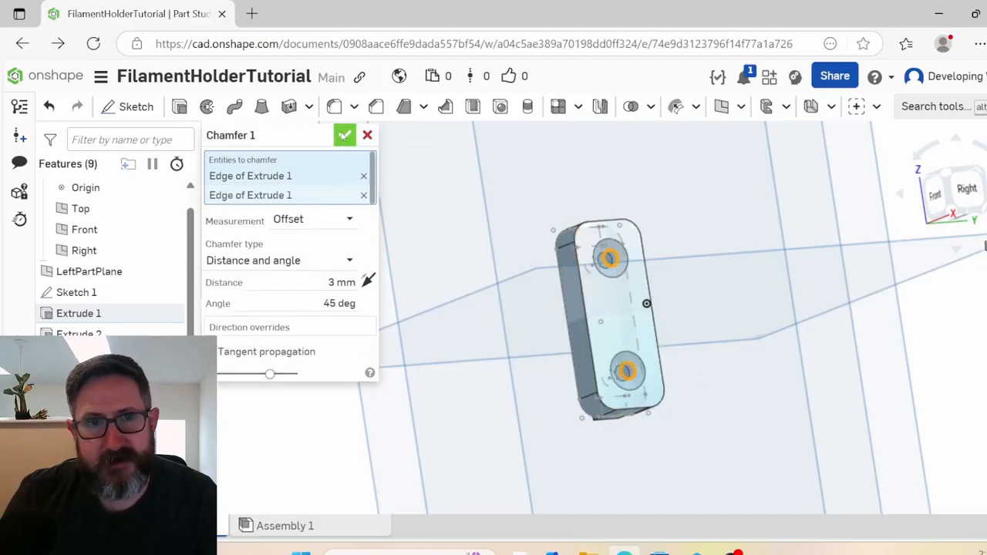
click(345, 135)
right_drag(694, 386, 710, 319)
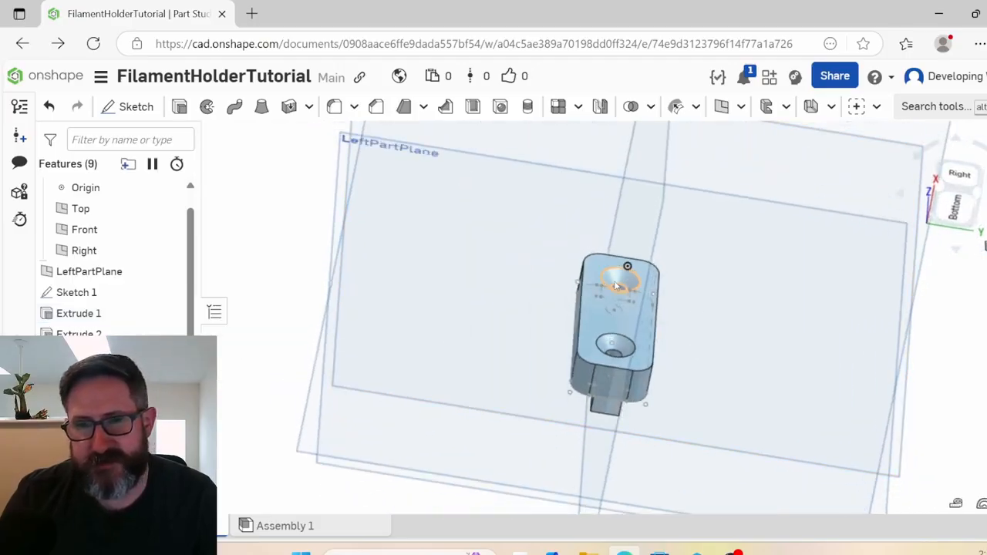
right_drag(616, 286, 657, 396)
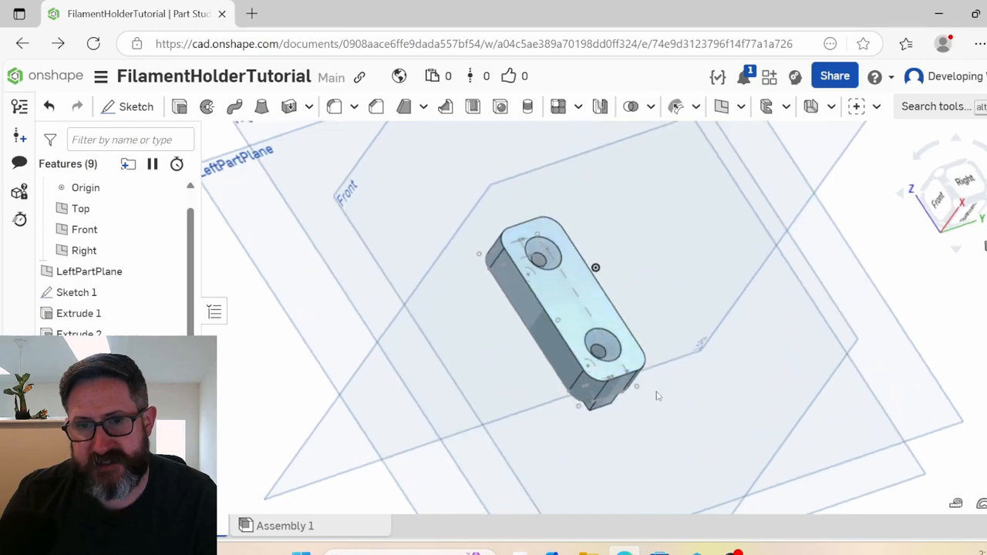
right_drag(729, 338, 696, 327)
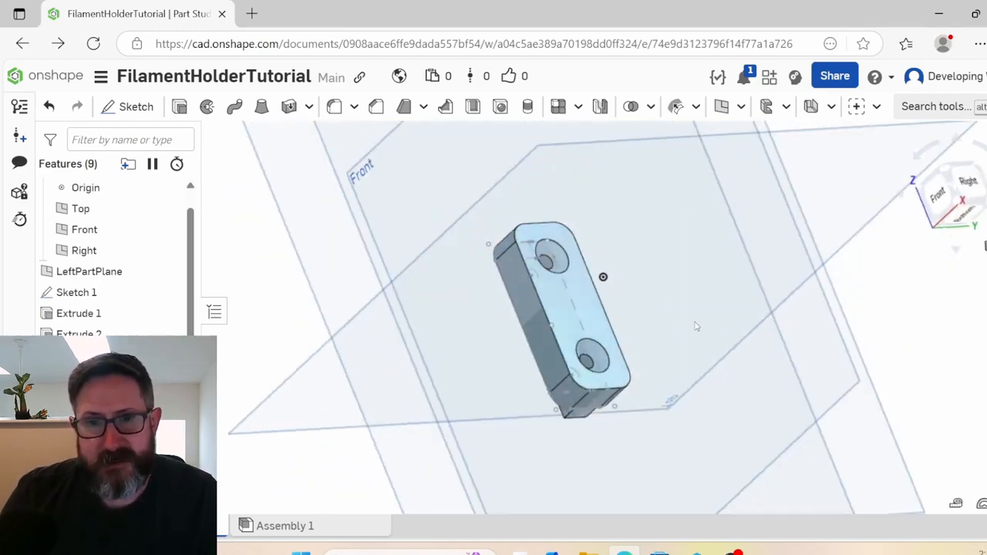
- Create a new sketch on the block's long flat side face that faces Front, seen from the Front view
click(943, 198)
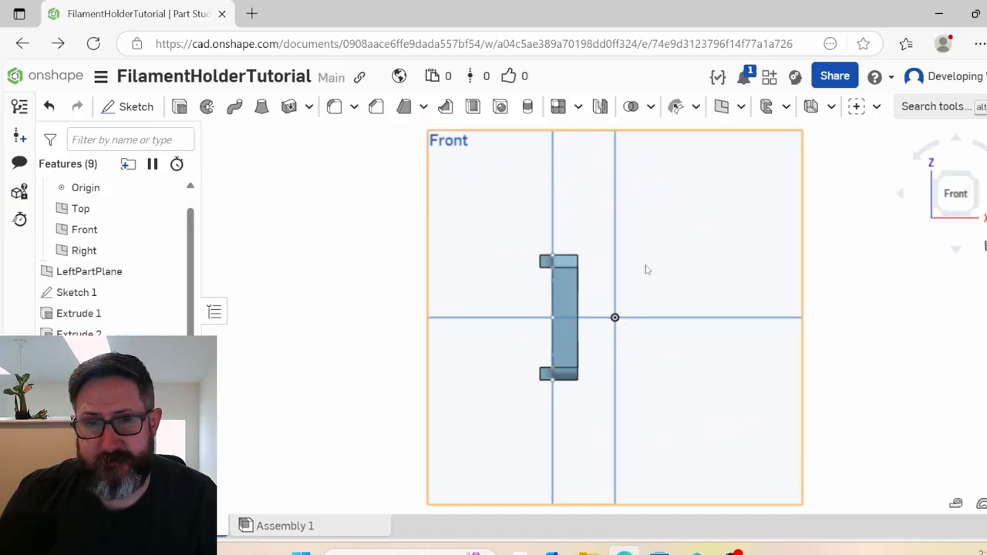
click(115, 107)
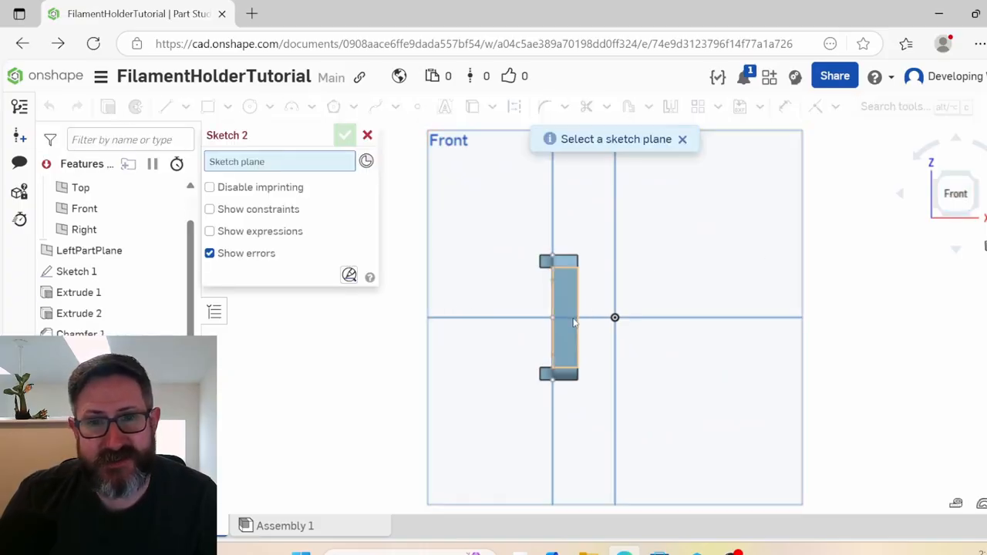
scroll(569, 301, up, 4)
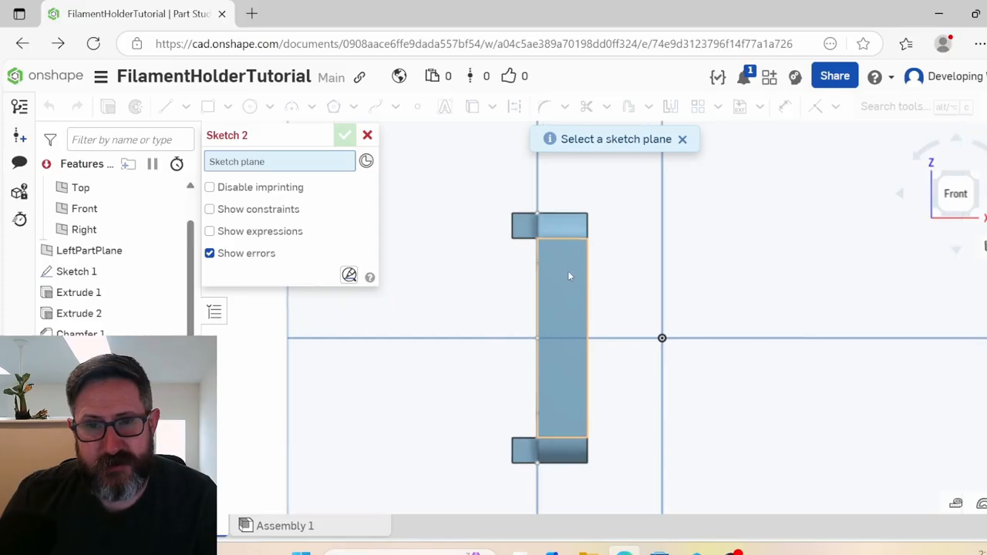
click(554, 318)
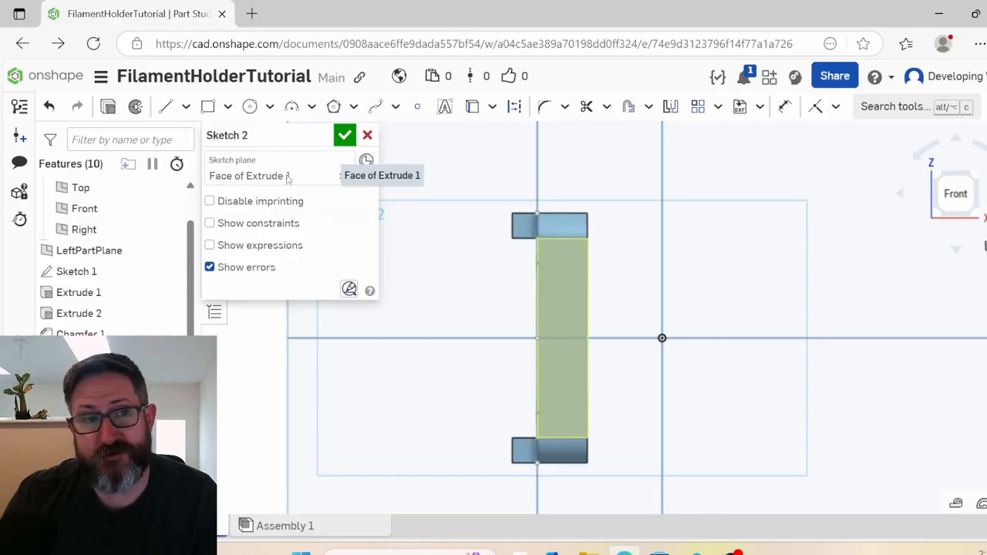
right_drag(601, 302, 560, 296)
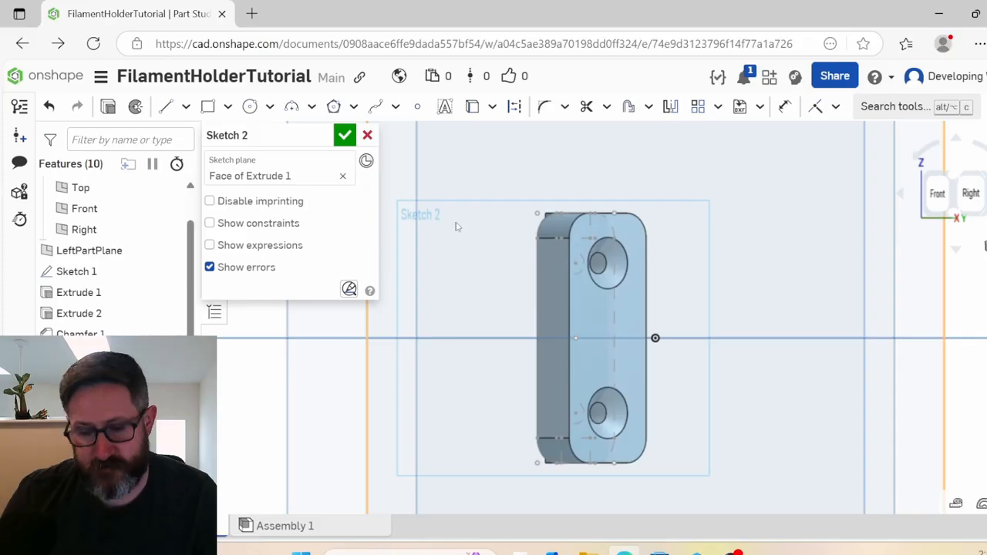
key(shift+1)
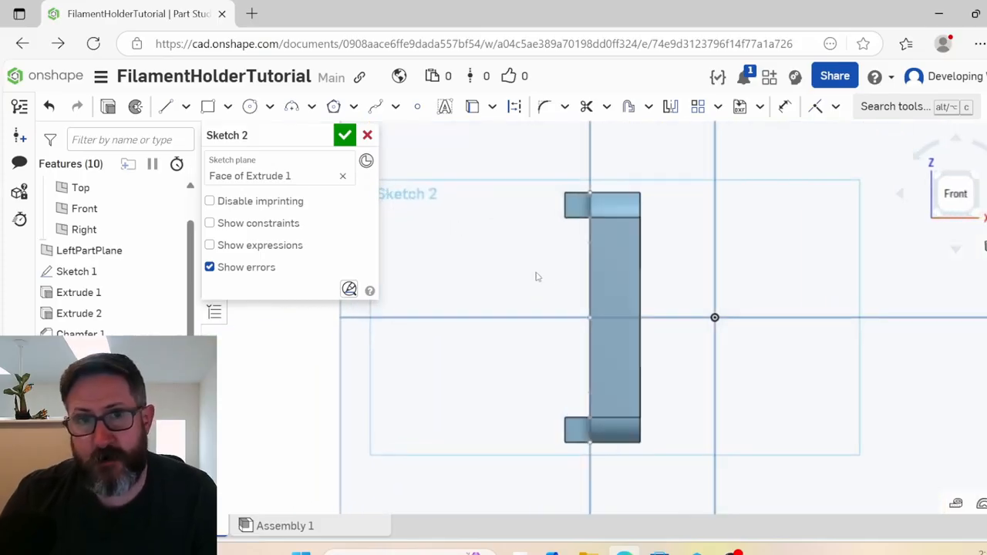
- Sketch a corner rectangle spanning the side face's 10 mm width, starting at the flat face's upper end and about 10 mm tall
click(208, 109)
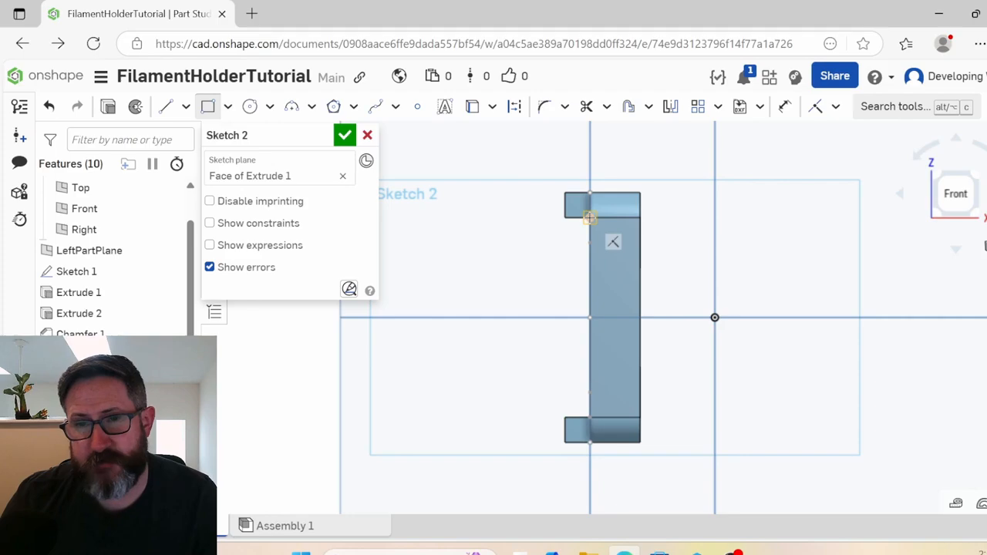
click(589, 218)
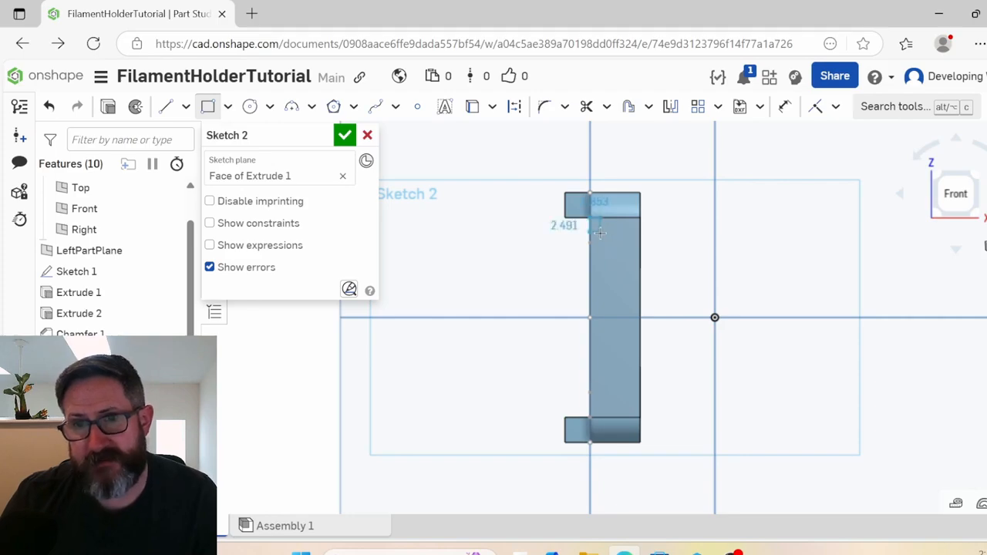
click(640, 269)
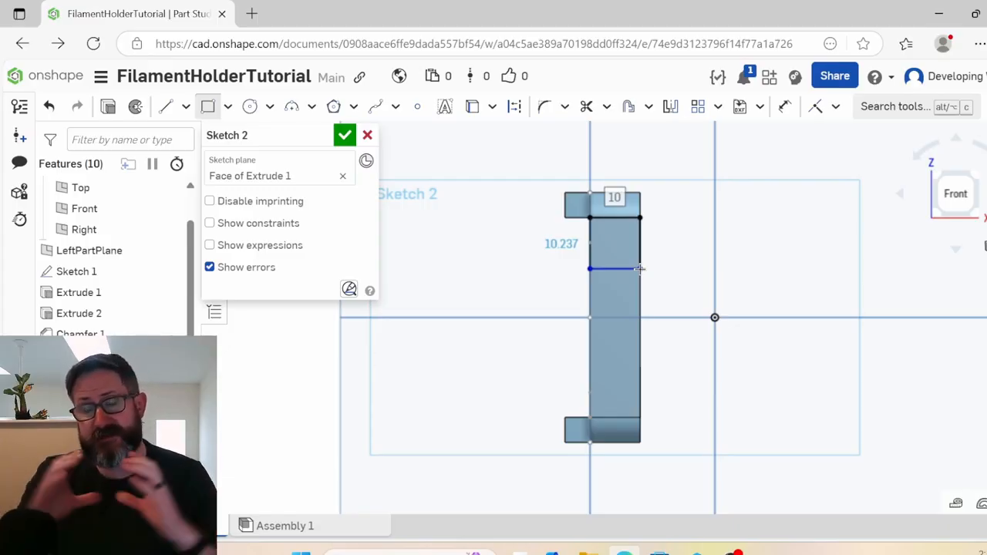
click(639, 268)
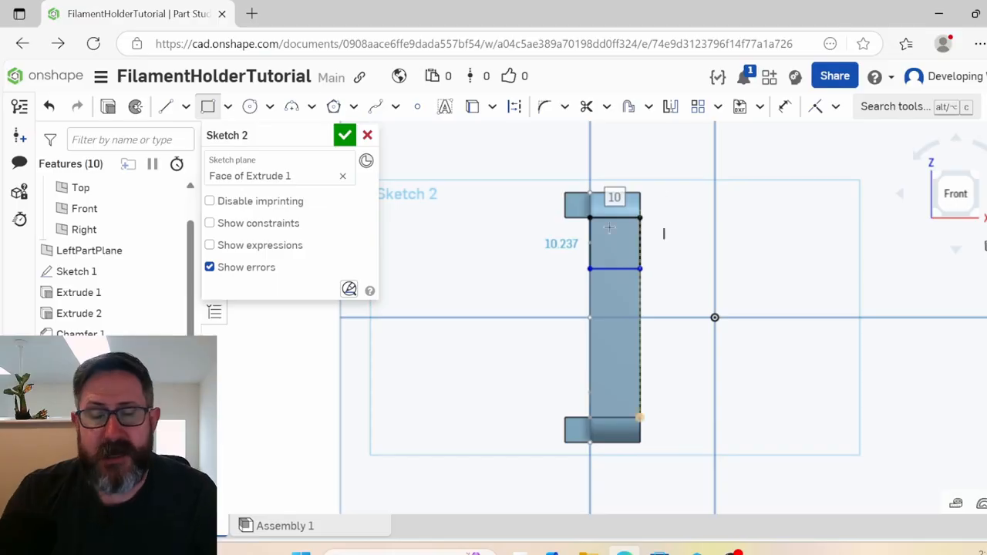
- Set the rectangle's height to 20 mm and finish the sketch
double_click(557, 244)
text(20)
key(Return)
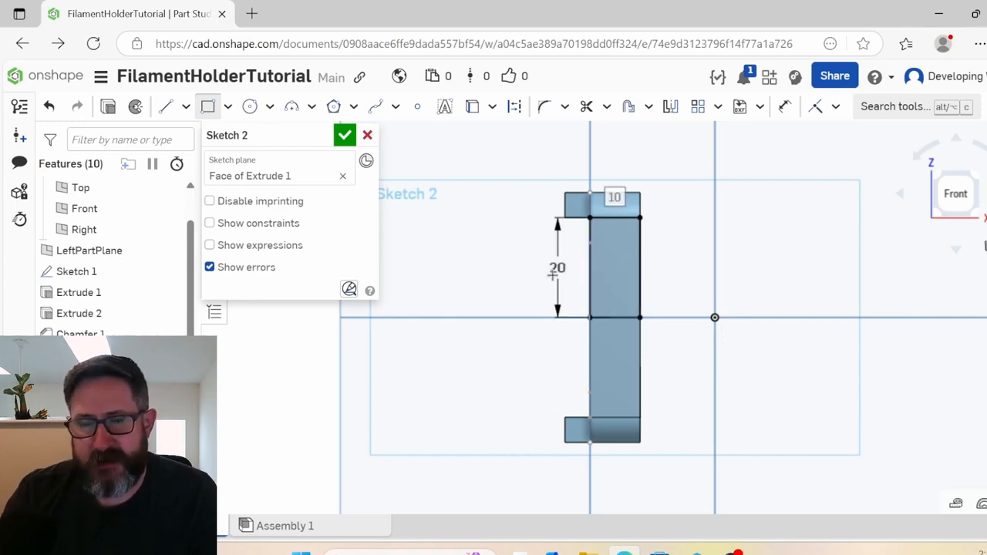
right_drag(549, 285, 590, 281)
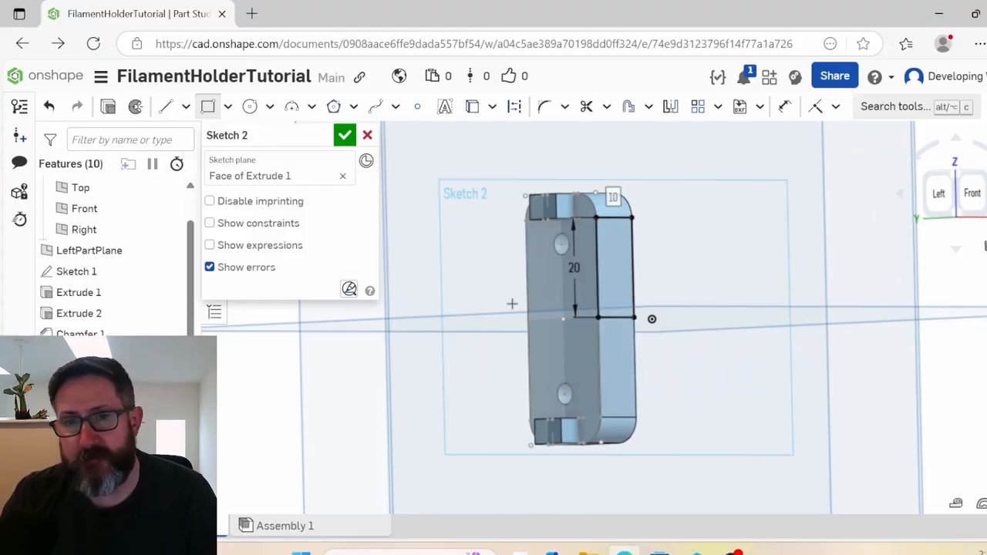
right_drag(508, 300, 465, 309)
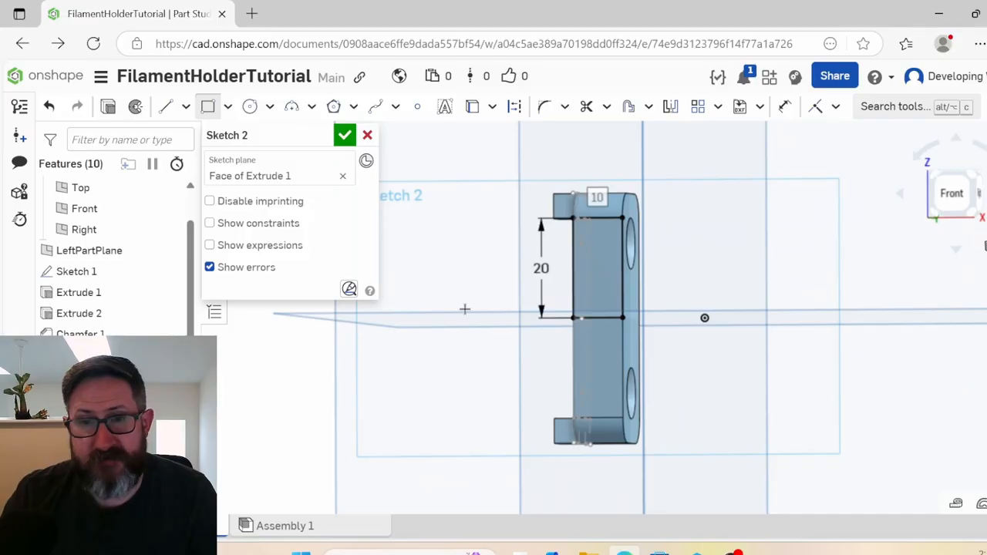
click(344, 137)
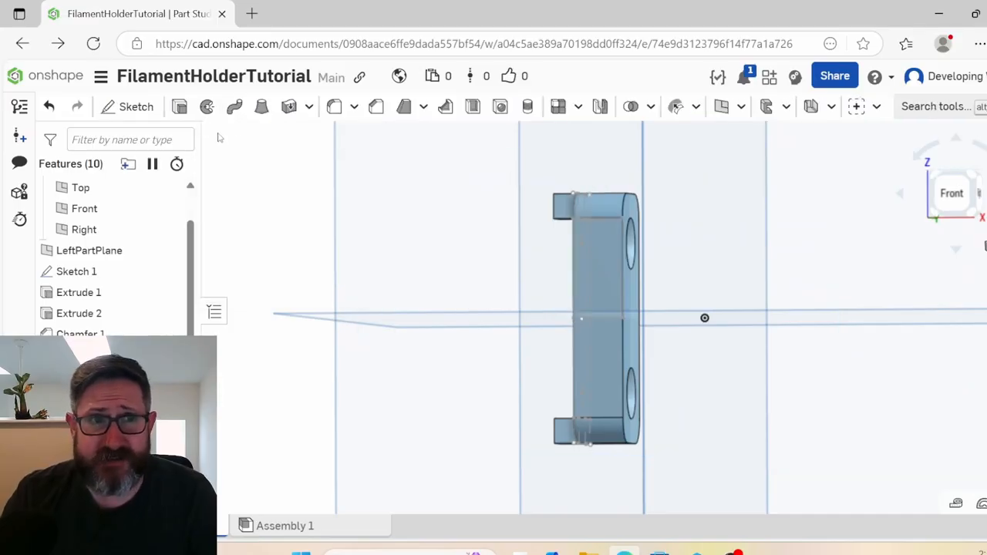
- Extrude the side-face rectangle outward 40 mm as a blind extrusion, adding it to the block as an arm
click(182, 108)
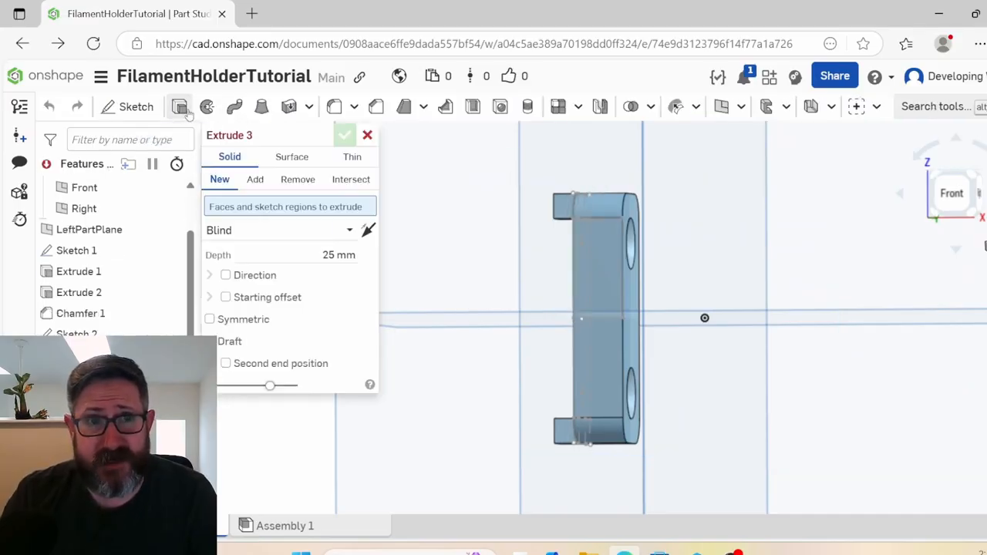
click(254, 179)
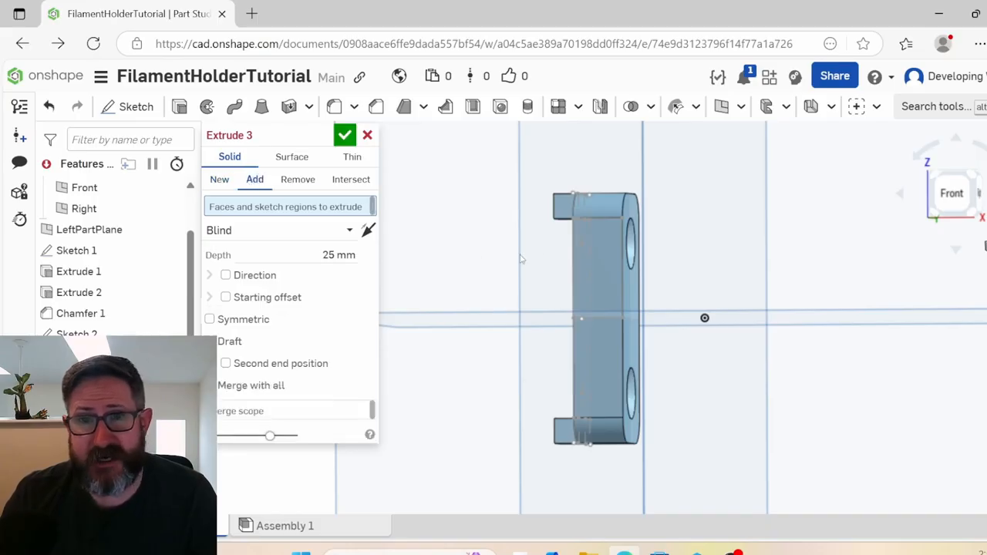
click(590, 253)
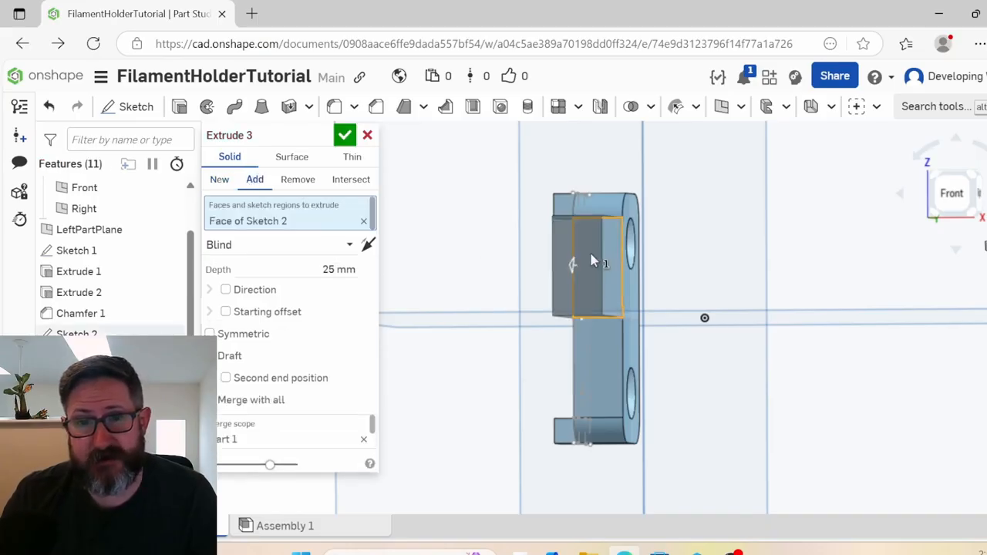
right_drag(590, 249, 692, 296)
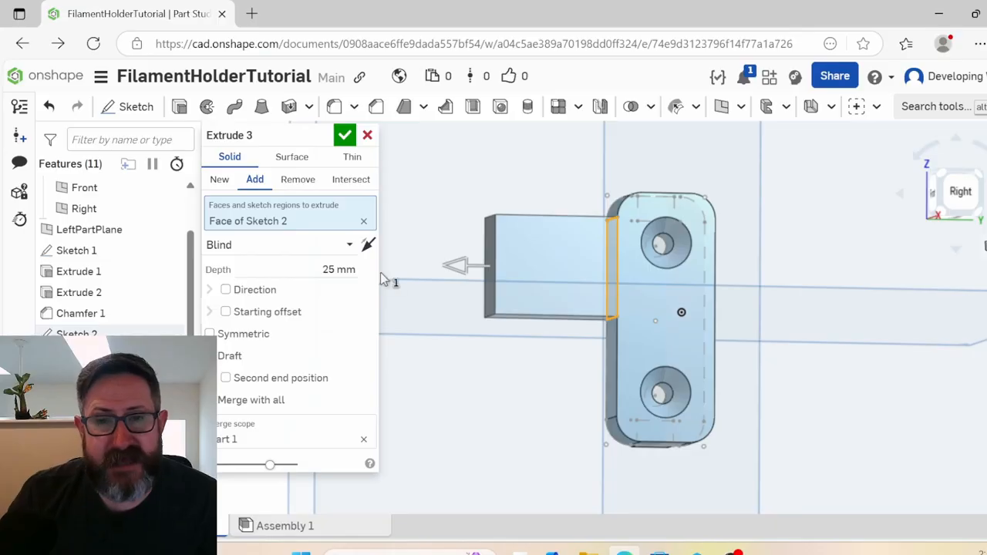
right_drag(569, 307, 615, 324)
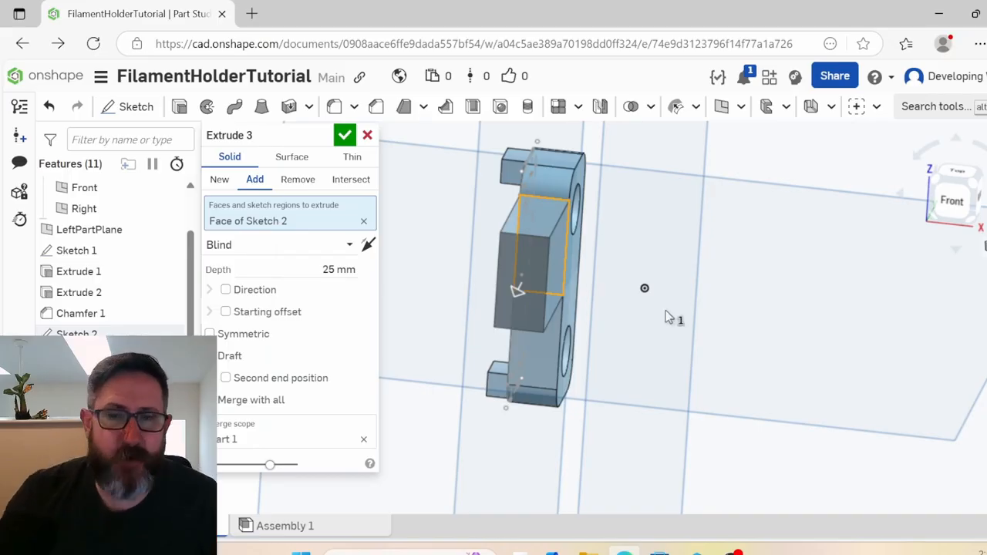
right_drag(658, 317, 547, 266)
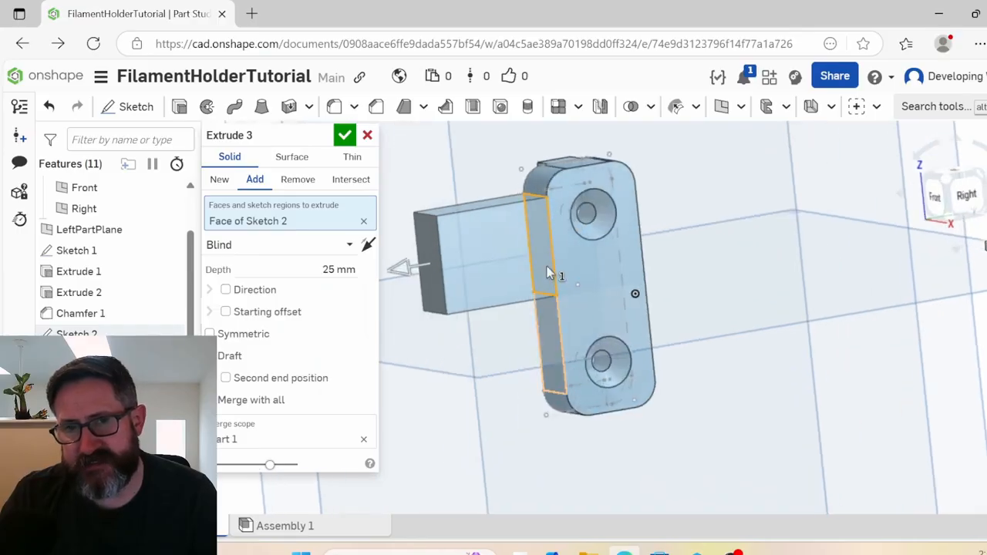
click(341, 270)
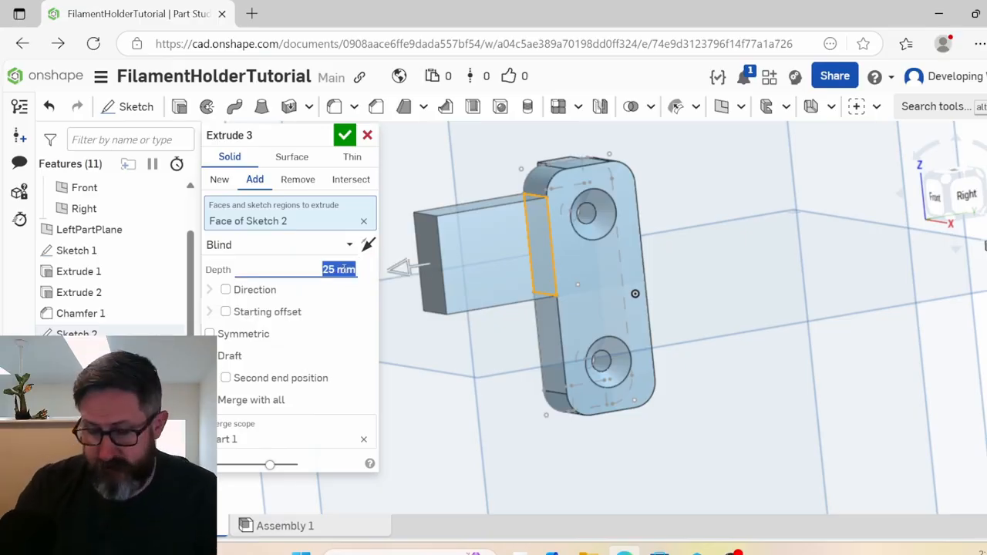
text(40)
key(Return)
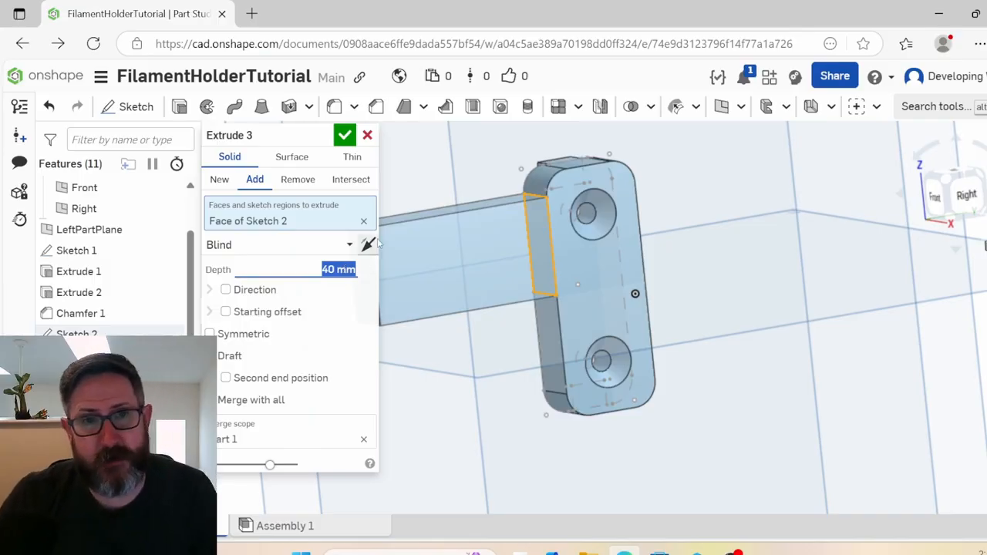
click(347, 136)
- Fillet the lower edge at the arm's free end with a 15 mm radius
mouse_move(467, 359)
right_down()
mouse_move(440, 356)
mouse_move(465, 354)
right_up()
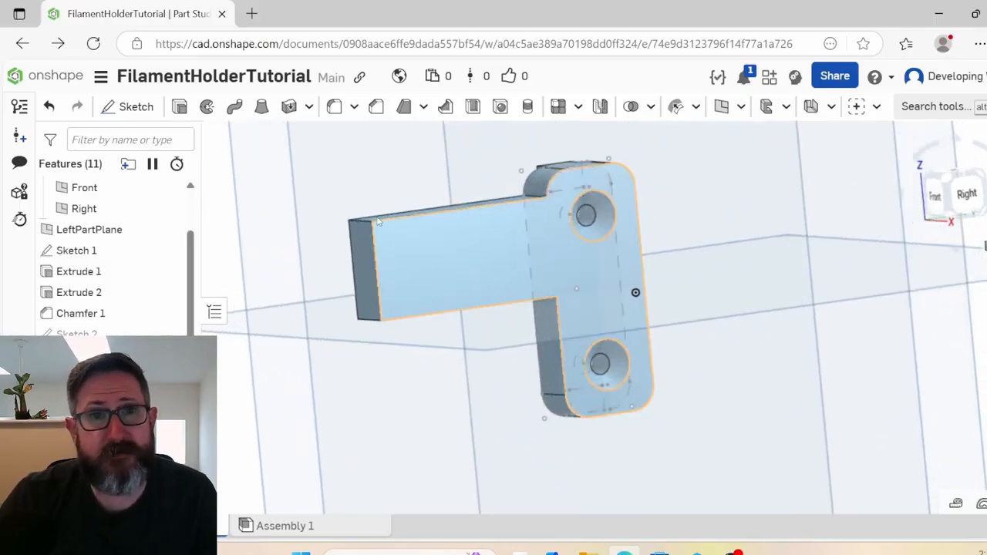
click(332, 107)
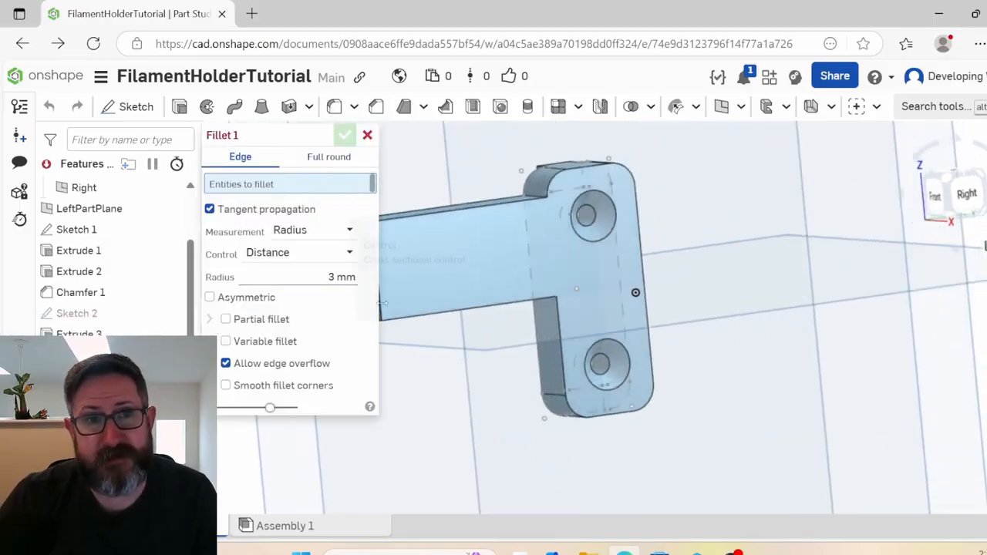
right_drag(434, 328, 316, 293)
click(485, 255)
click(325, 291)
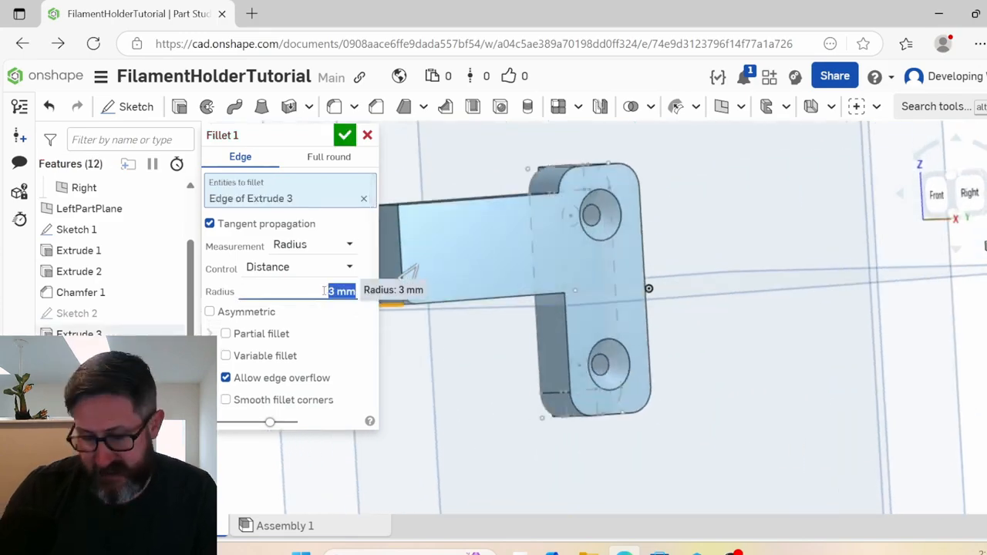
text(12)
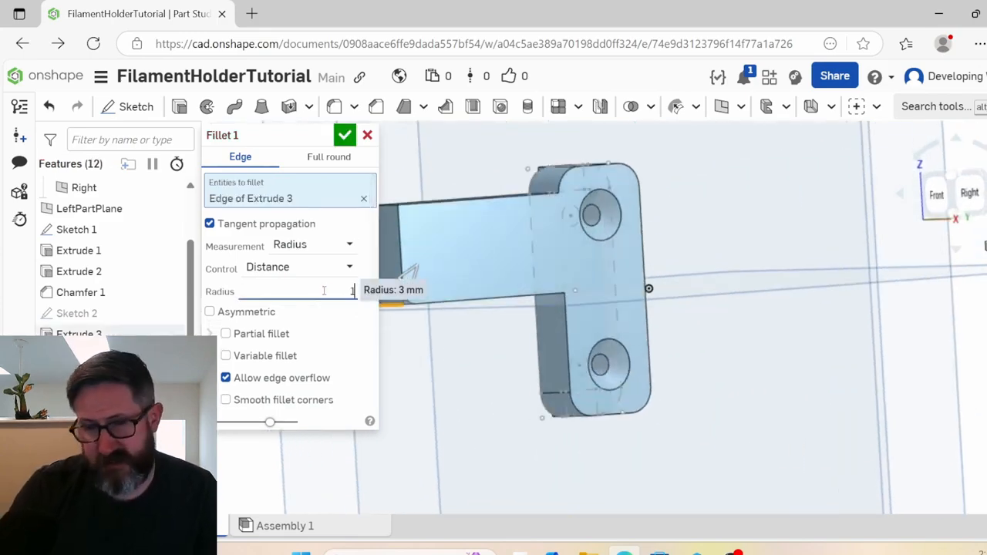
key(Return)
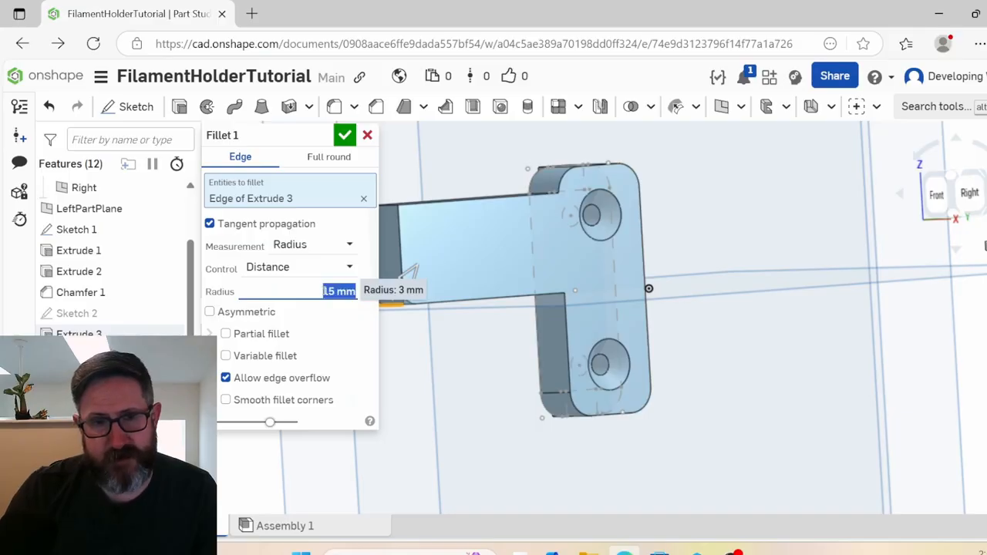
right_drag(397, 326, 503, 389)
middle_drag(503, 382, 597, 383)
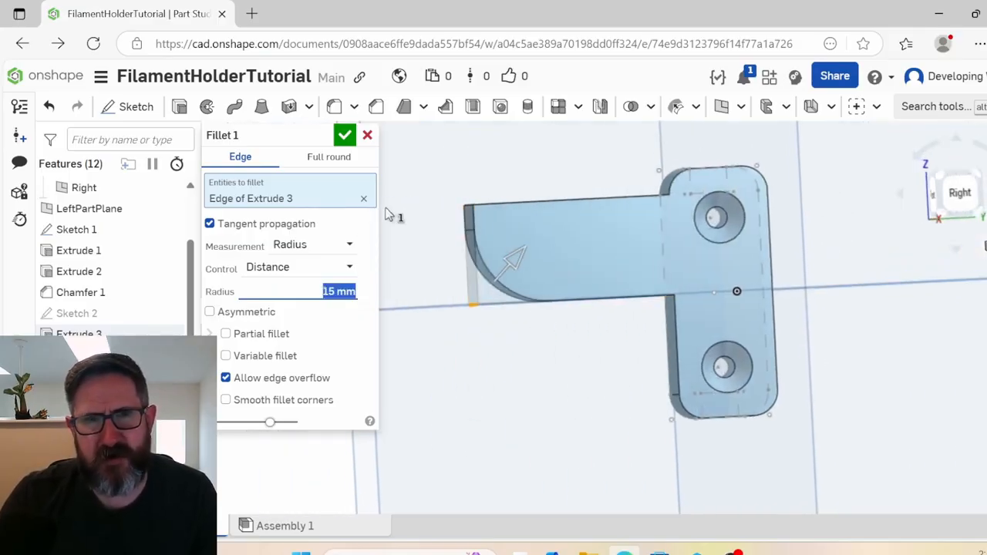
click(344, 136)
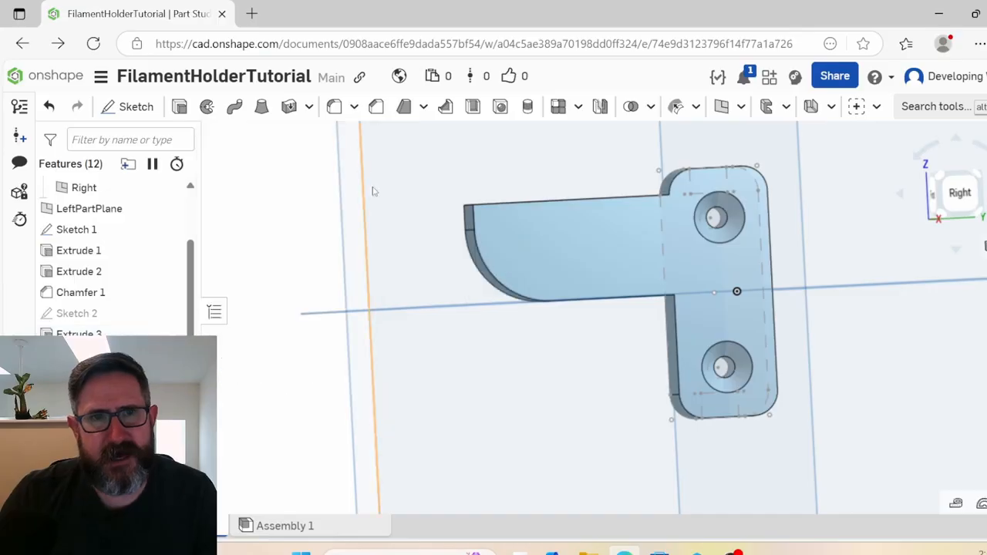
- Fillet both inner corner edges where the arm meets the block and the arm's upper free-end edge with a 3 mm radius
click(334, 111)
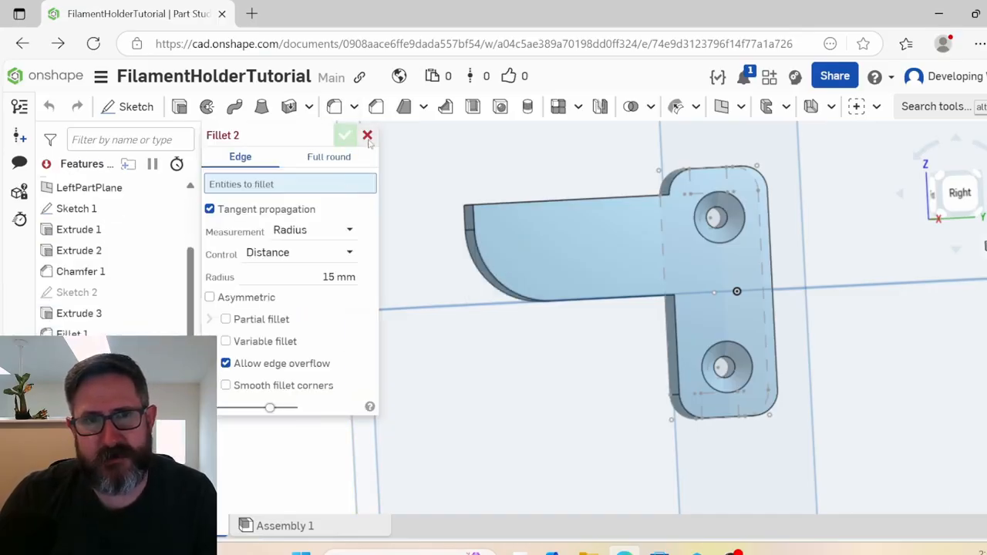
right_drag(417, 187, 446, 213)
click(327, 277)
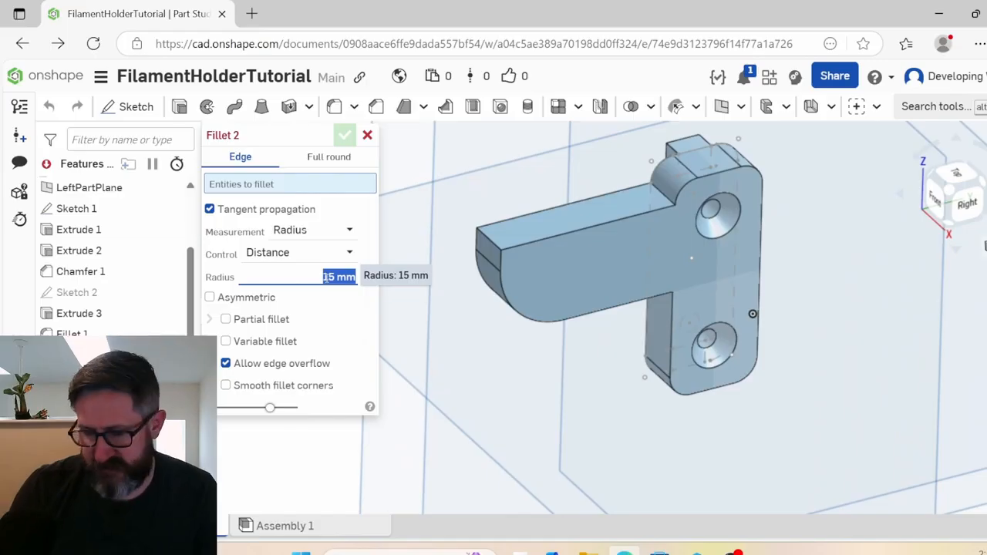
text(3)
click(669, 198)
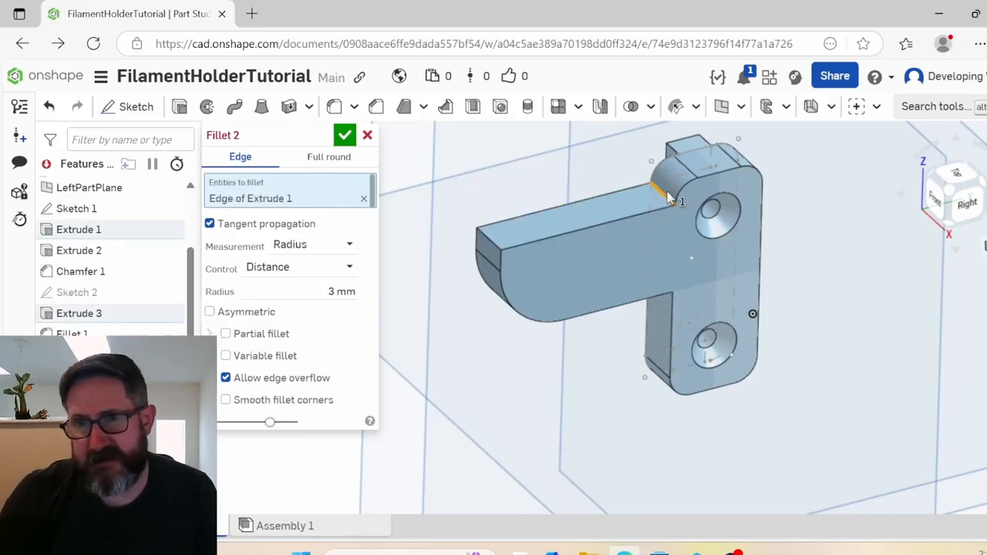
right_drag(698, 198, 663, 197)
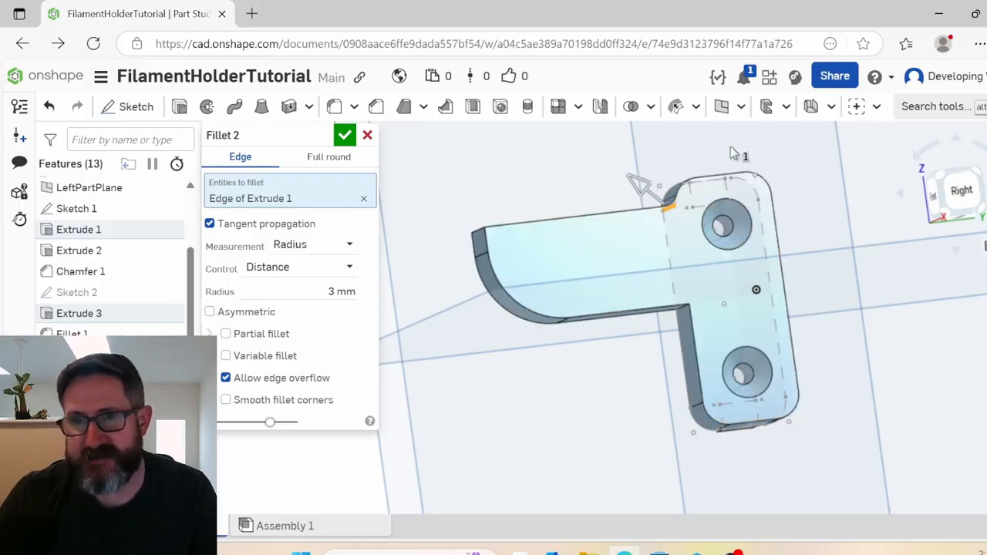
right_drag(544, 261, 636, 299)
click(681, 313)
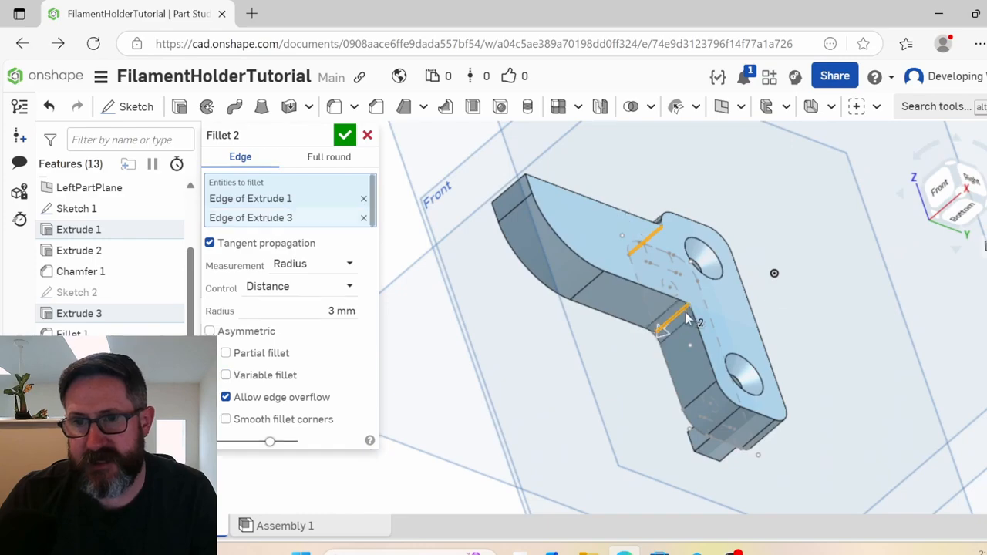
right_drag(809, 273, 778, 234)
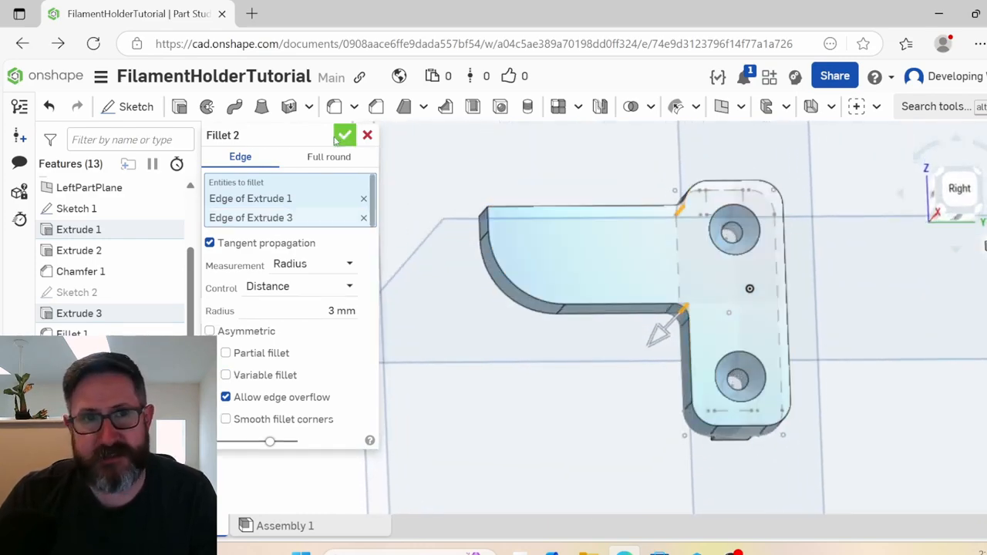
click(486, 218)
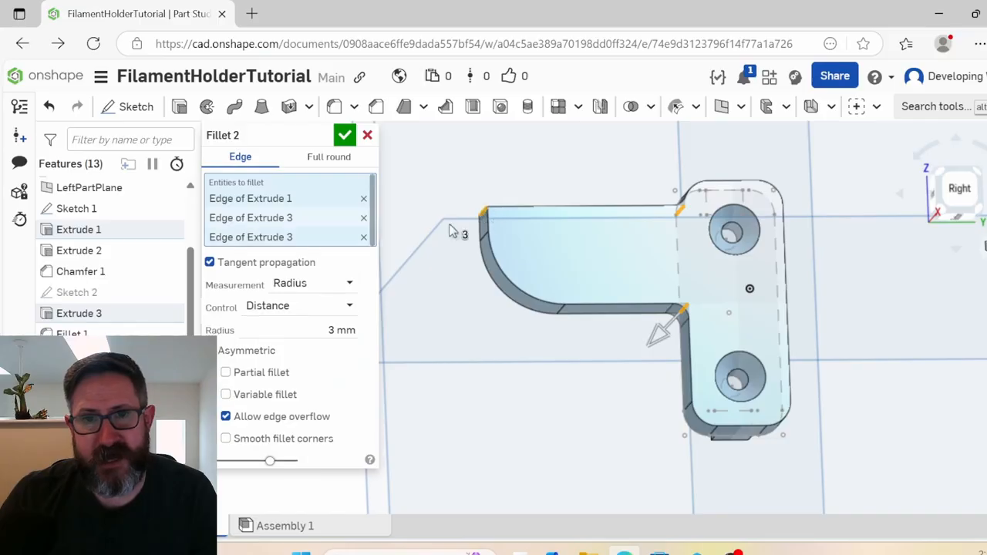
right_drag(486, 218, 452, 268)
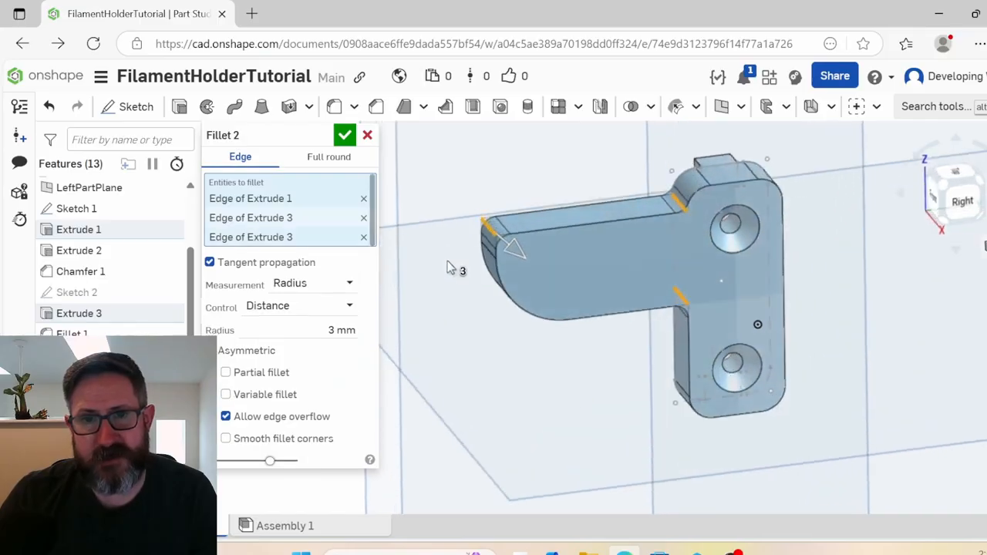
click(345, 135)
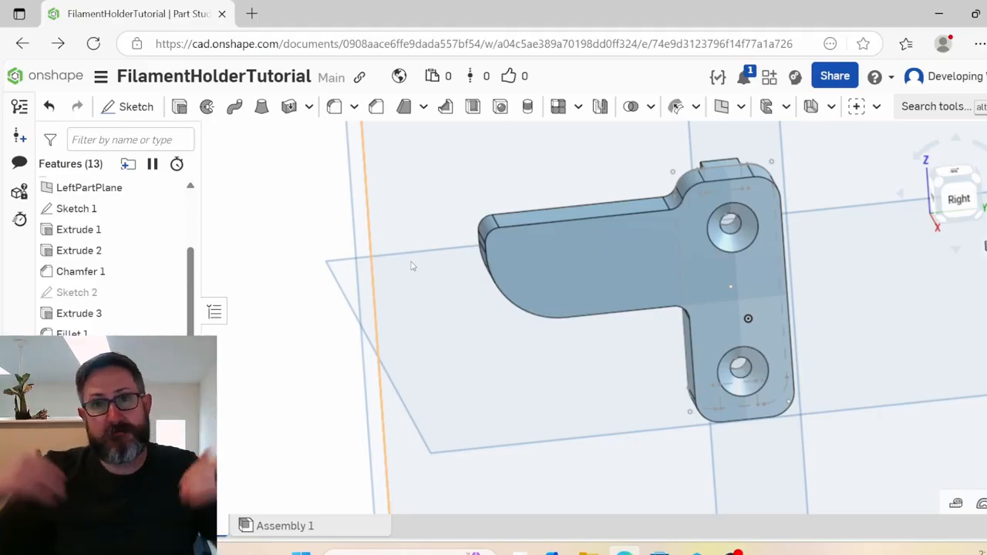
- Create a new sketch on the large flat face shared by the arm and block, seen from the Right view
click(959, 200)
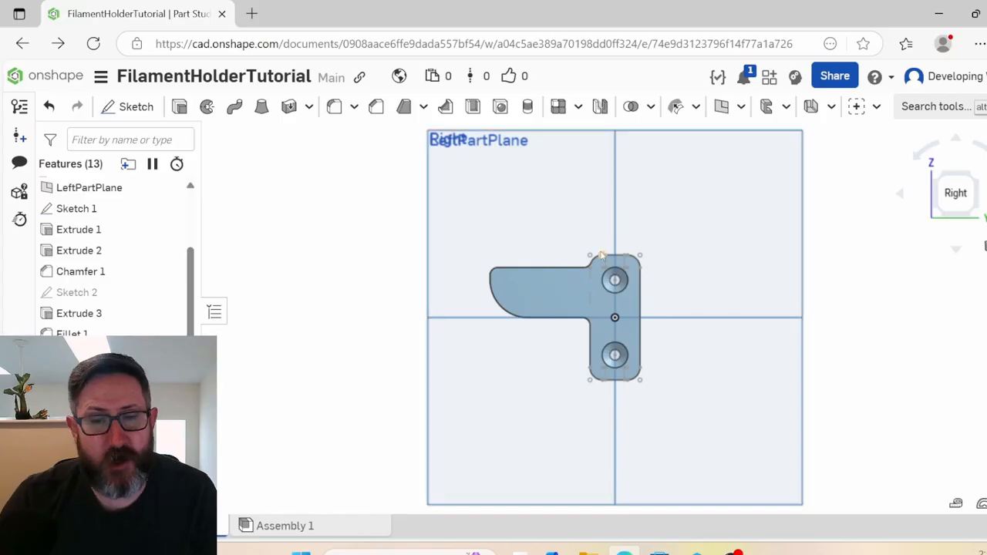
click(136, 107)
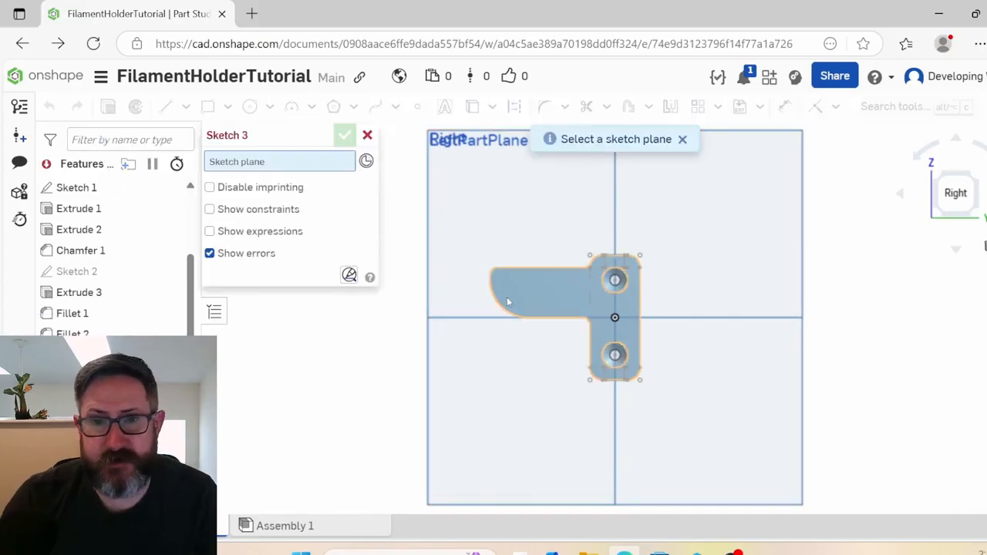
click(538, 294)
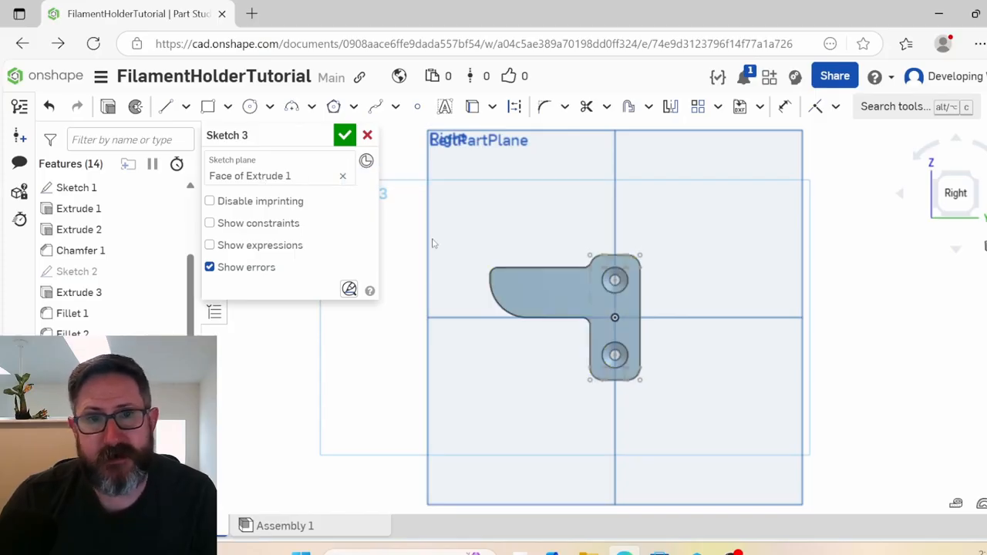
- Sketch a 14 mm diameter circle on the arm's flat face near its rounded free end
click(249, 107)
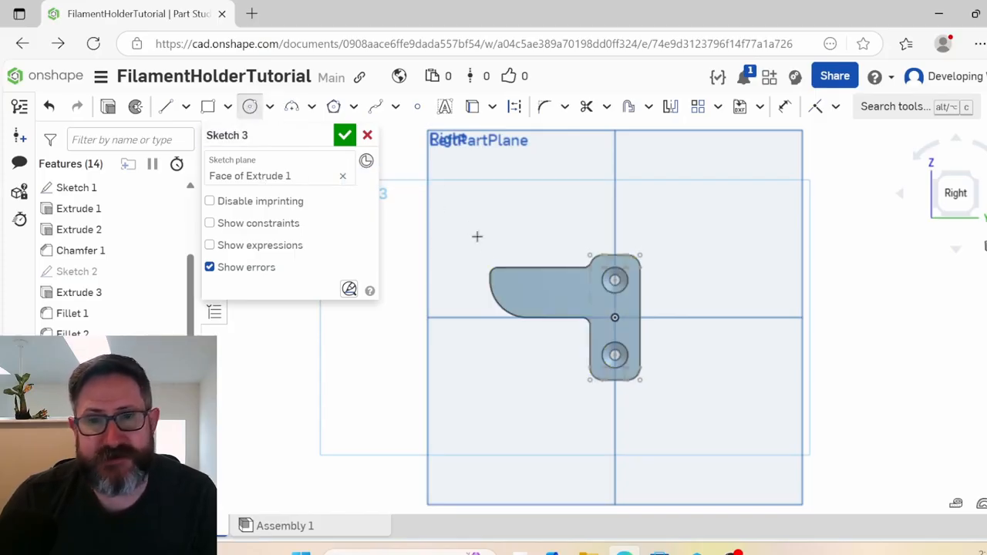
click(529, 290)
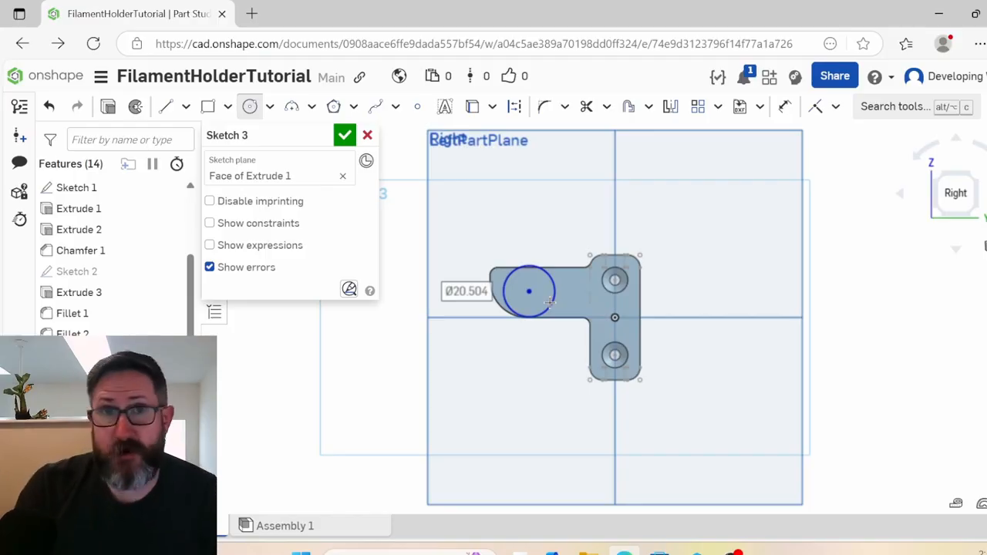
text(14)
key(Return)
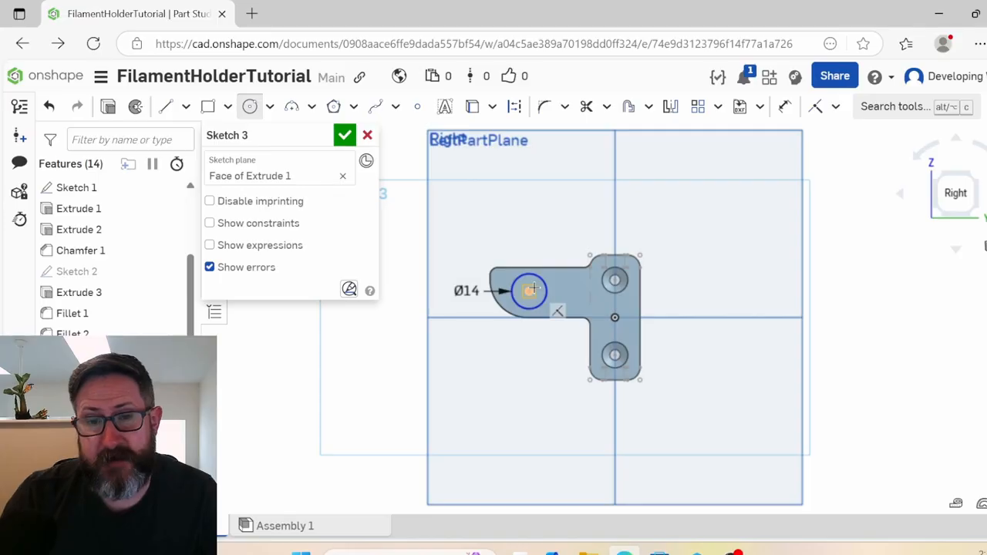
- Dimension the circle's center 4 mm below the arm's upper edge
key(d)
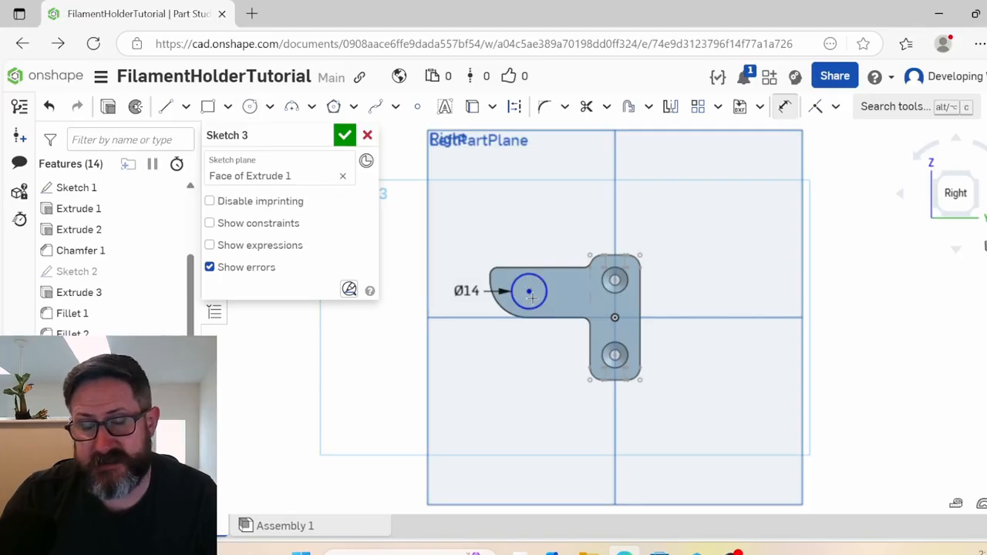
click(531, 291)
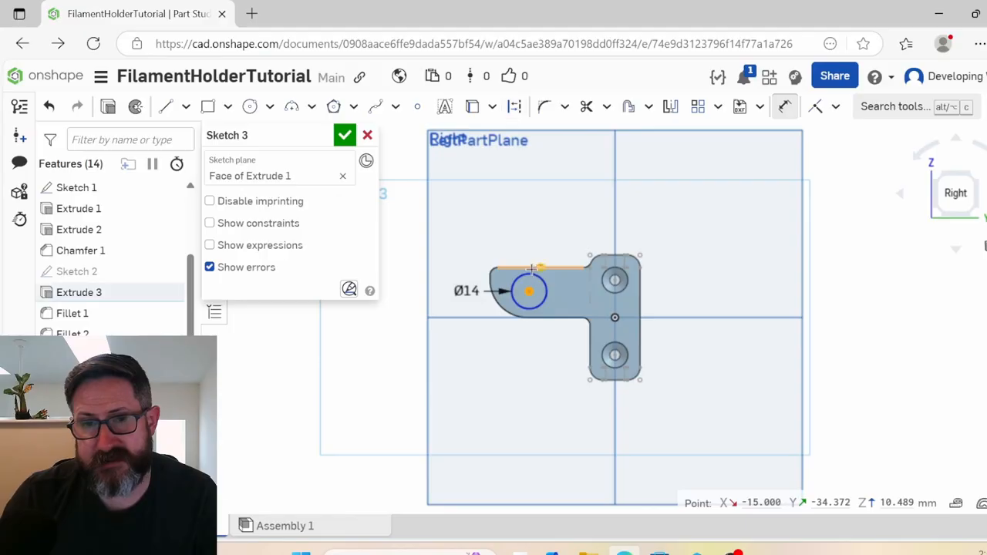
click(537, 268)
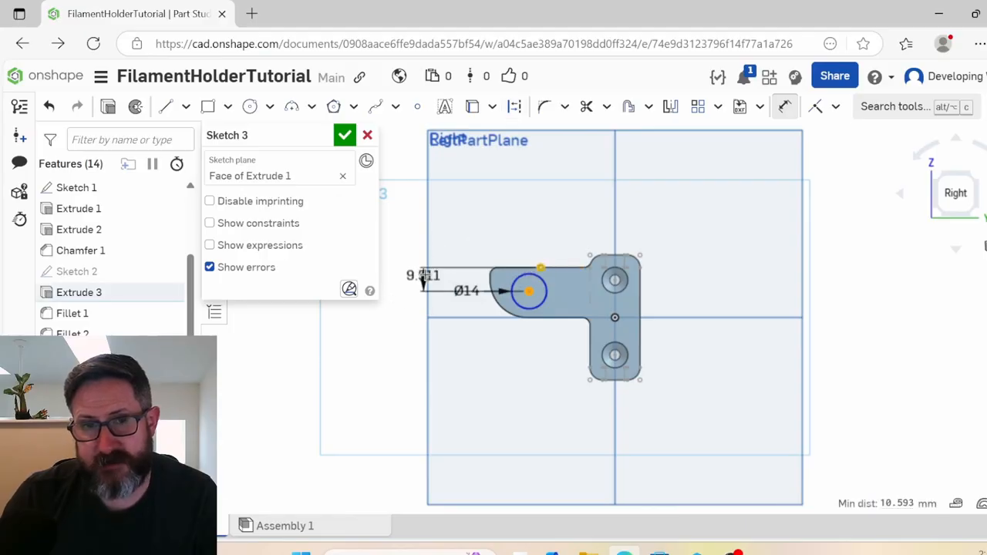
click(436, 284)
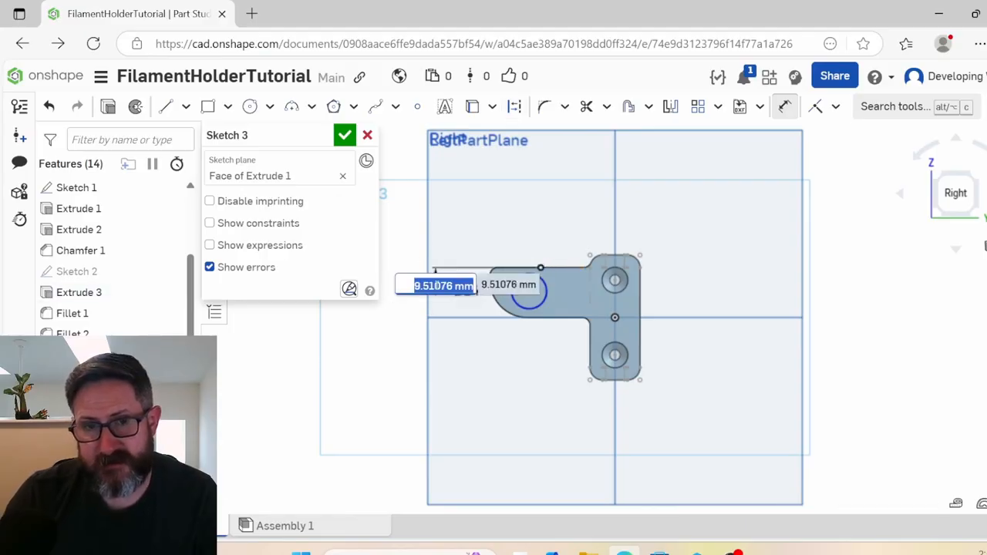
text(4)
key(Return)
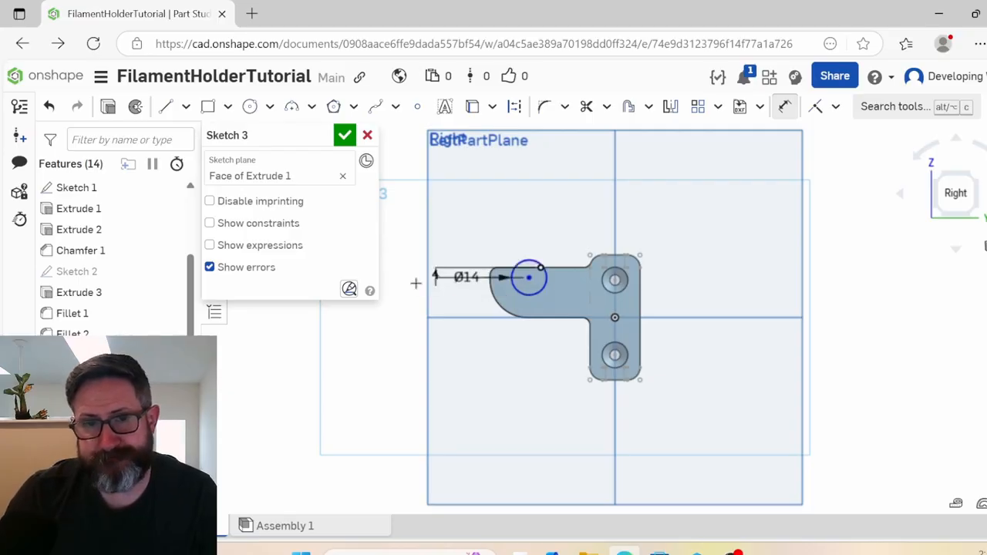
- Dimension the circle's center 25 mm horizontally from the block's arm-side edge and finish the sketch
click(530, 279)
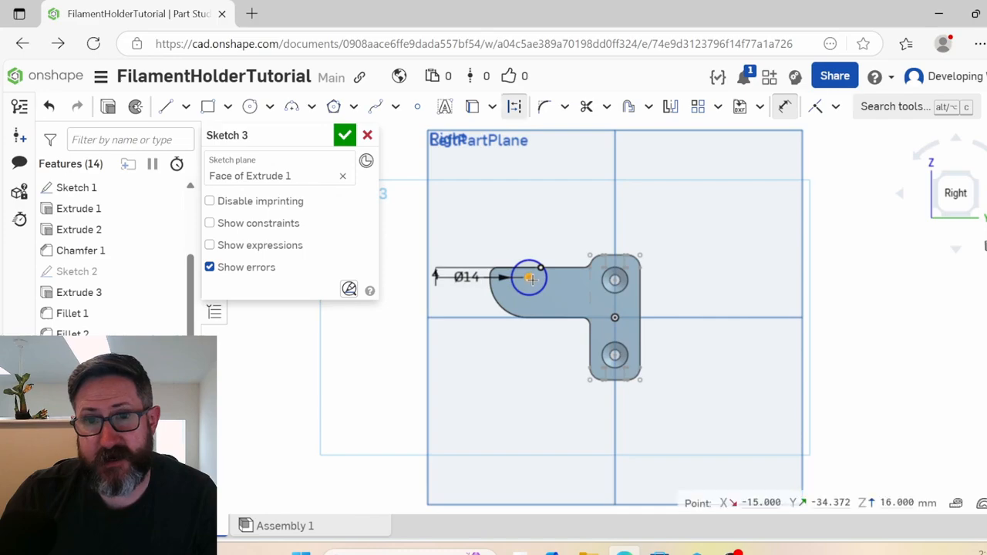
click(589, 268)
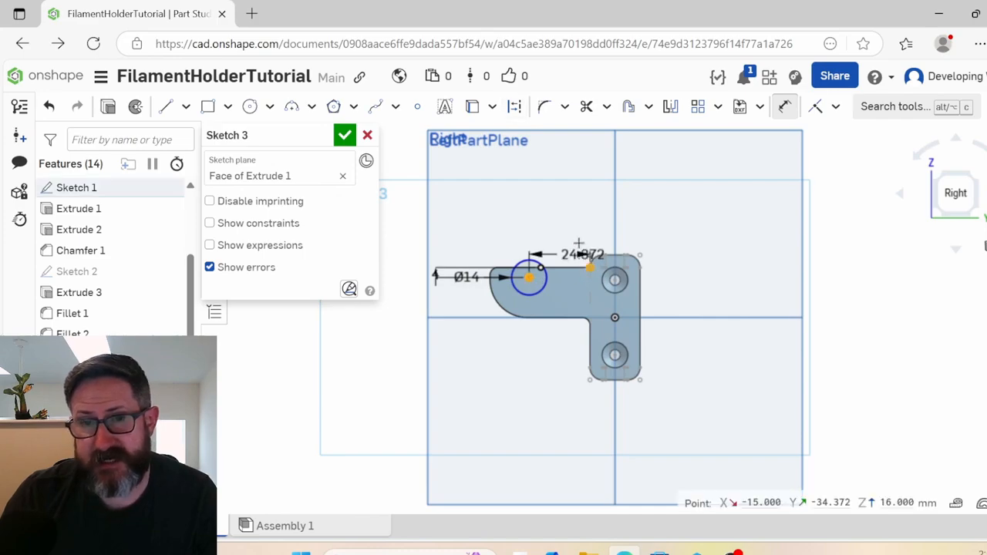
click(560, 216)
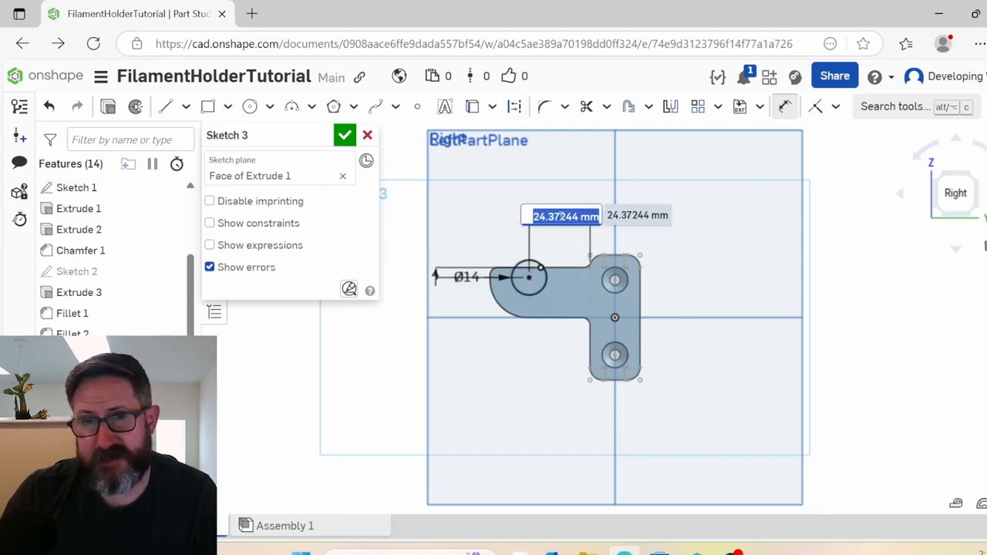
text(25)
key(Return)
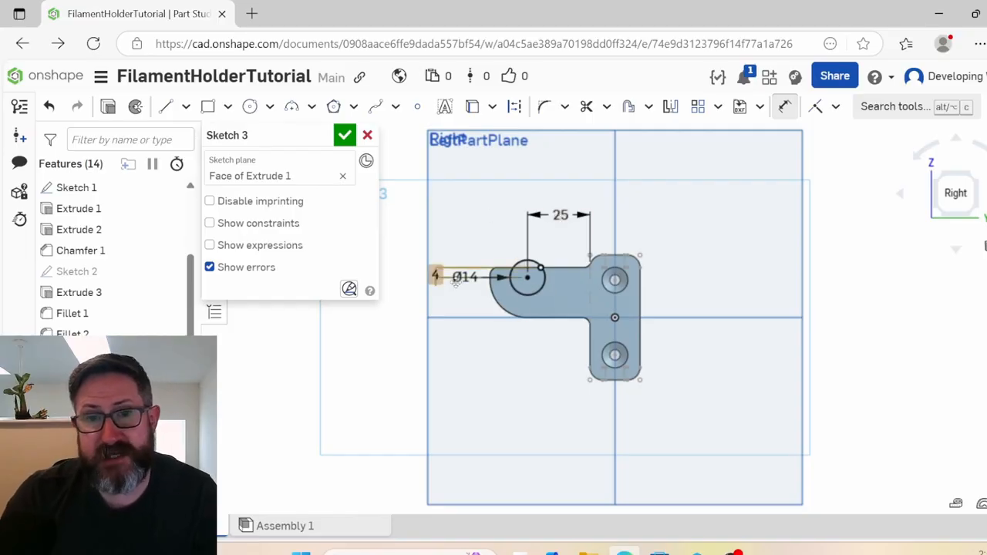
right_drag(500, 302, 503, 306)
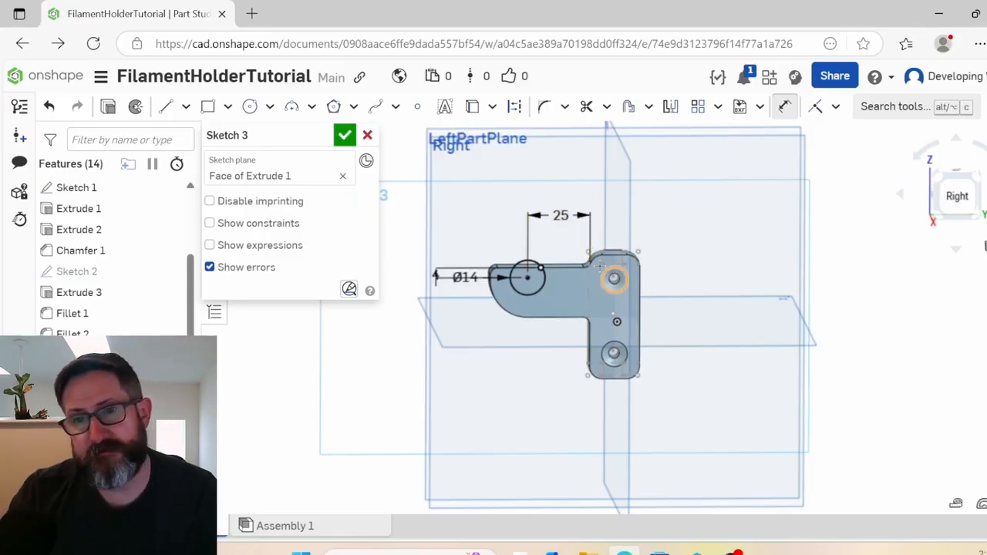
click(345, 136)
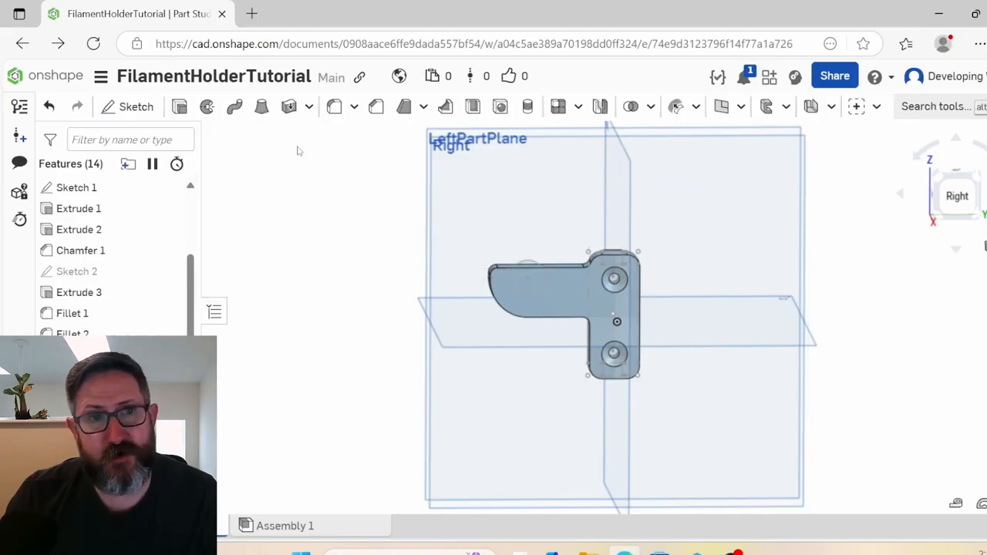
- Cut the 14 mm circle through all of the arm with a Remove extrusion, forming an open-topped hook
click(180, 107)
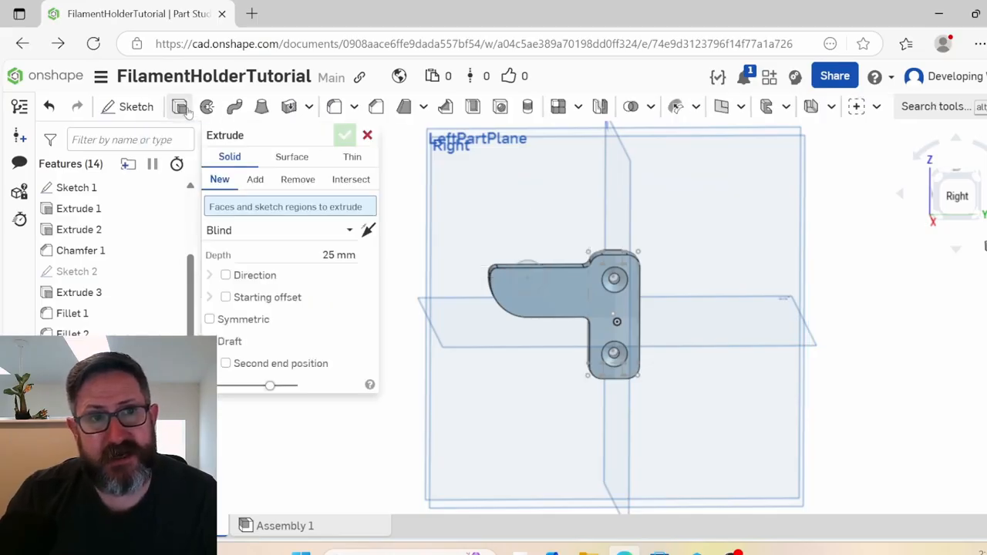
click(290, 179)
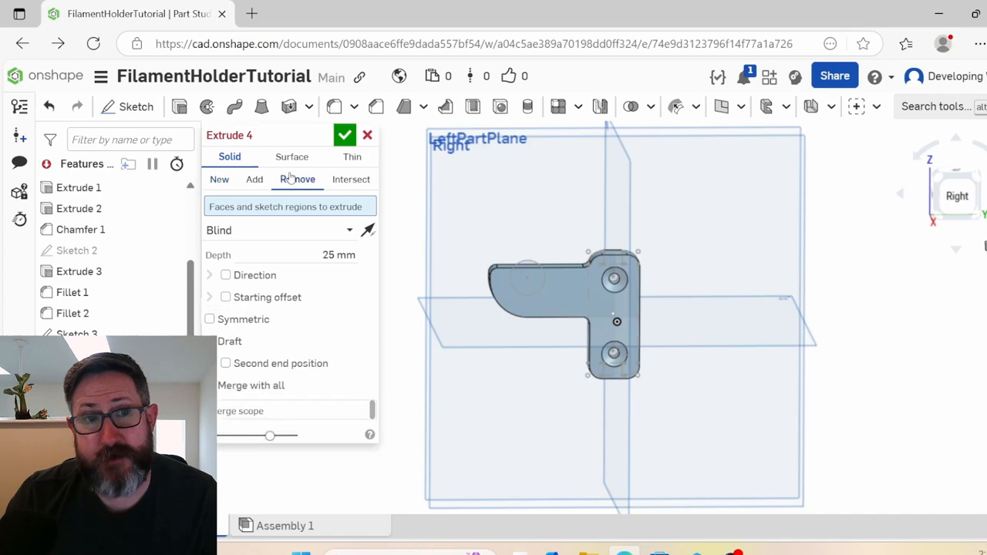
click(529, 283)
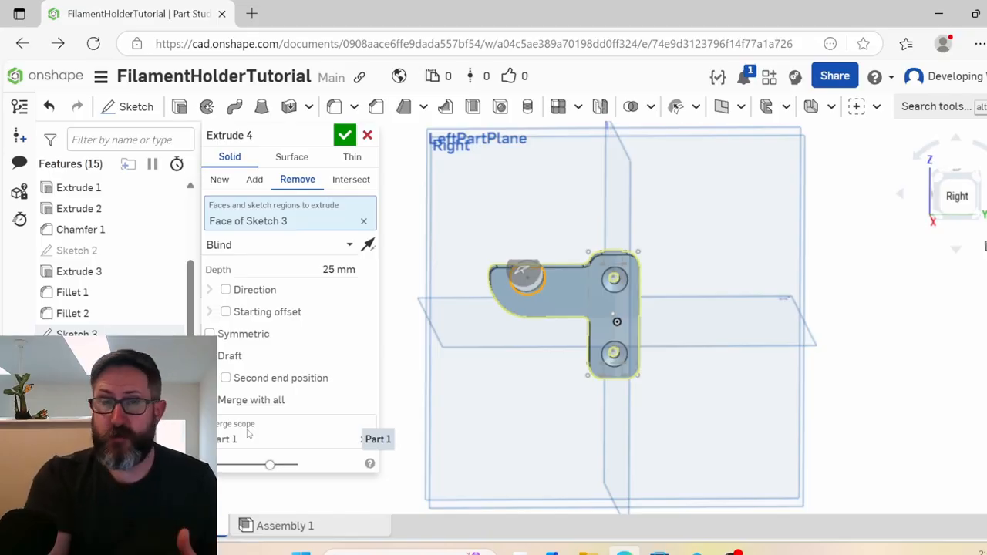
click(343, 245)
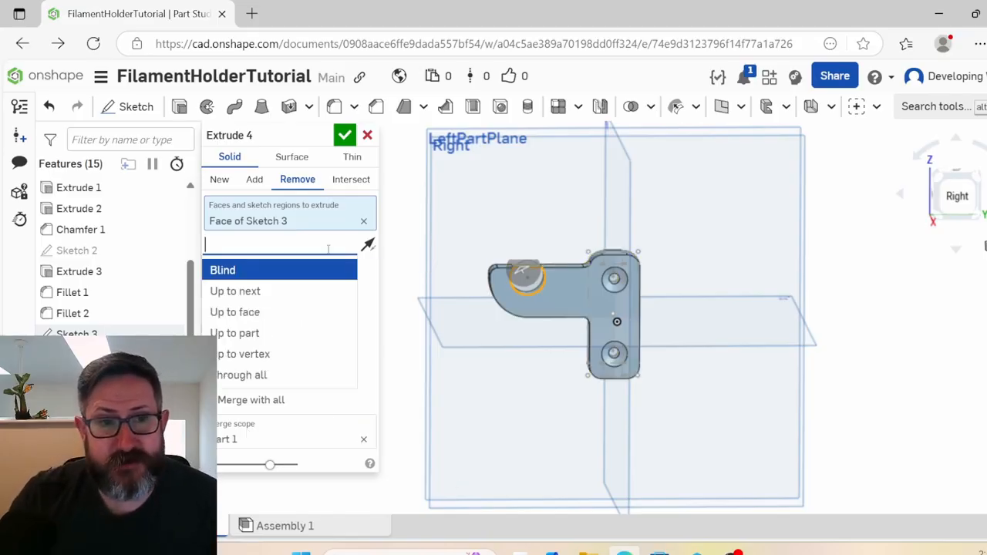
click(298, 375)
right_drag(440, 313, 497, 371)
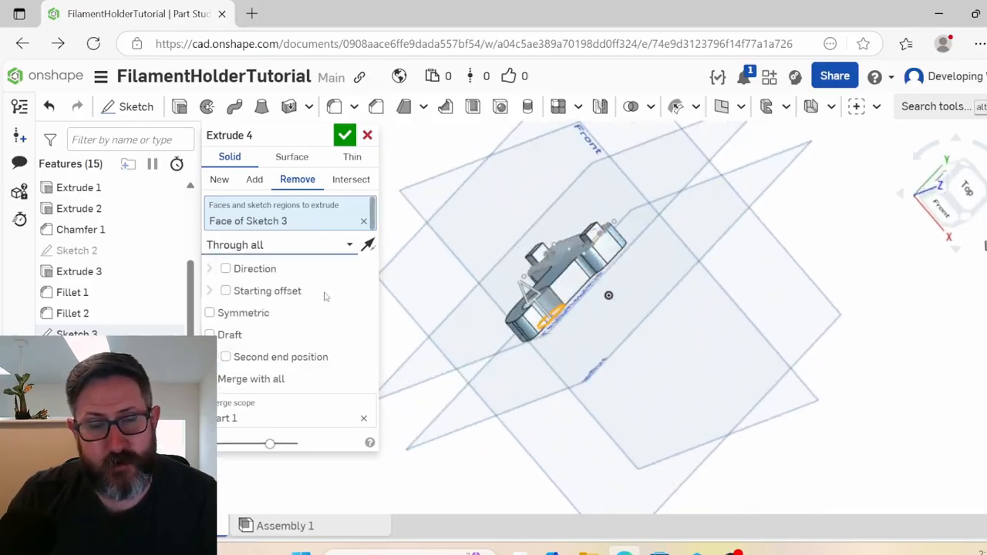
right_drag(452, 334, 474, 320)
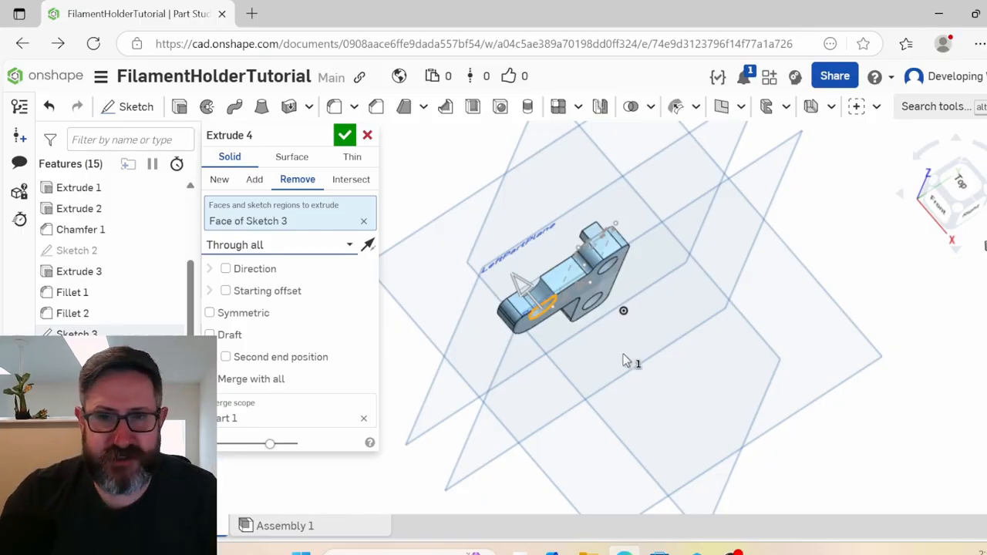
click(344, 136)
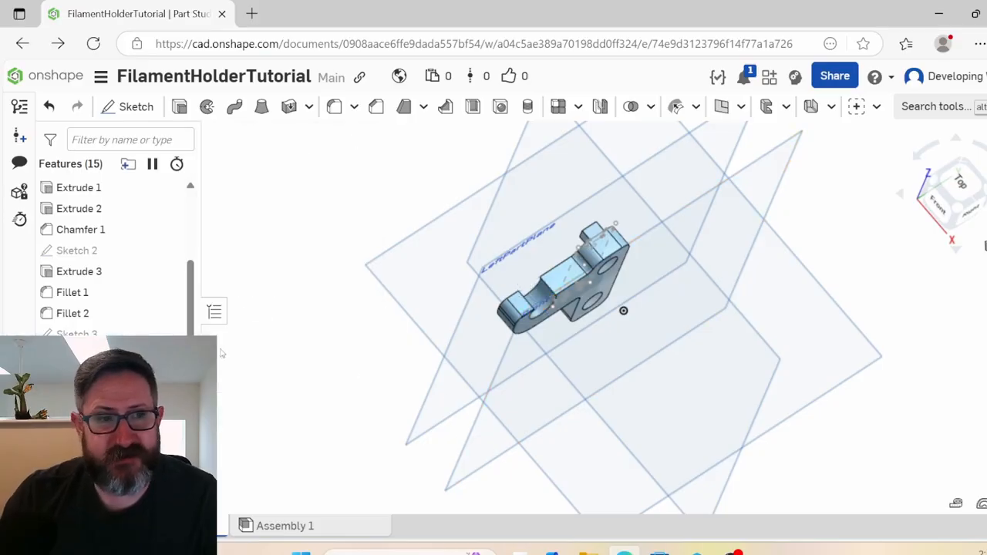
- Inspect Fillet 2 in its position before the circular cut and reorder it to follow Extrude 4 in the feature history
right_drag(647, 392, 610, 354)
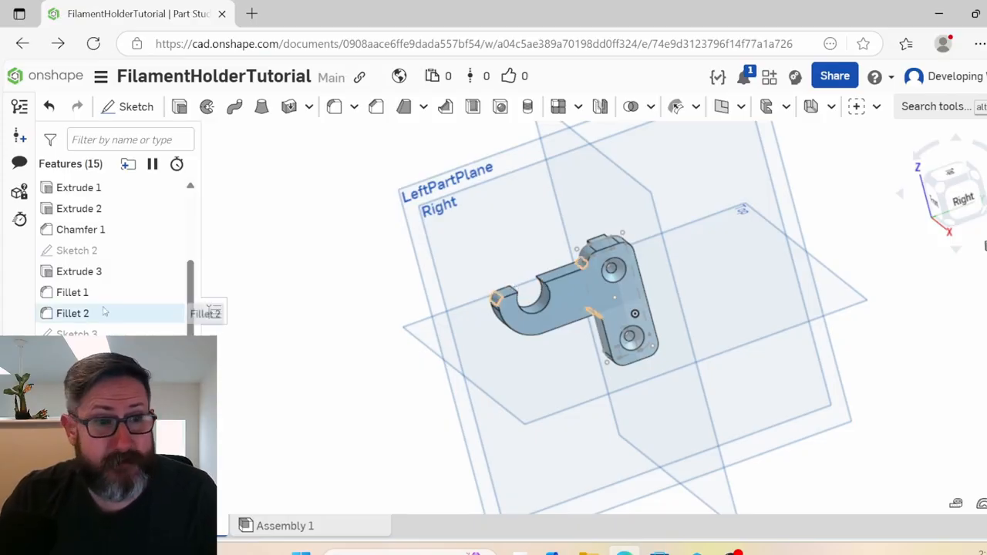
drag(95, 322, 95, 378)
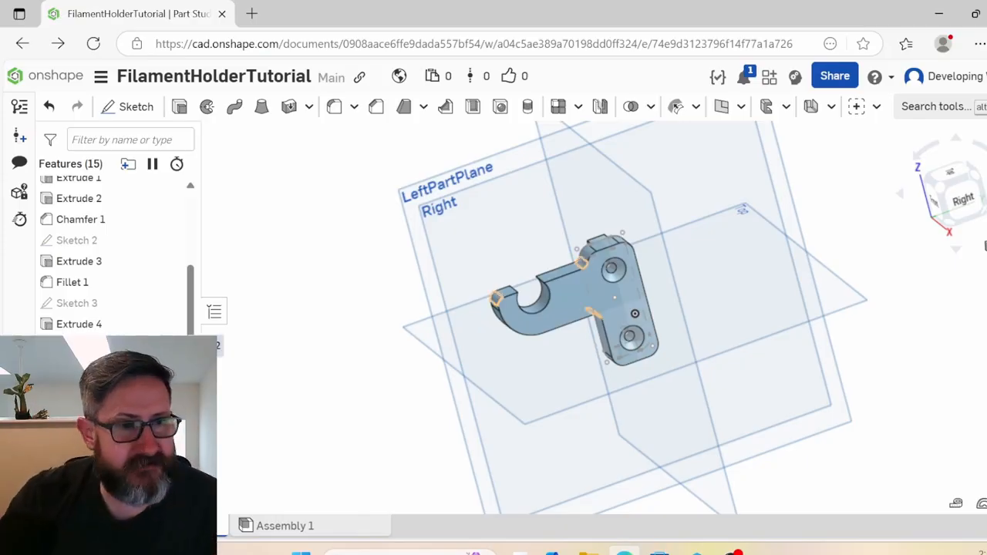
drag(169, 344, 85, 306)
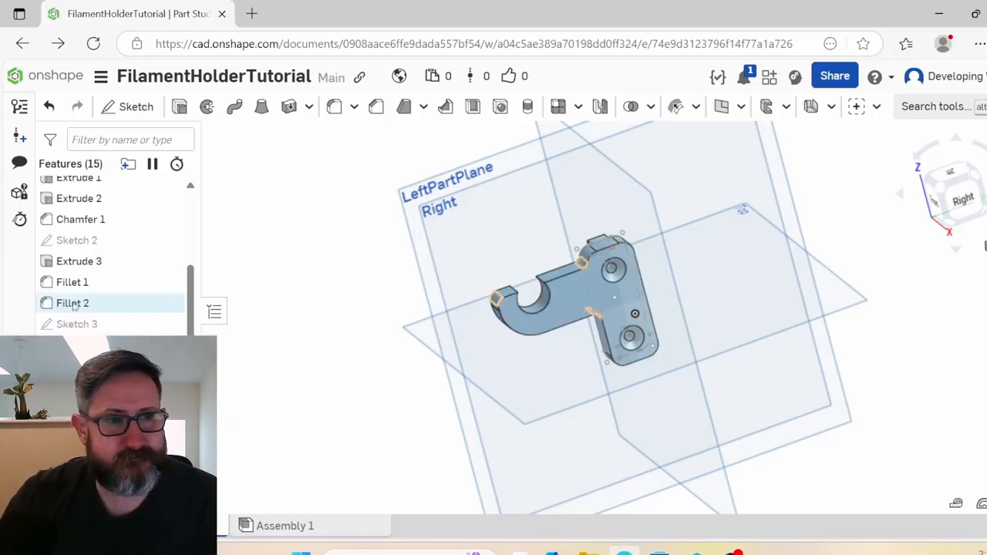
double_click(163, 303)
right_drag(563, 315, 561, 332)
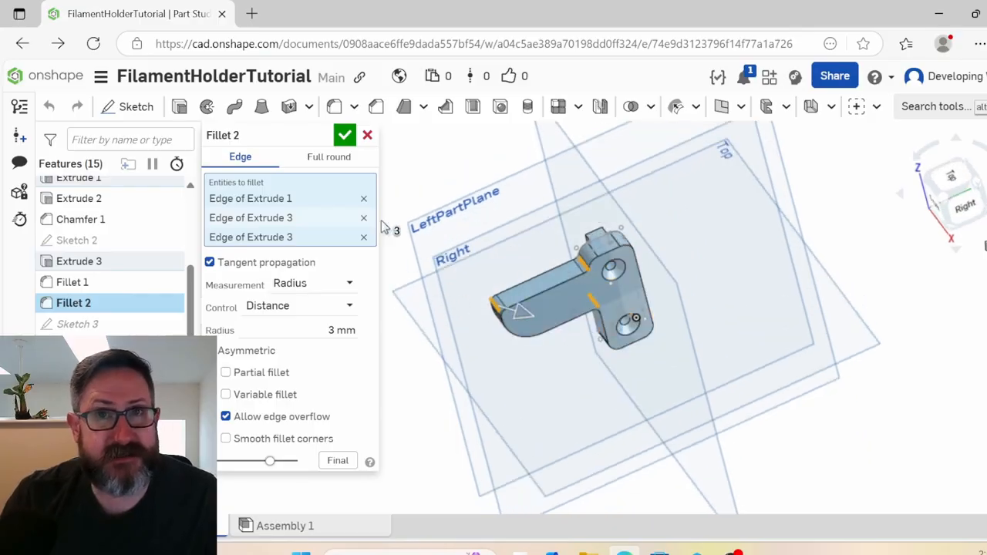
click(368, 135)
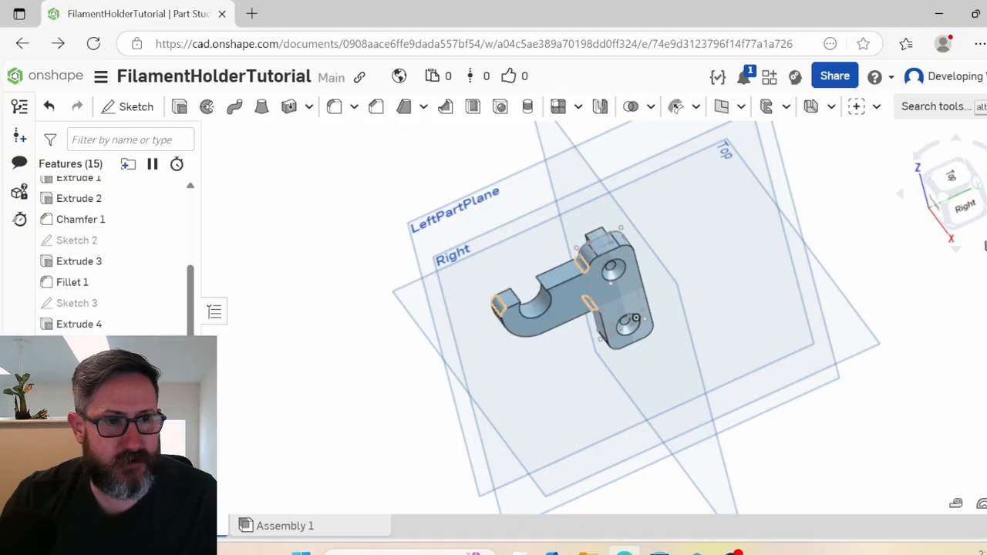
- Edit Fillet 2 to include both upper edges of the circular cutout at the 3 mm radius
key(shift+f)
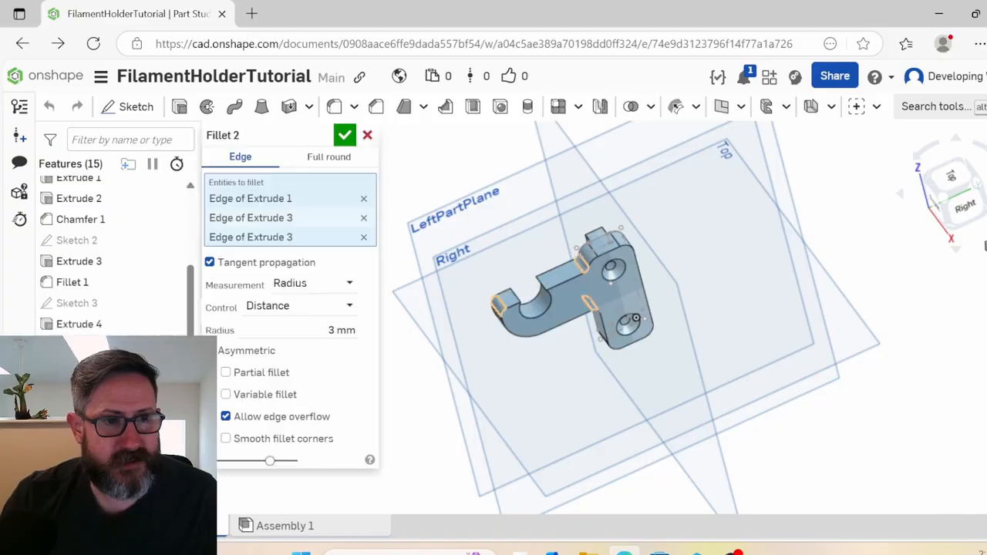
right_drag(551, 333, 509, 317)
click(512, 293)
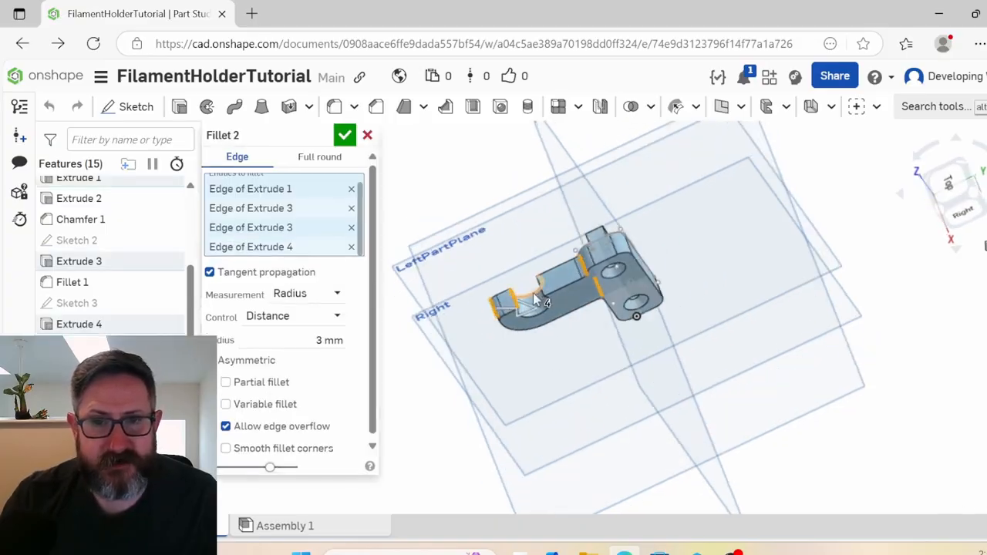
click(543, 284)
right_drag(554, 358, 521, 312)
click(345, 135)
- Examine the filleted hook, mounting holes and end tabs from the Right view and several angled views
click(953, 193)
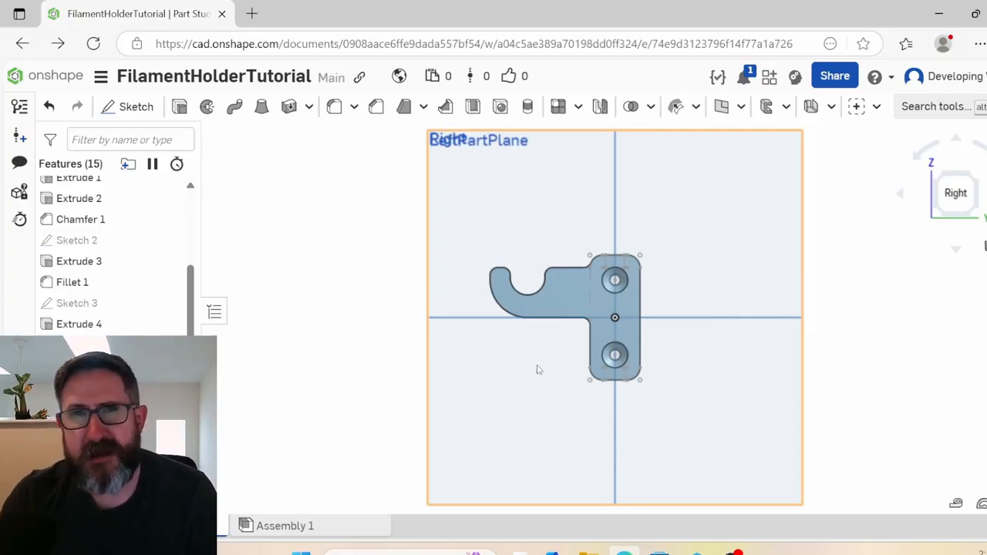
key(shift+7)
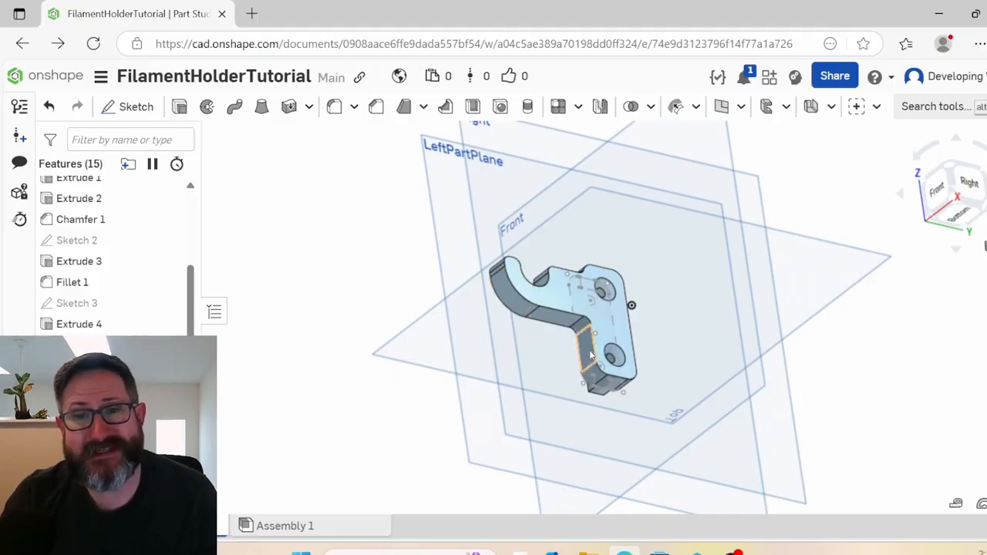
click(970, 185)
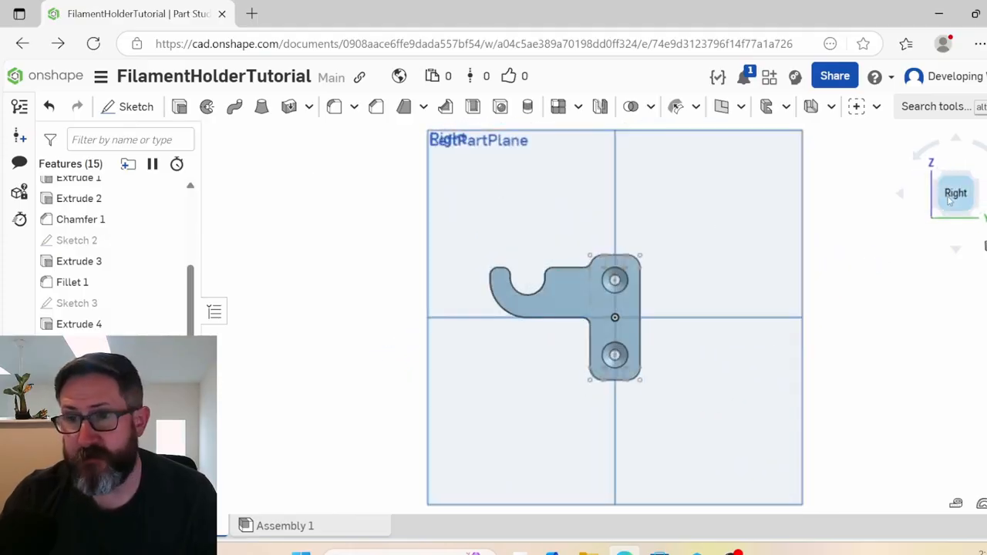
right_drag(380, 316, 483, 273)
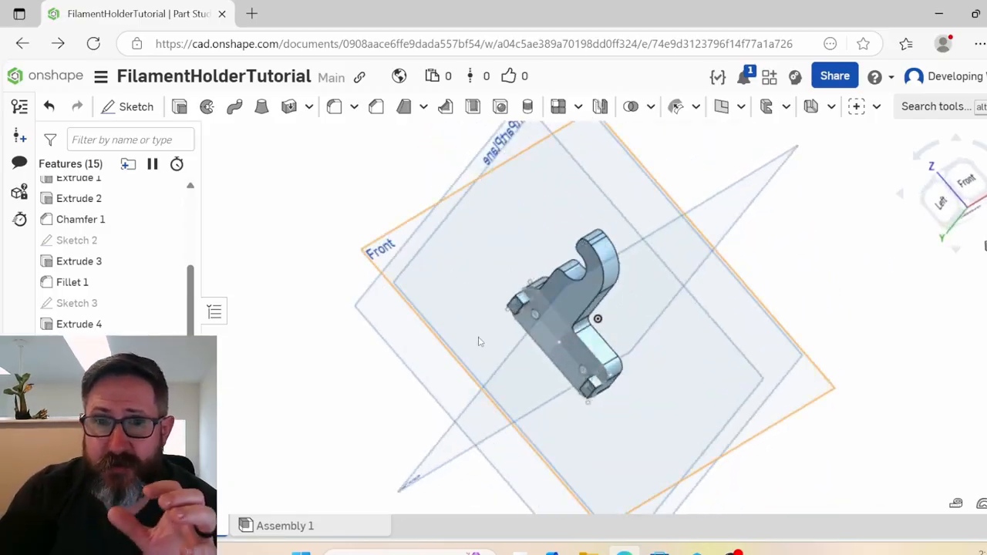
right_drag(517, 375, 512, 381)
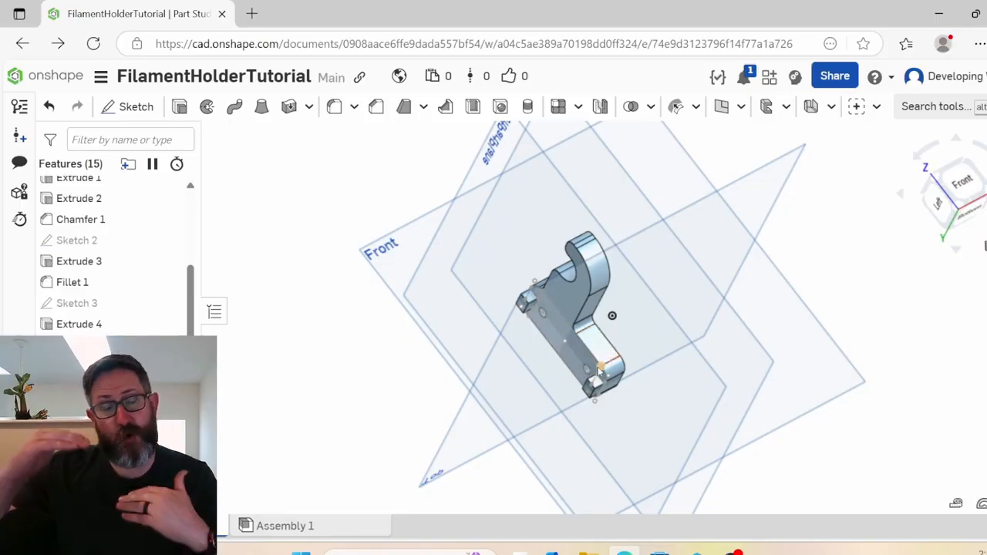
right_drag(700, 356, 627, 363)
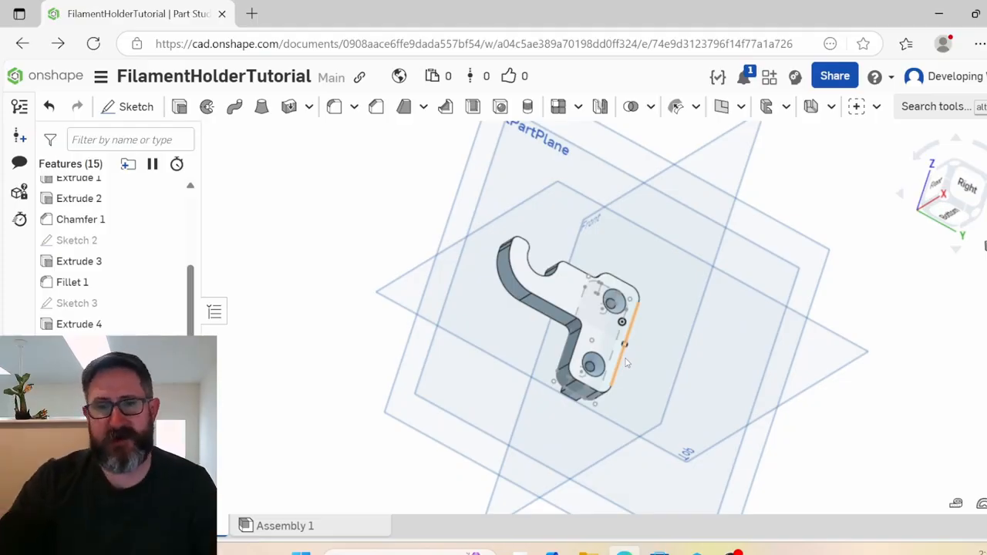
right_drag(627, 353, 600, 329)
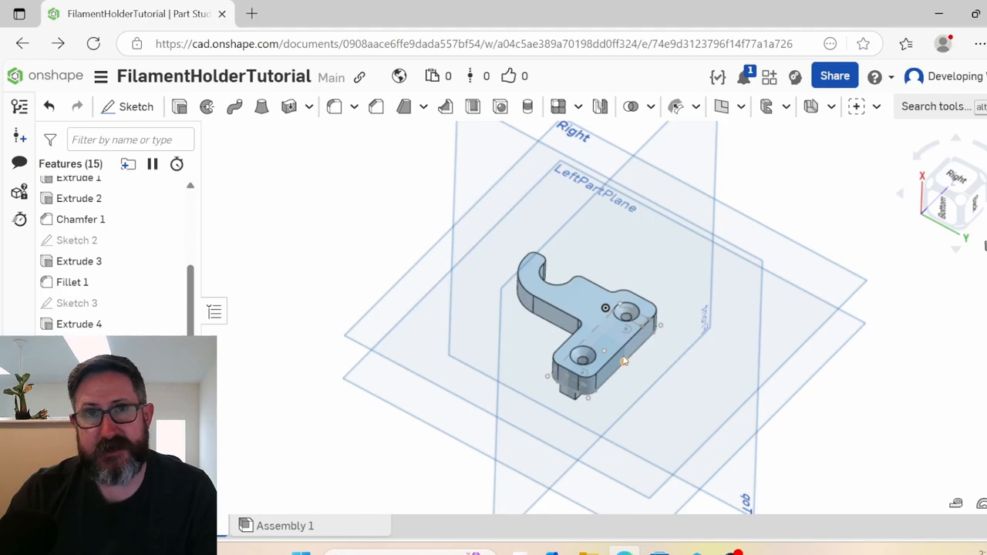
- Start a sketch on the flat face of the holder with the countersunk holes and view it from the Right
right_drag(625, 361, 588, 396)
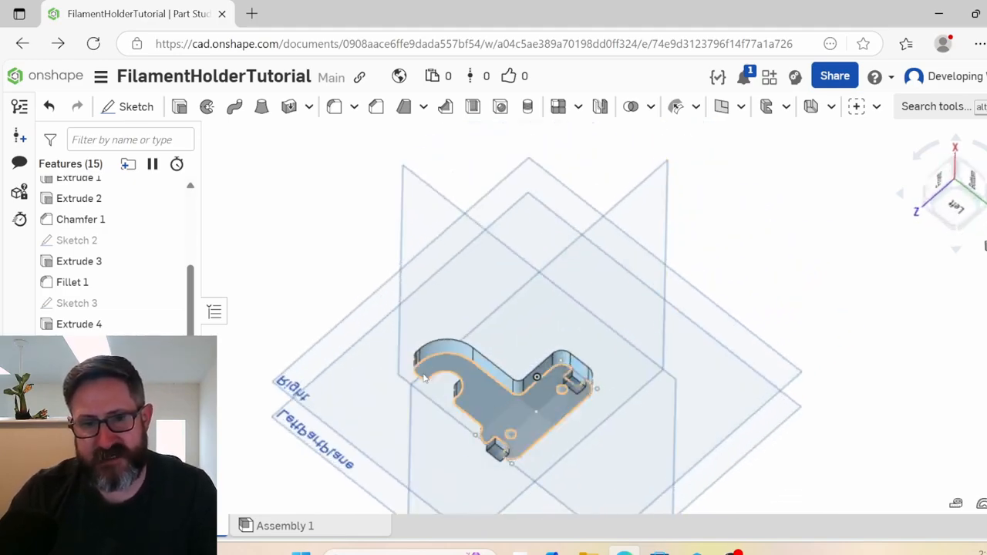
right_drag(690, 371, 640, 362)
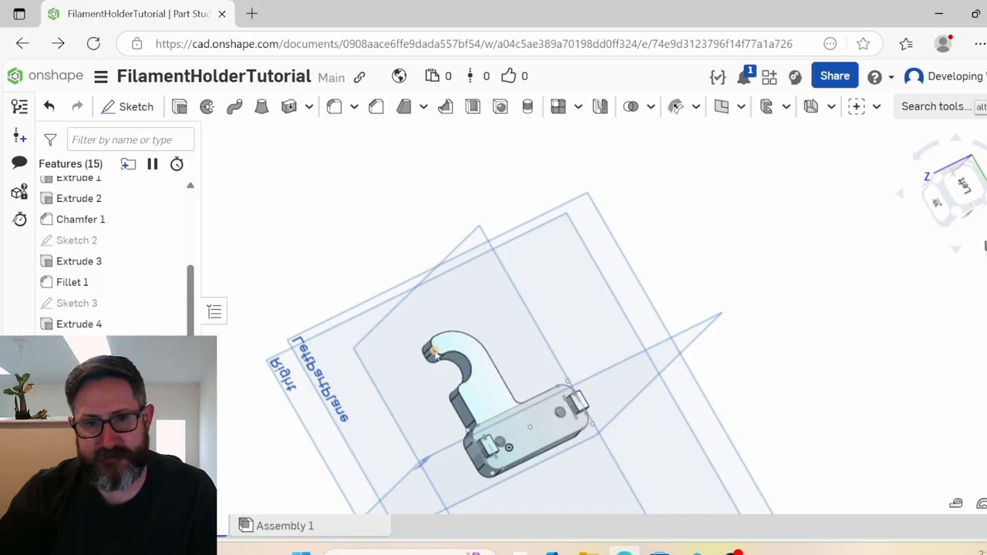
right_drag(602, 337, 486, 390)
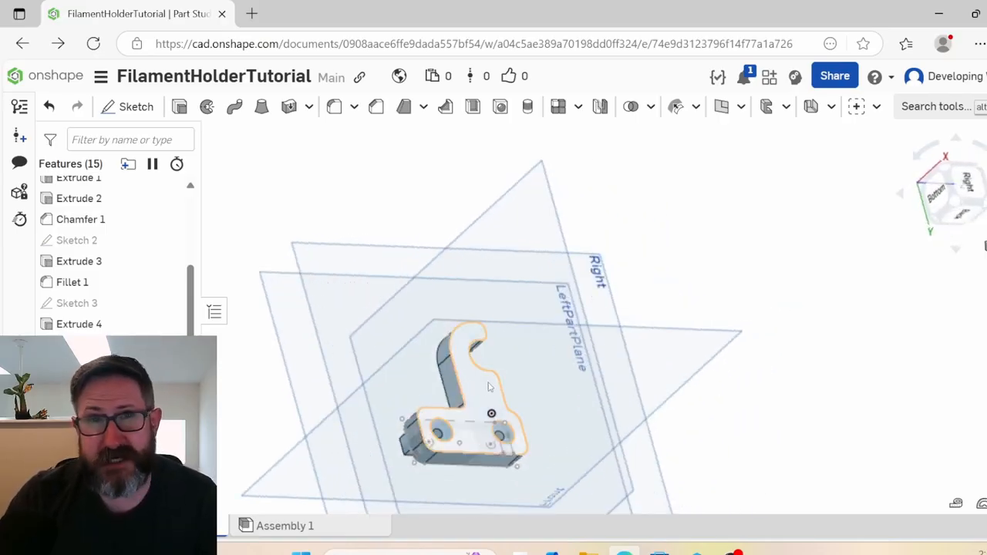
middle_drag(486, 394, 509, 305)
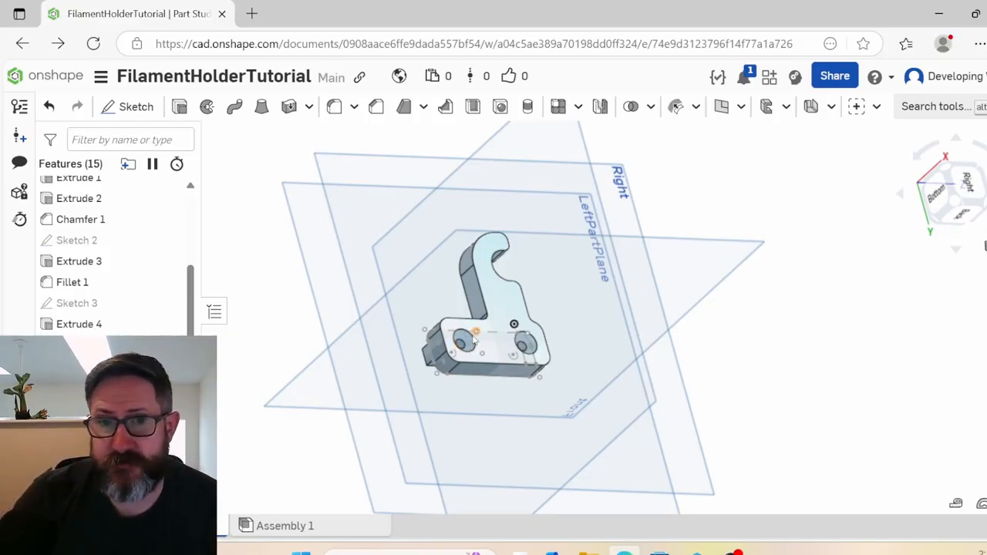
right_drag(498, 318, 540, 342)
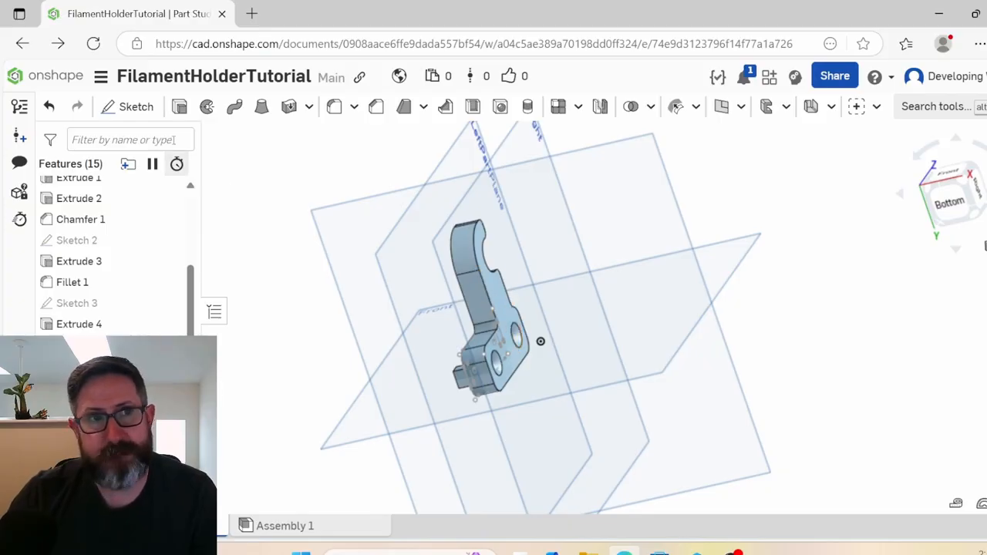
click(129, 106)
click(500, 302)
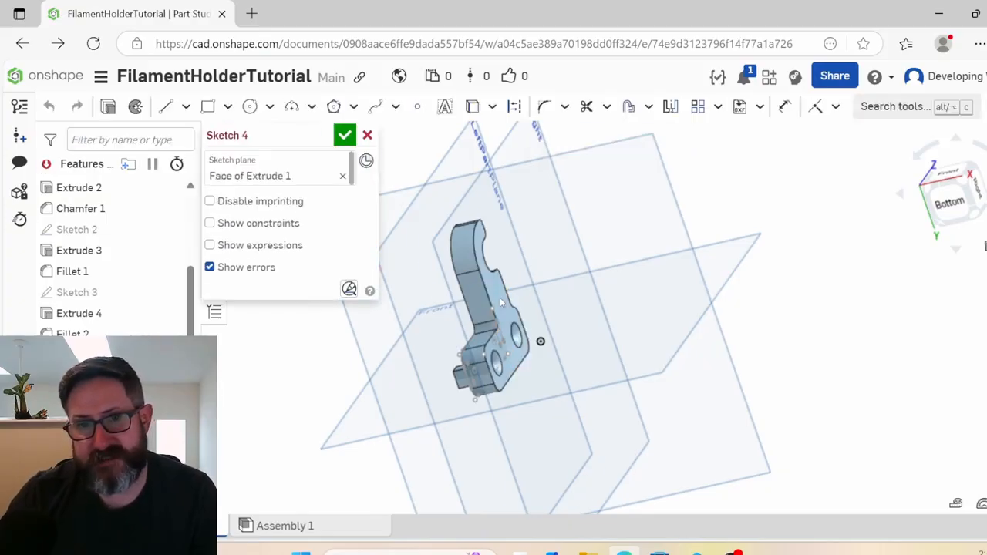
click(977, 191)
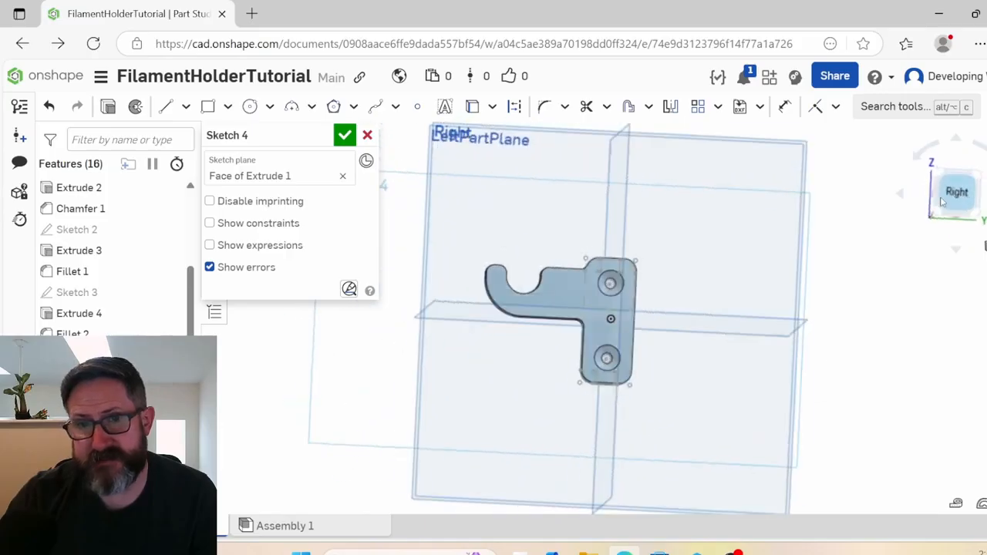
- Draw a diagonal line about 32 mm long from the arm's lower edge to the block's side near its lower corner, and finish the sketch
click(164, 107)
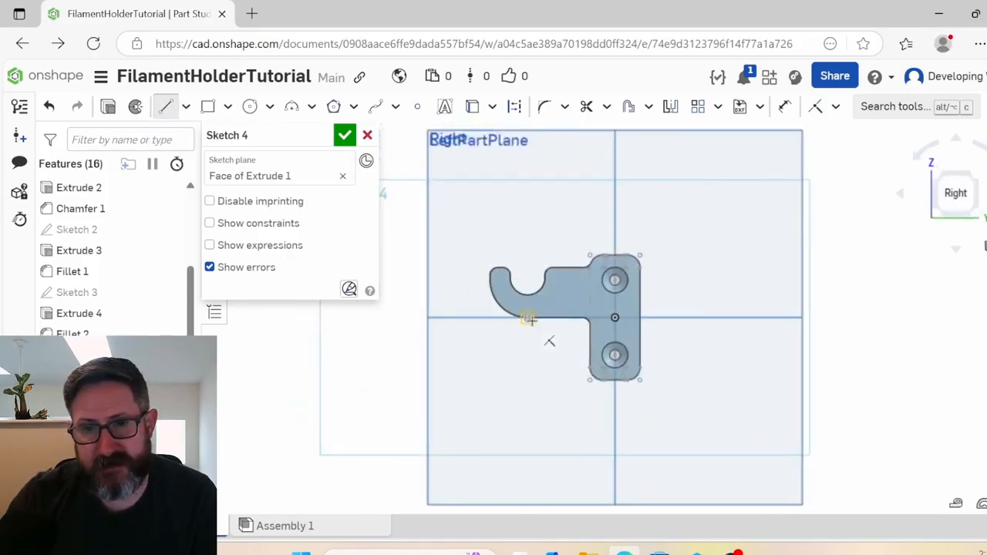
click(529, 319)
click(590, 368)
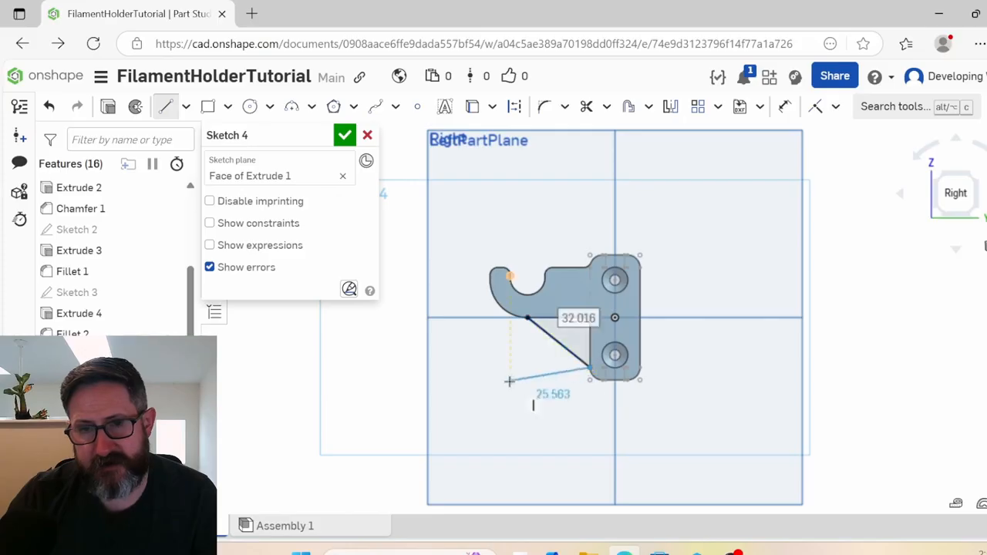
key(Escape)
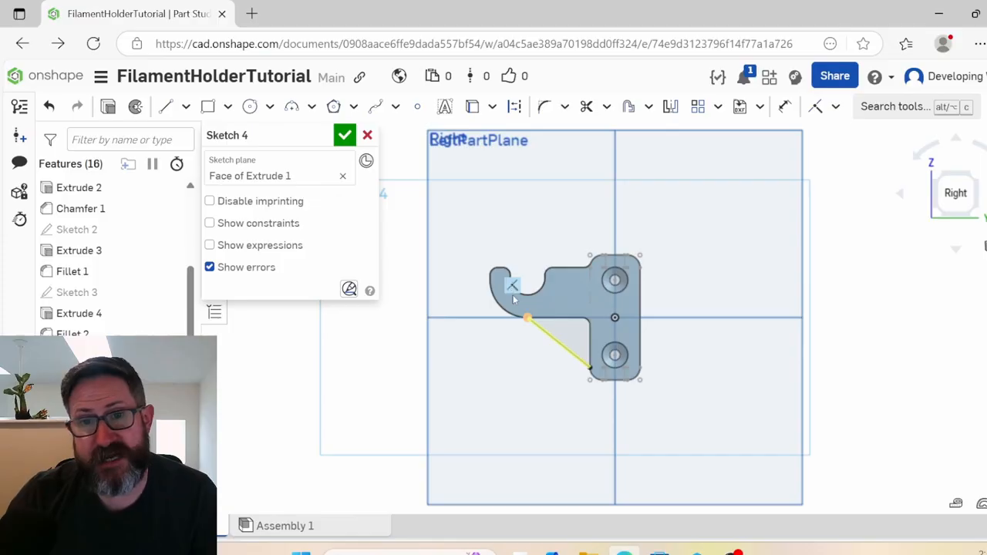
middle_drag(478, 342, 483, 303)
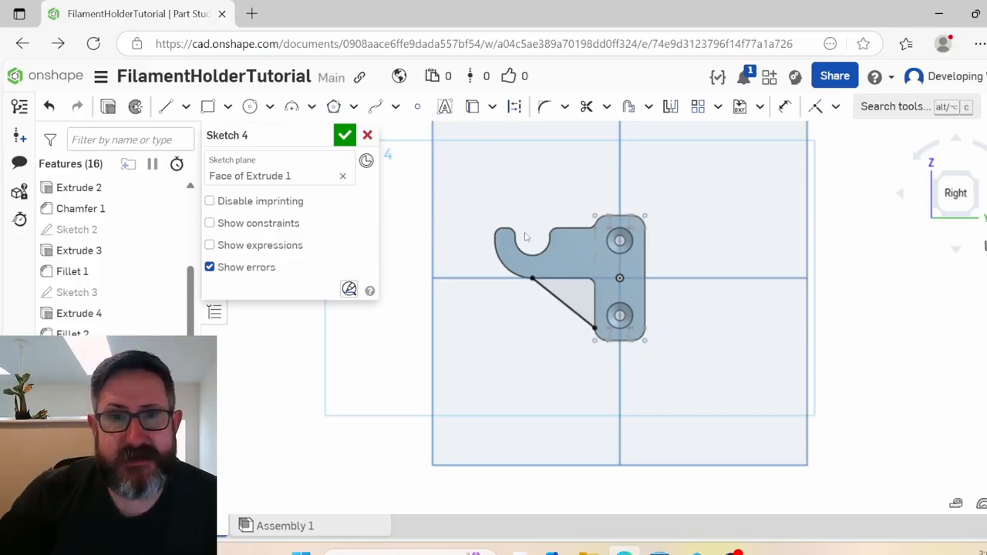
click(474, 110)
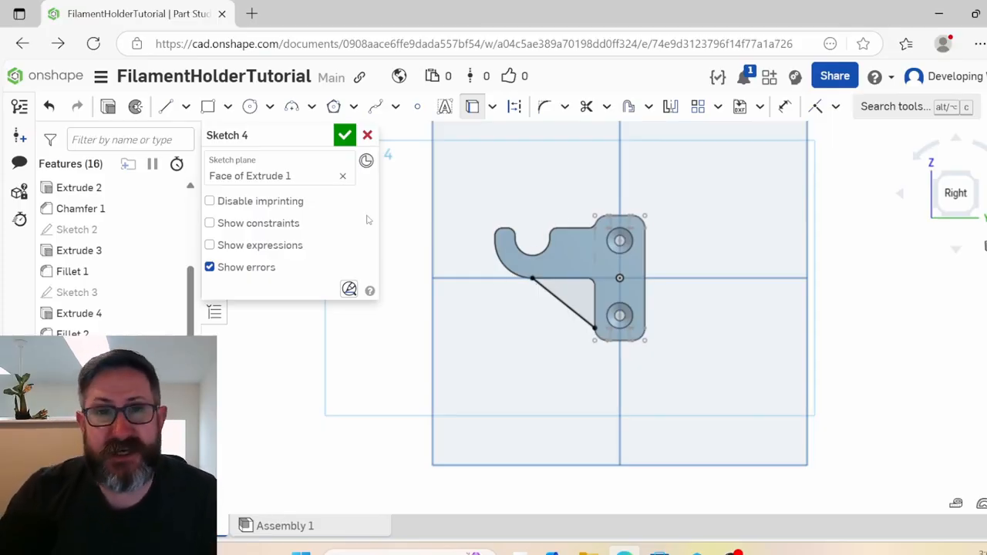
click(353, 140)
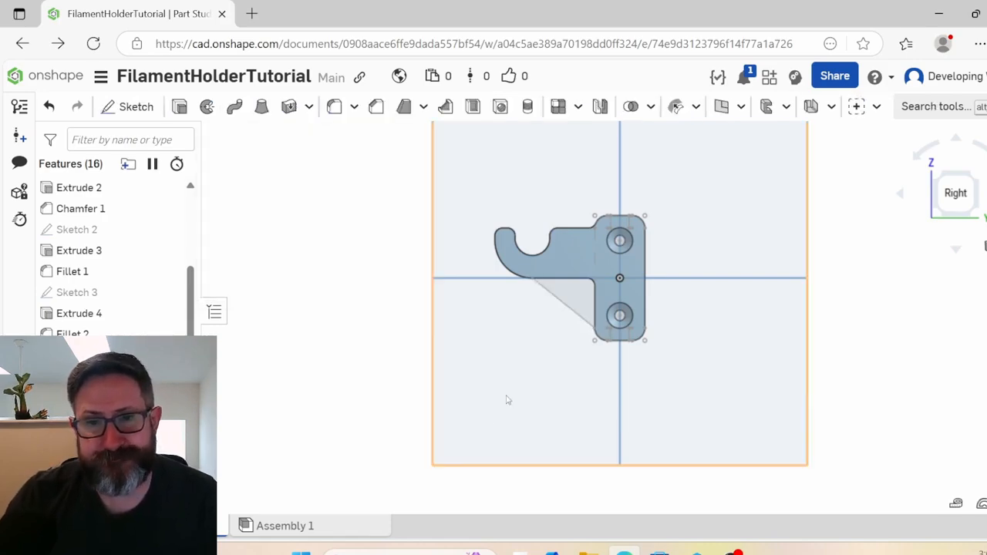
- Set up an Add extrusion of the triangular region under the arm, reversing its direction toward the part's tab side
right_drag(507, 399, 540, 355)
right_drag(571, 297, 518, 340)
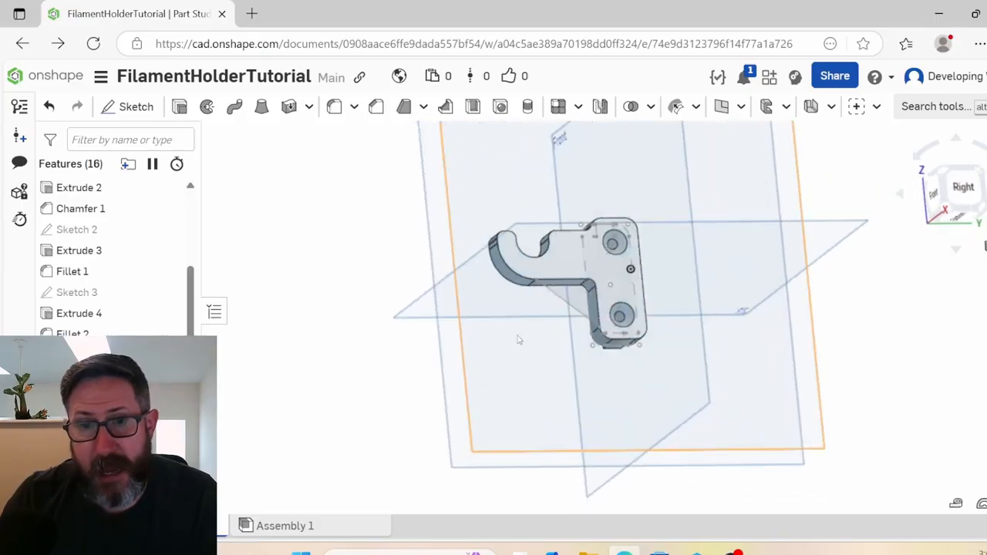
click(182, 110)
click(577, 302)
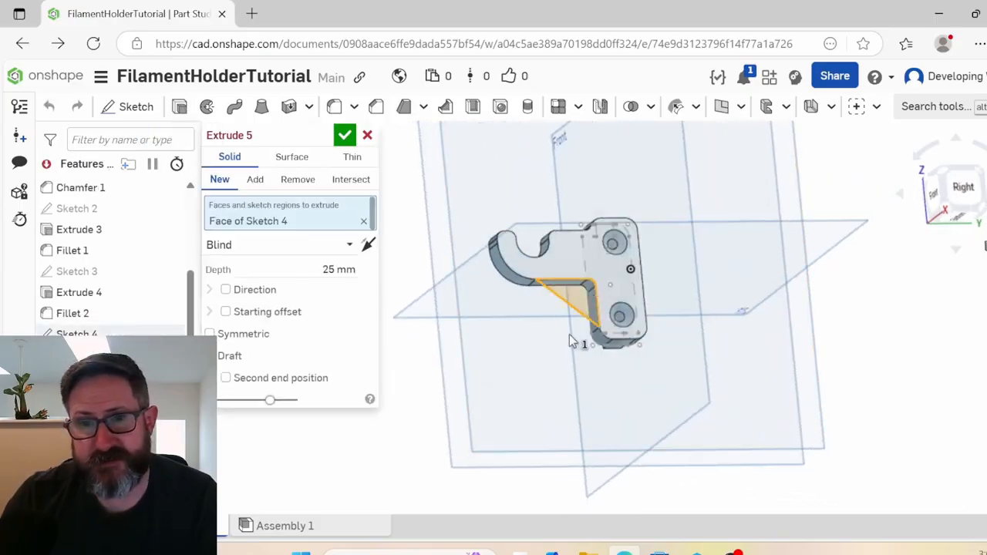
right_drag(519, 348, 560, 309)
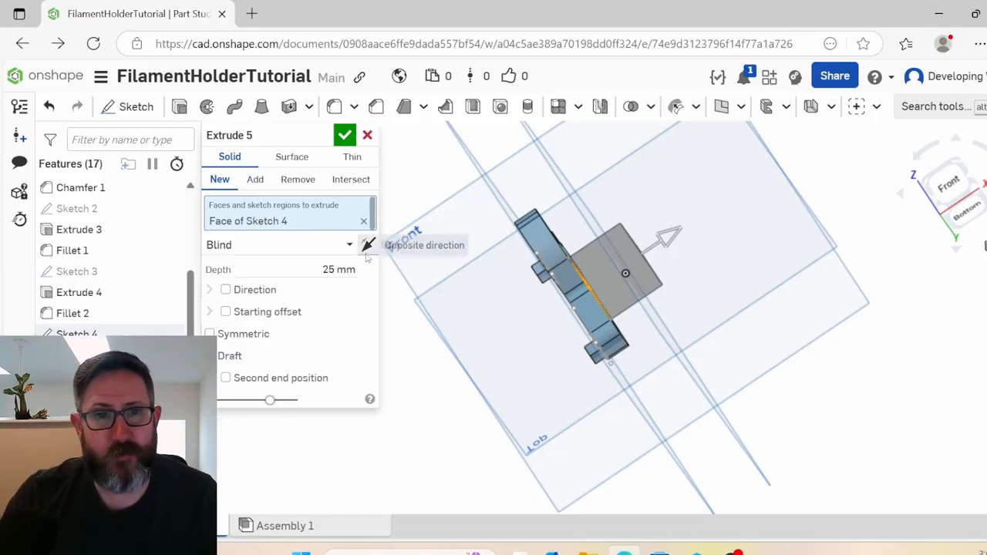
click(367, 247)
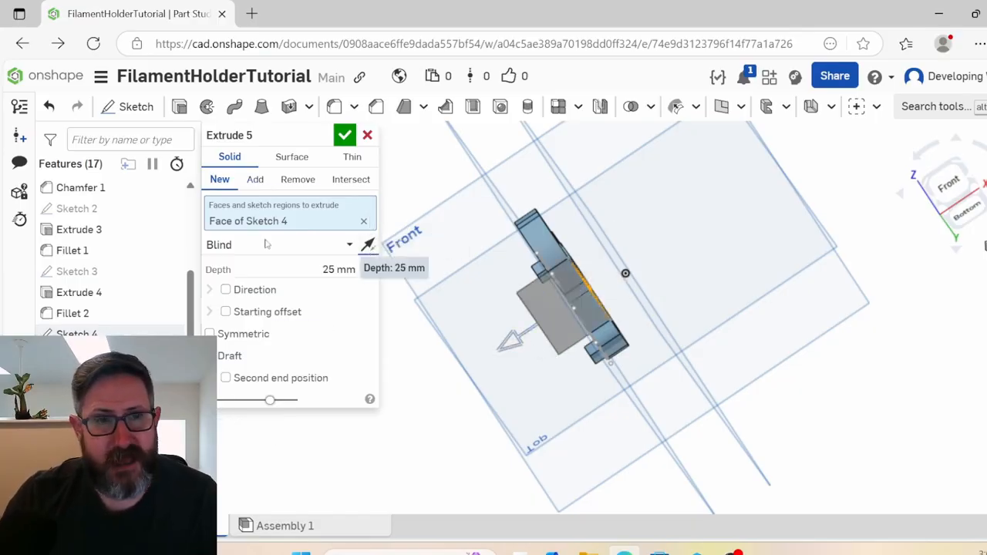
click(254, 179)
- Set the triangular brace's extrusion depth to 2 mm and accept it
right_drag(455, 332, 403, 359)
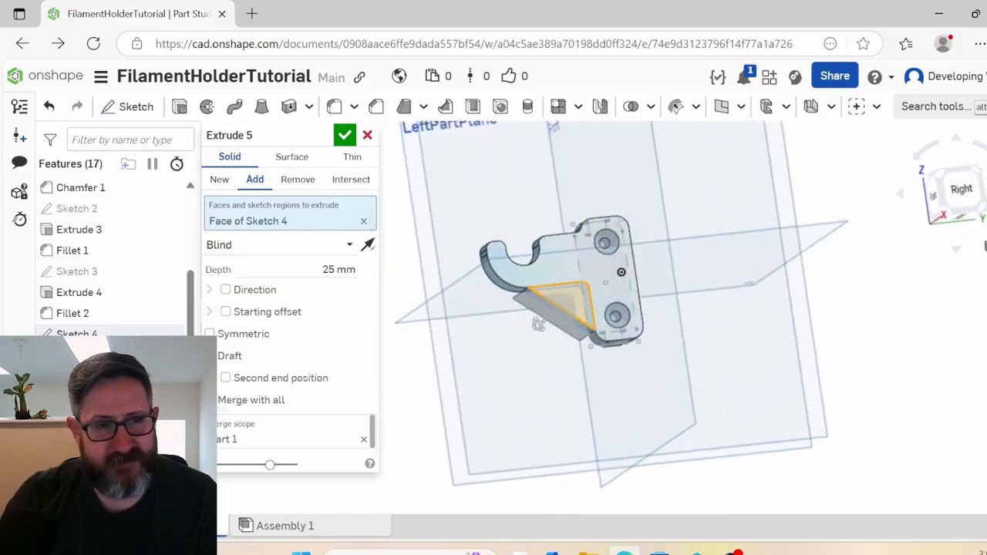
right_drag(614, 377, 602, 316)
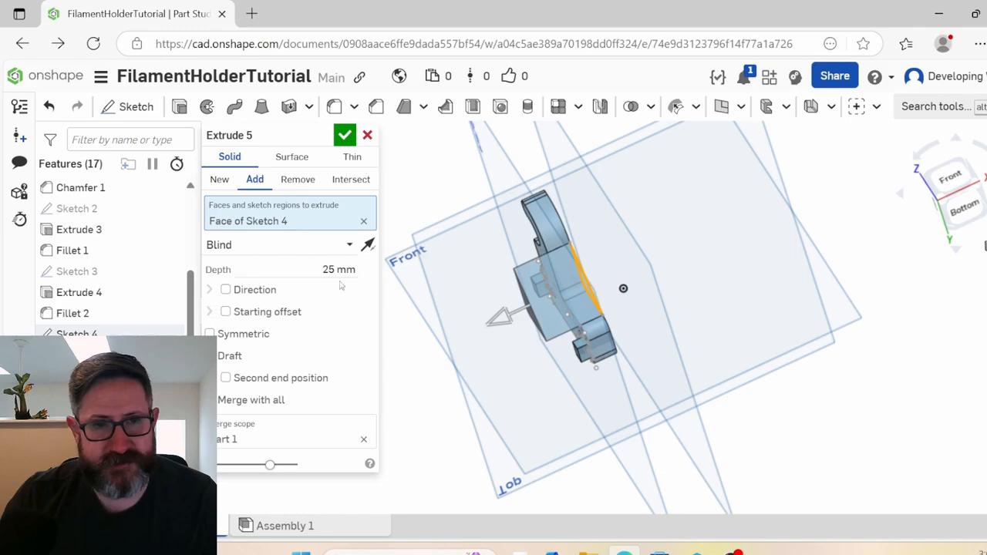
click(341, 270)
text(2)
key(Return)
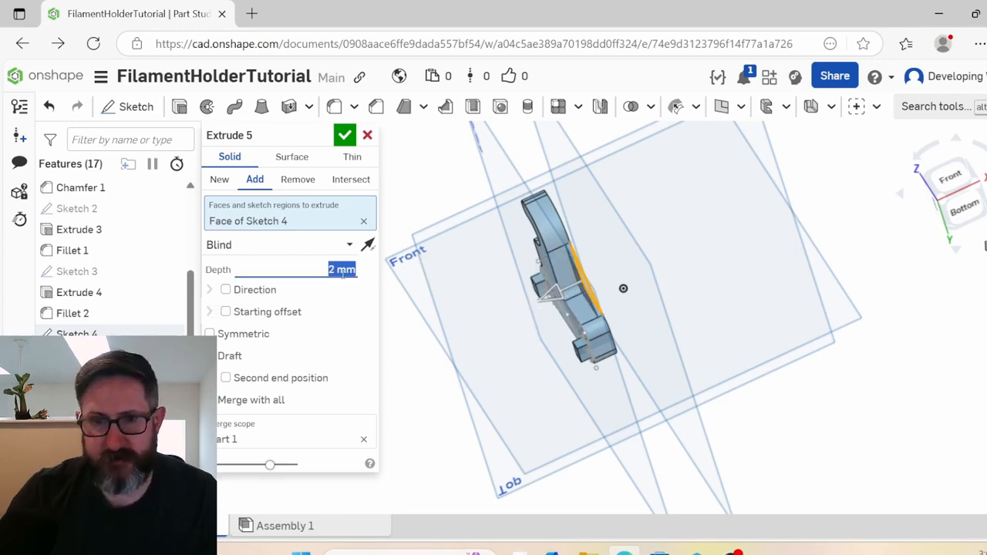
right_drag(598, 343, 534, 343)
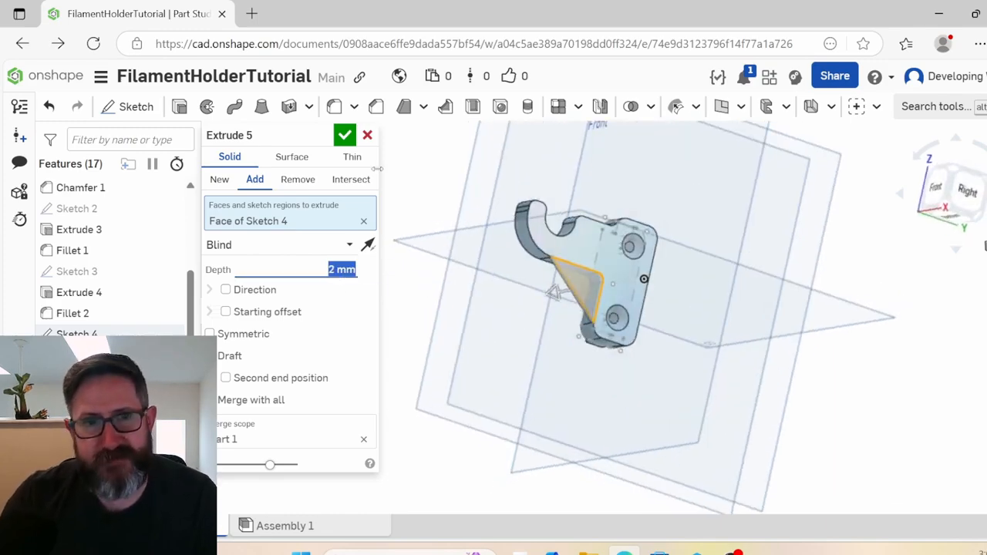
right_drag(587, 263, 650, 293)
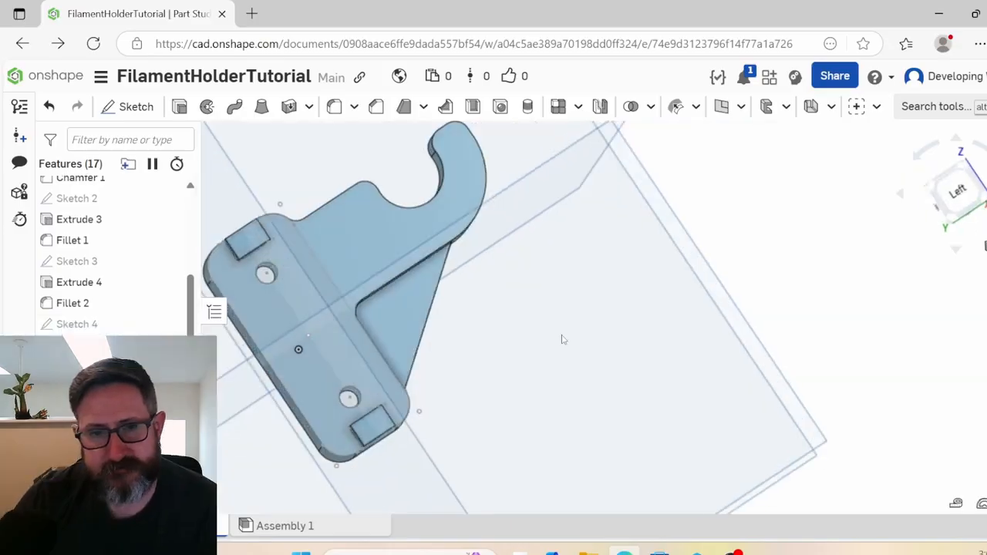
- Edit the brace sketch, deleting the line's upper coincident constraint and making that endpoint coincident with the hook's lower curved edge
right_drag(562, 339, 454, 335)
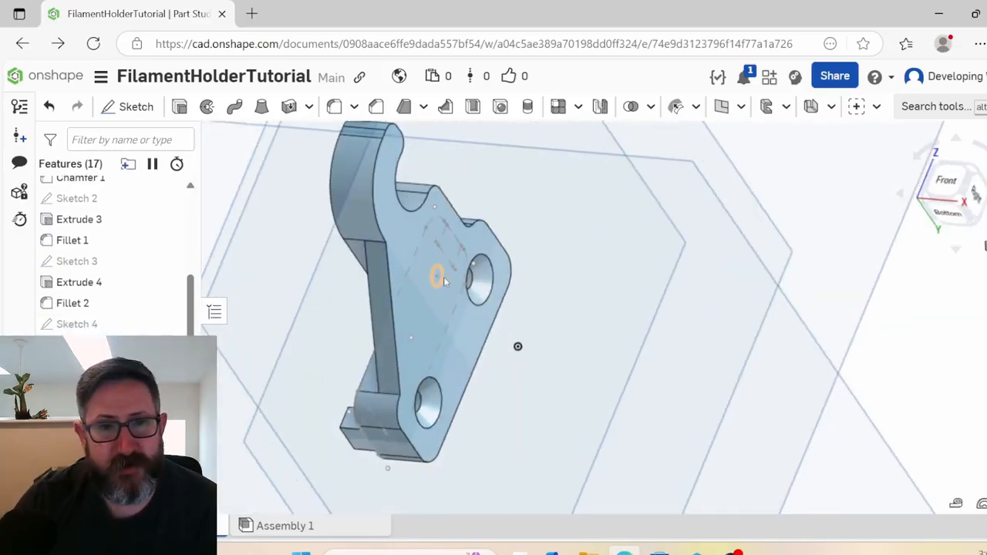
right_drag(726, 289, 680, 284)
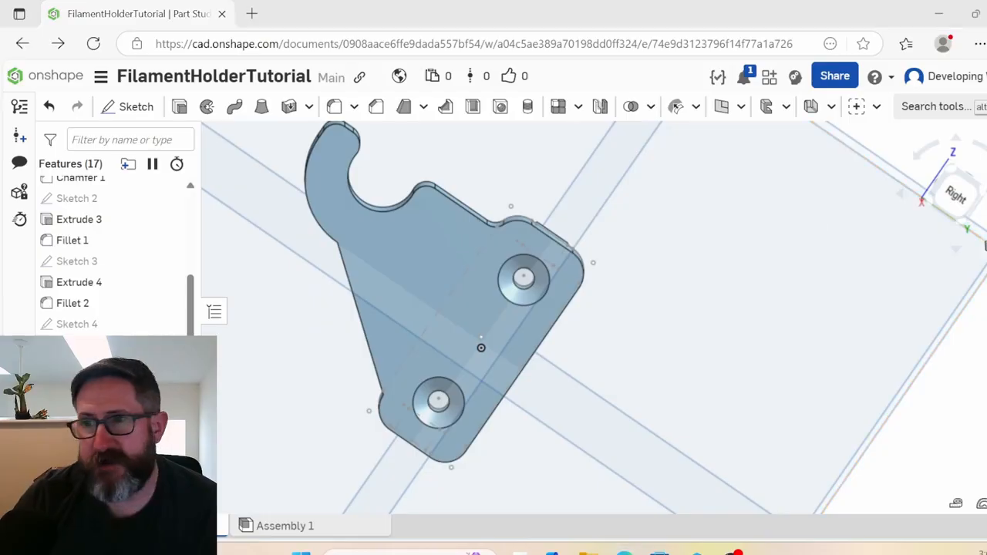
click(962, 209)
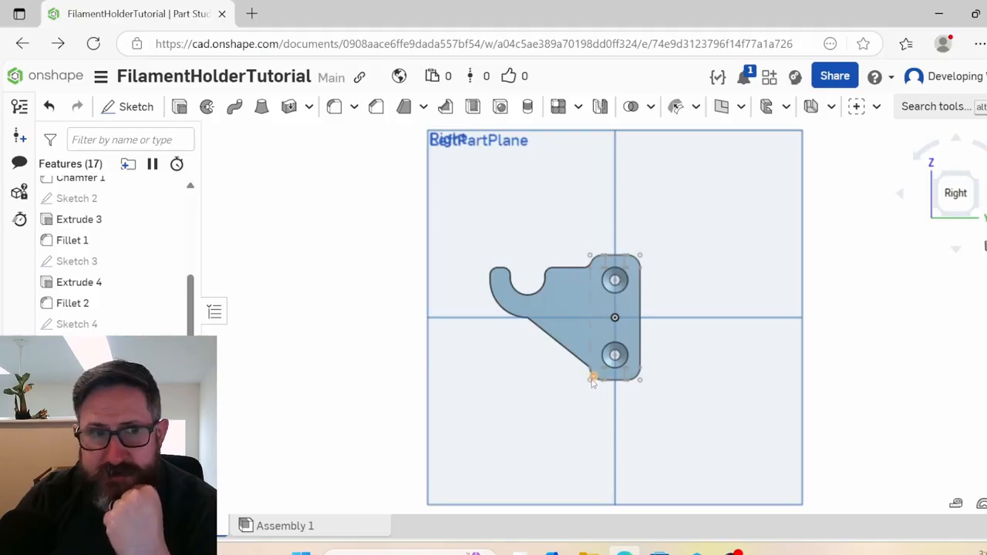
double_click(94, 326)
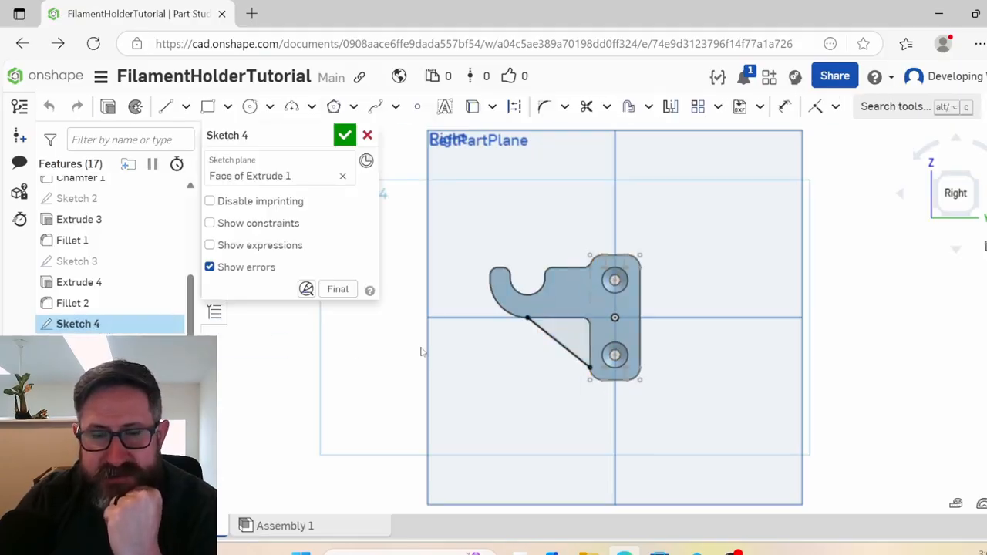
click(502, 293)
key(Delete)
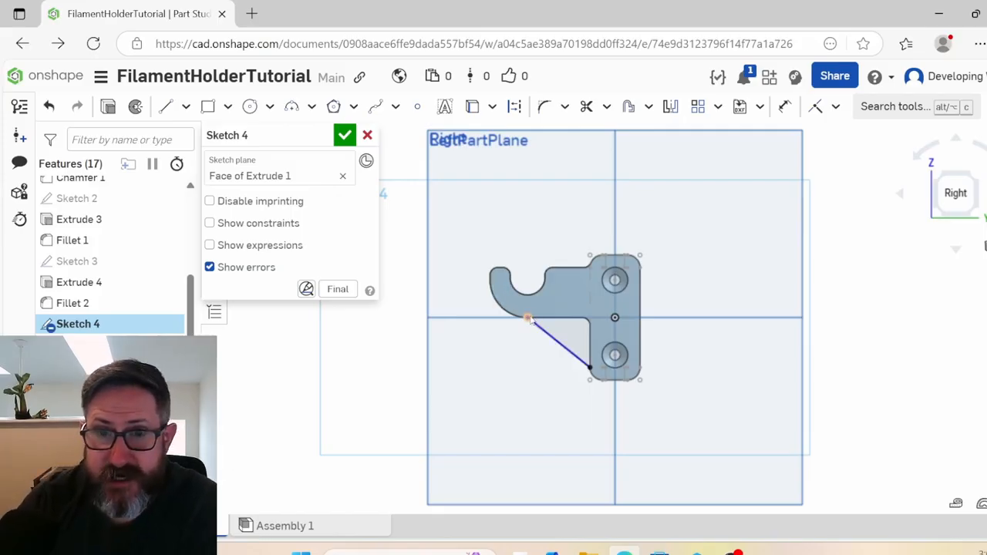
click(816, 106)
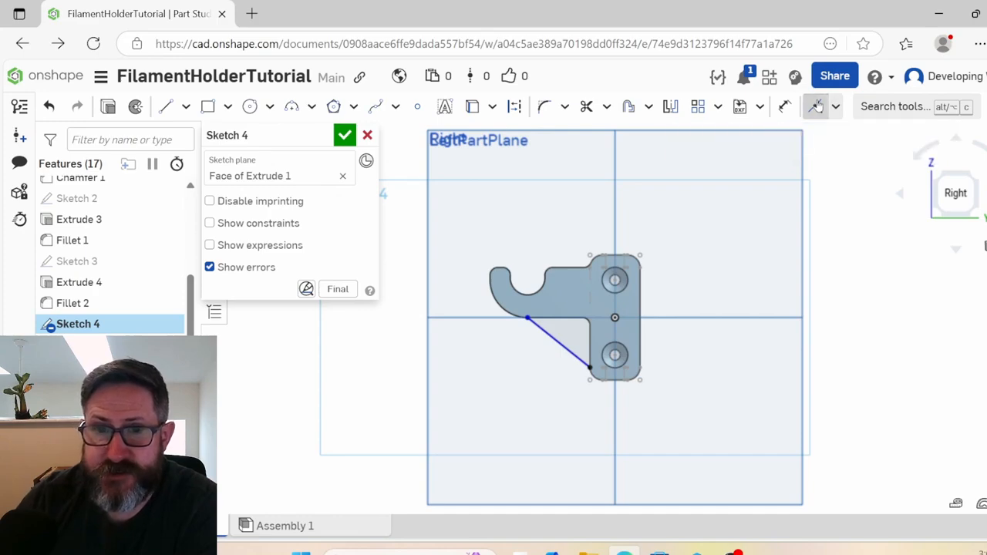
click(500, 307)
click(501, 307)
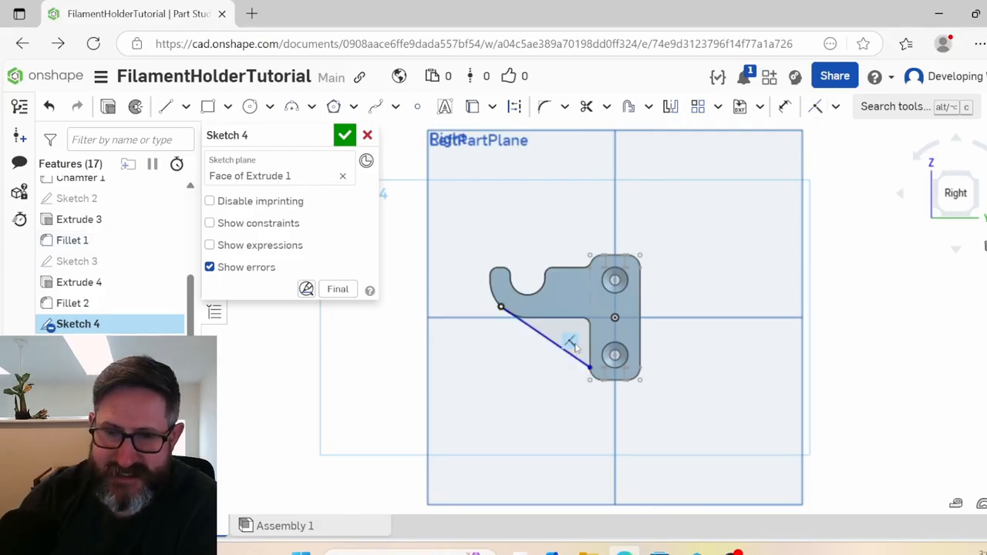
- Free the brace line's lower endpoint, make it coincident with the block's rounded lower corner, and finish the sketch
key(Escape)
click(815, 106)
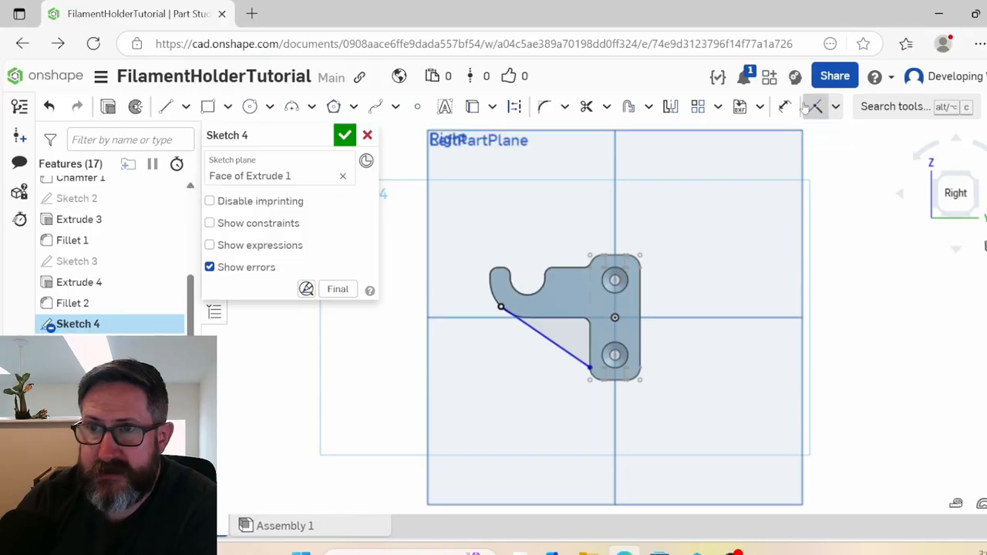
click(588, 367)
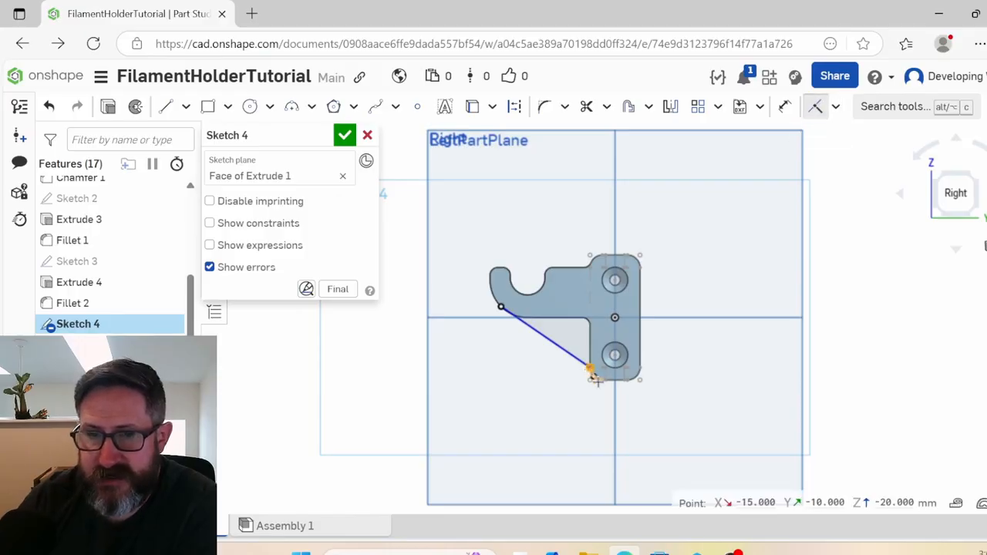
click(593, 378)
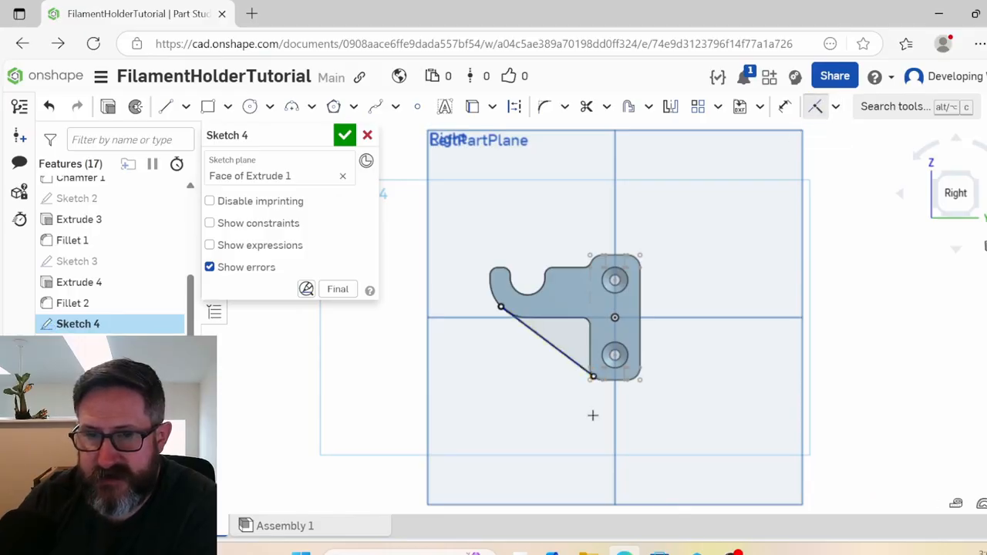
key(Return)
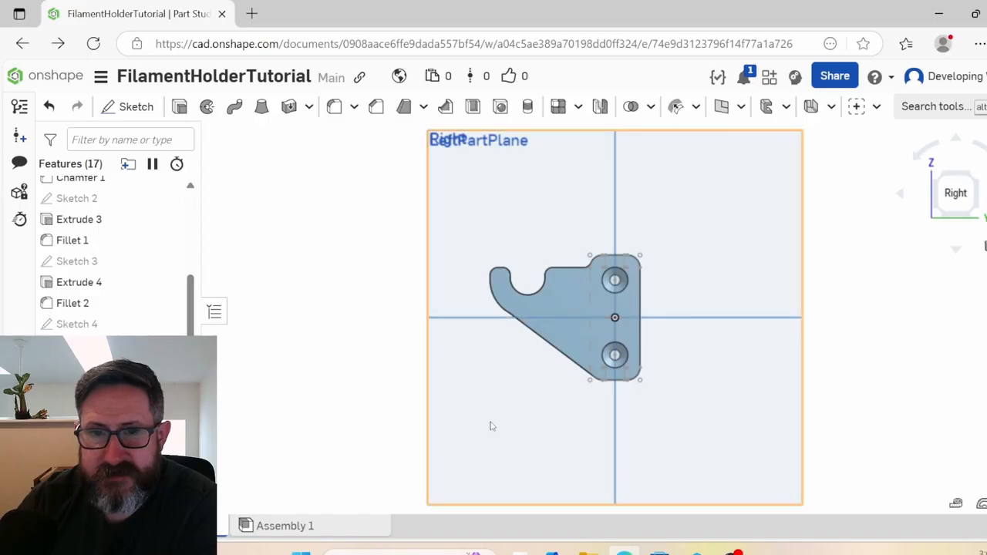
- Measure the distance between the holder's flat face and a corner point on the block's tab side
mouse_move(489, 425)
right_down()
mouse_move(550, 407)
mouse_move(507, 398)
mouse_move(489, 406)
right_up()
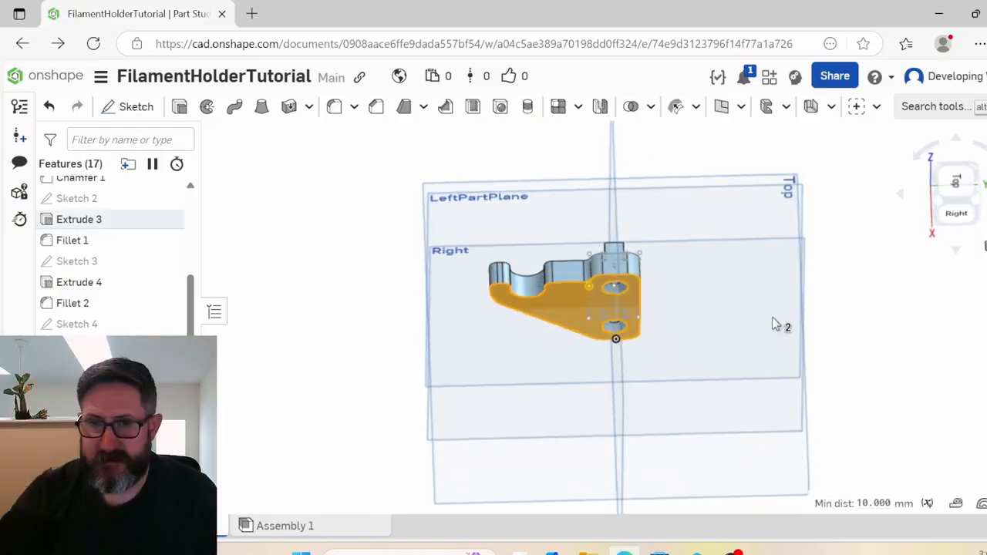
right_drag(774, 322, 779, 348)
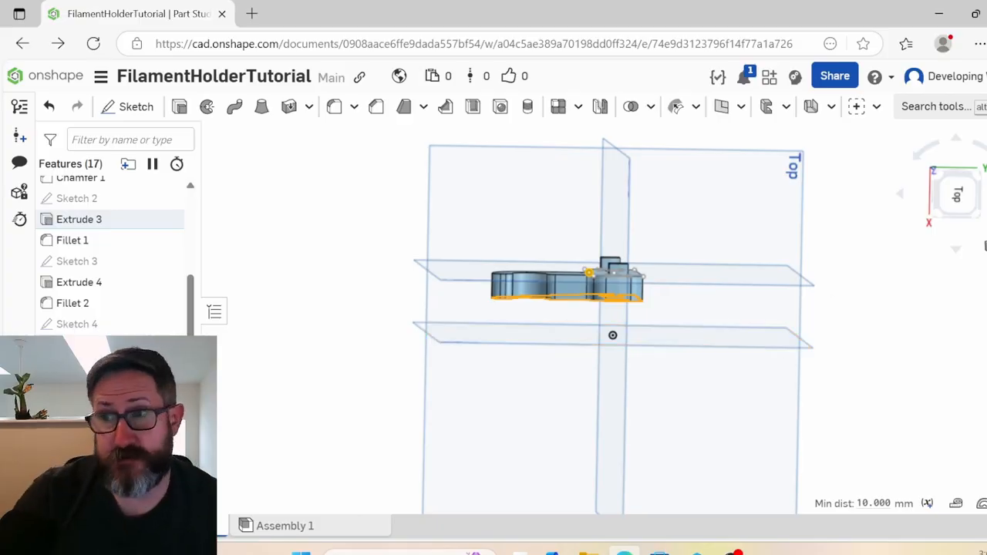
click(949, 224)
click(934, 193)
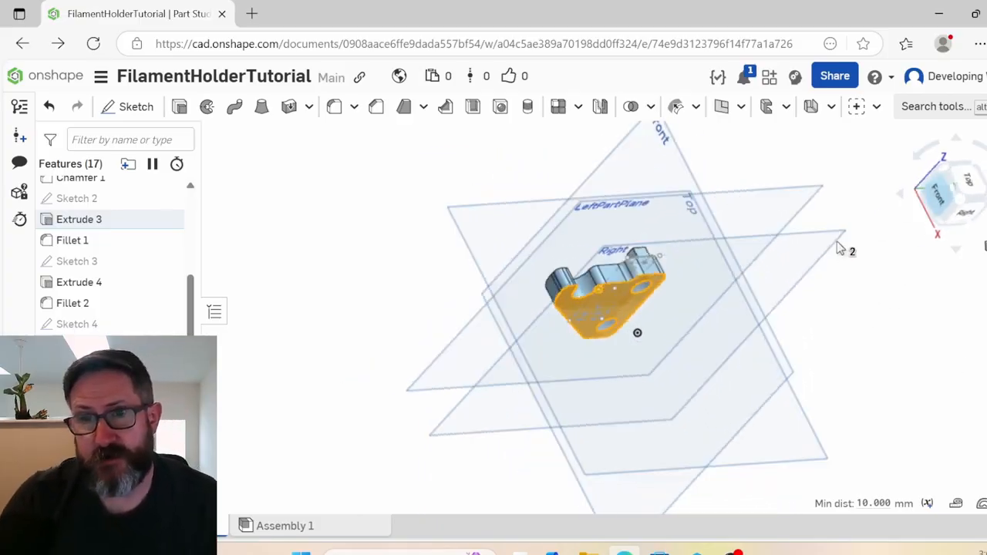
click(391, 339)
right_drag(446, 303, 422, 315)
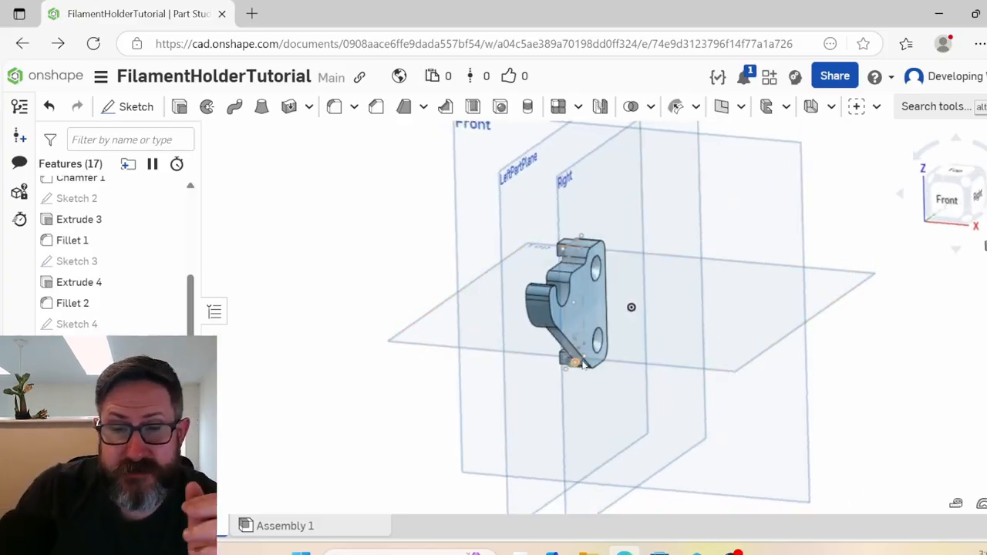
right_drag(452, 384, 616, 355)
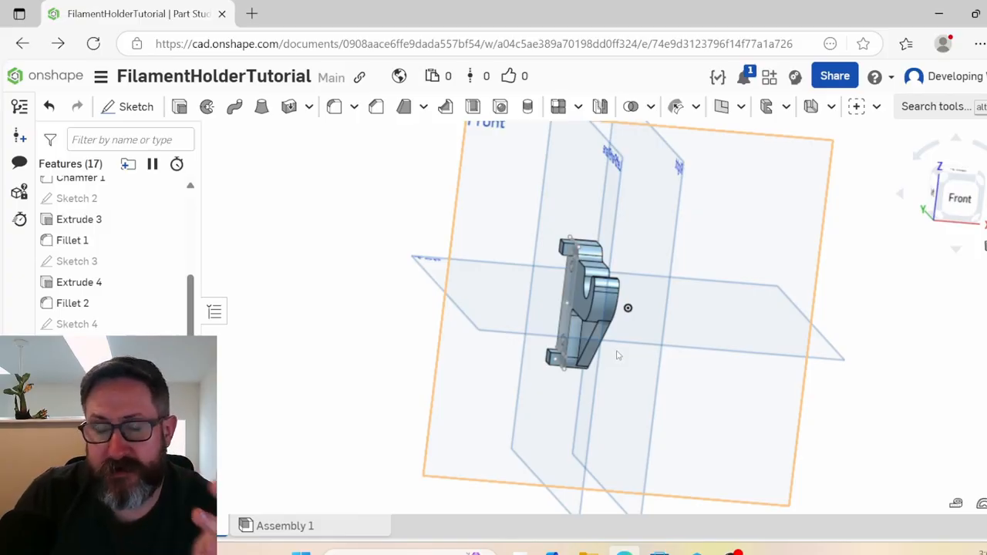
right_drag(636, 368, 613, 349)
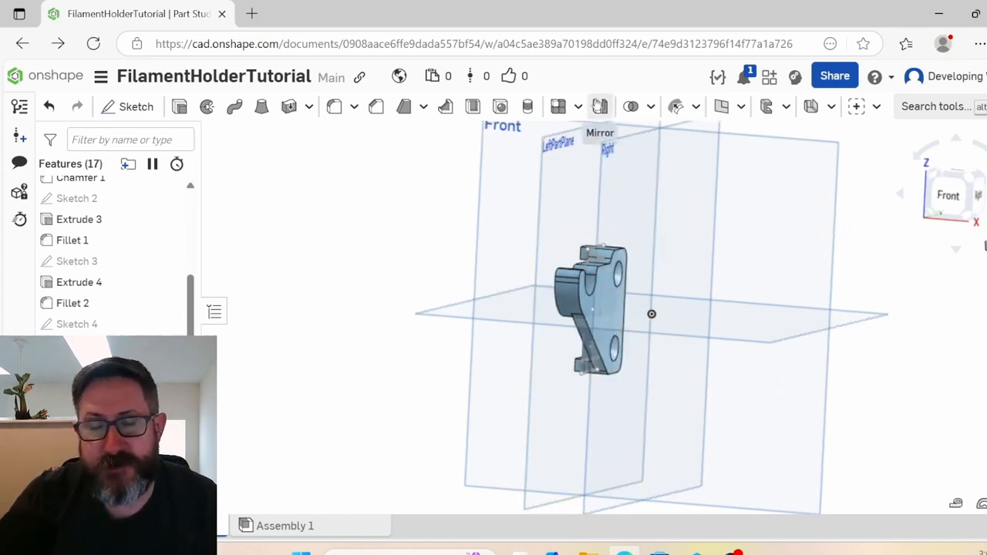
- Mirror the holder, Part 1, as a new part about the Right plane and accept the feature
click(599, 106)
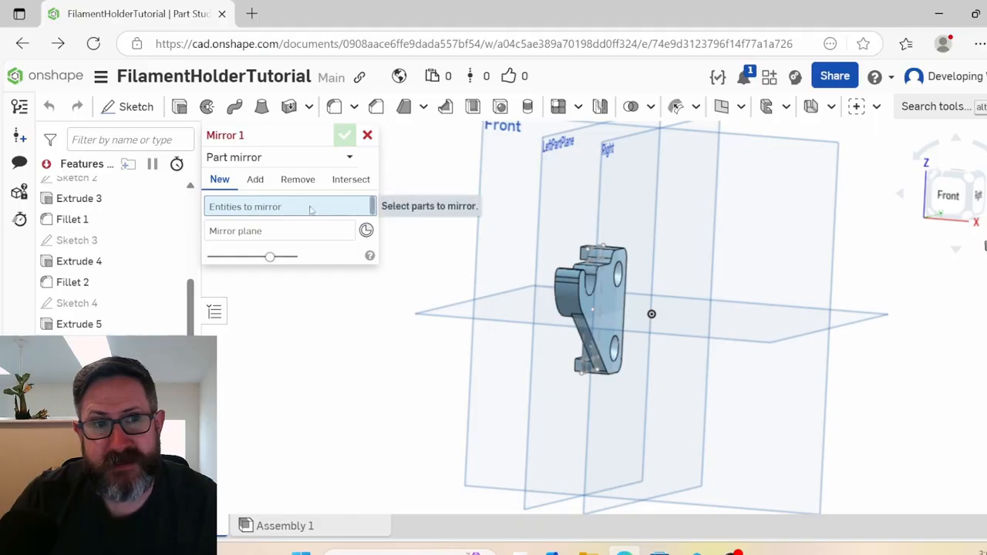
right_drag(389, 304, 415, 324)
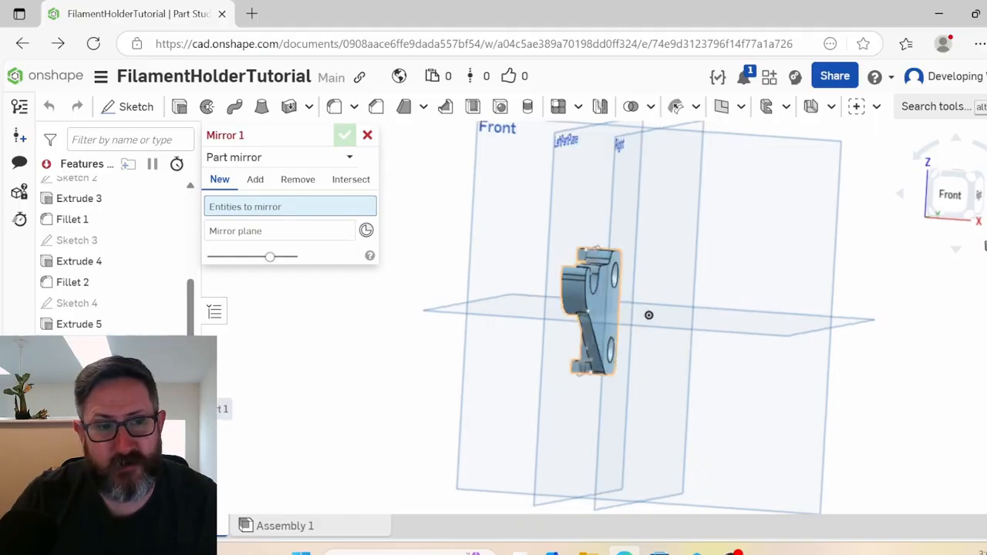
click(138, 409)
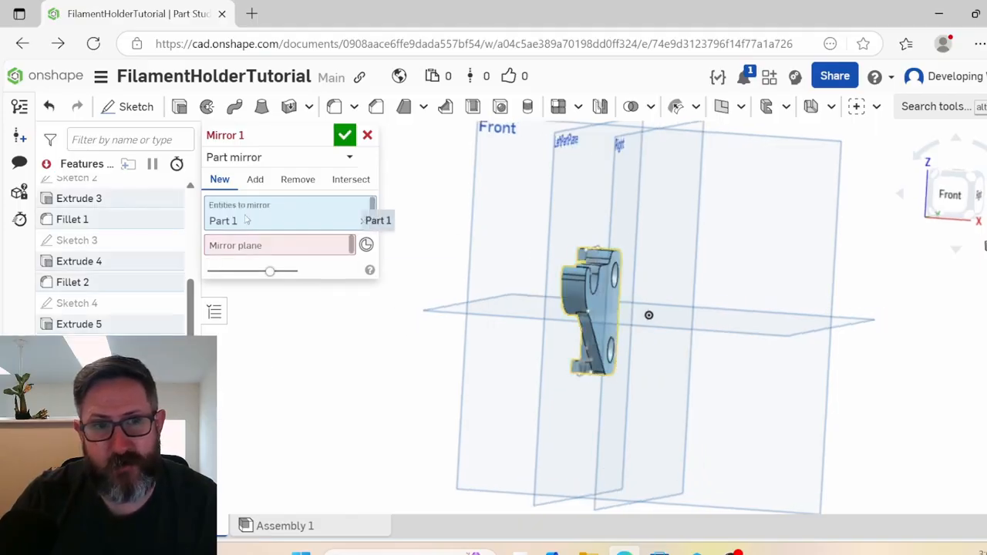
click(309, 245)
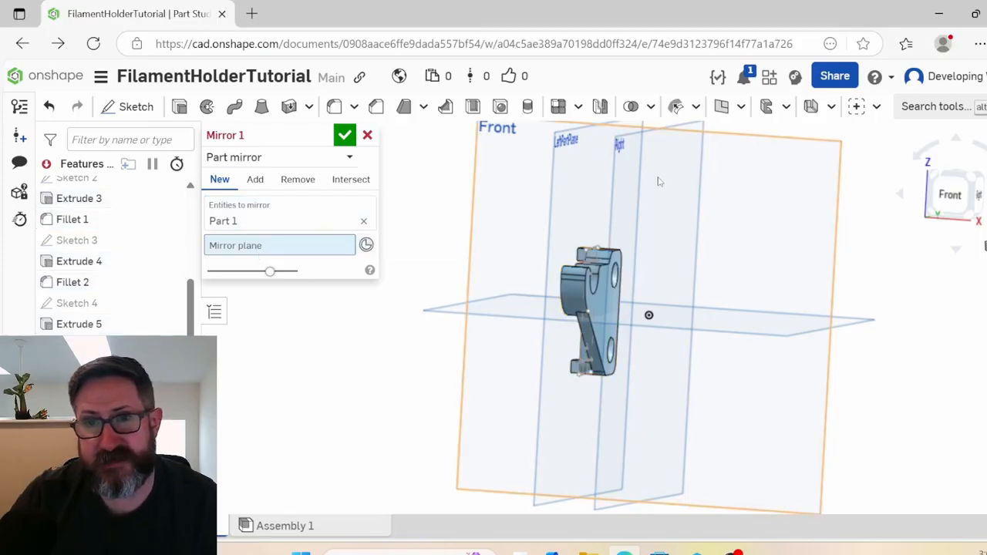
click(641, 197)
right_drag(635, 276, 679, 260)
click(345, 135)
right_drag(902, 368, 884, 393)
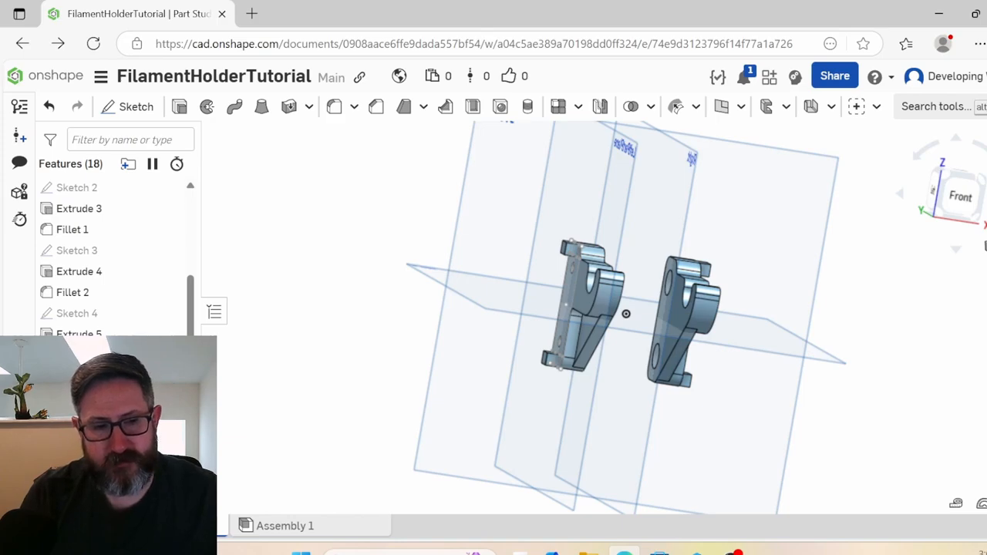
- Rename the two parts Filament Rod Holder - Left and Filament Rod Holder - Right, and export the left part as an STL file
right_click(98, 405)
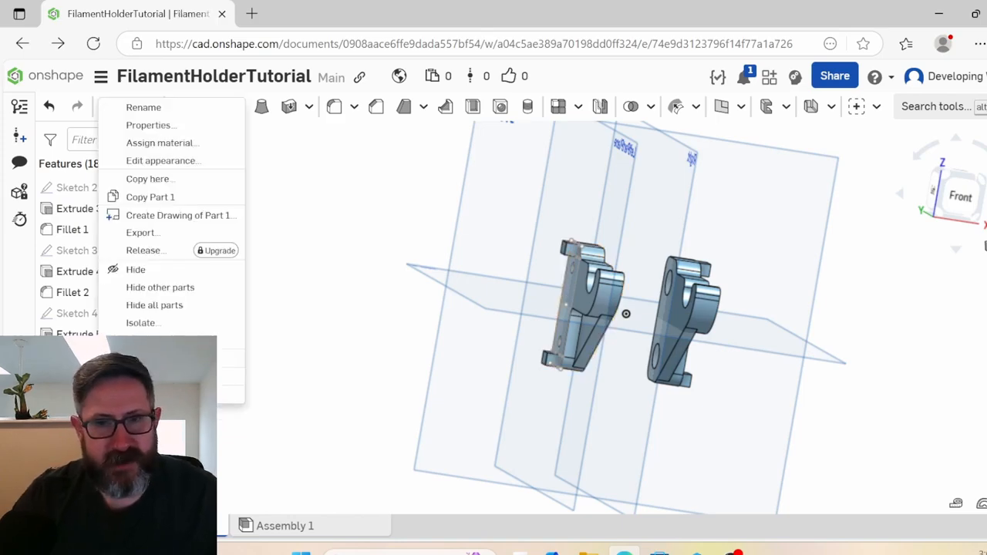
click(160, 115)
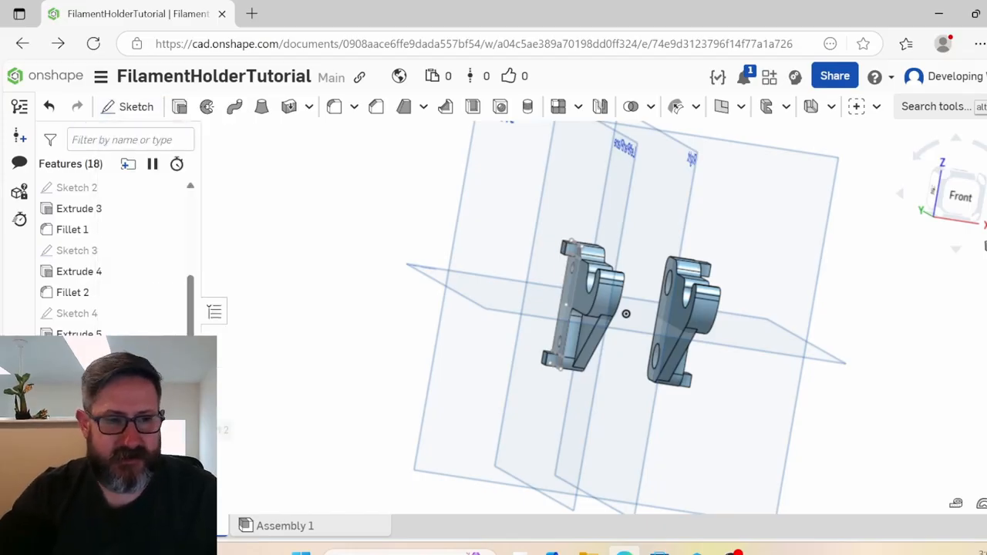
right_click(98, 424)
click(173, 131)
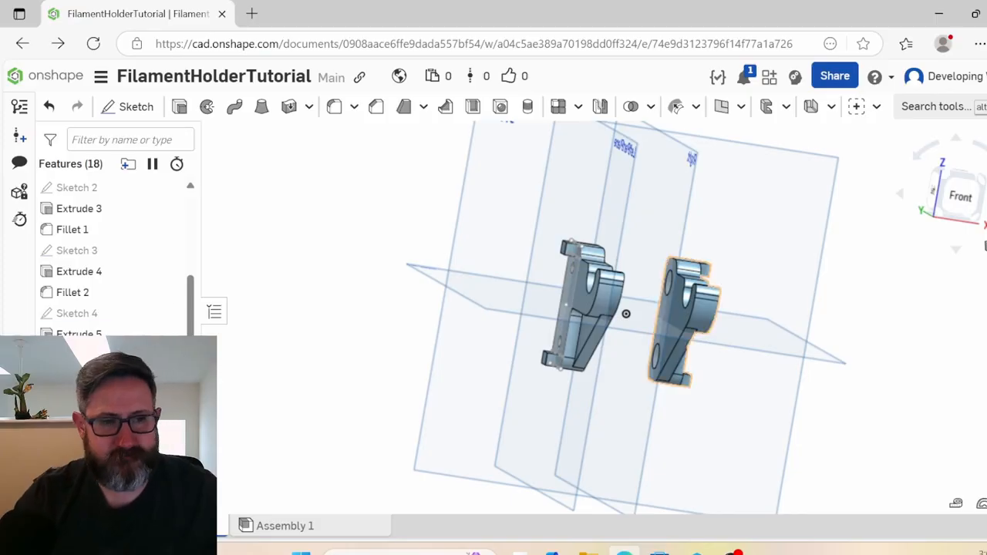
right_click(82, 421)
click(154, 224)
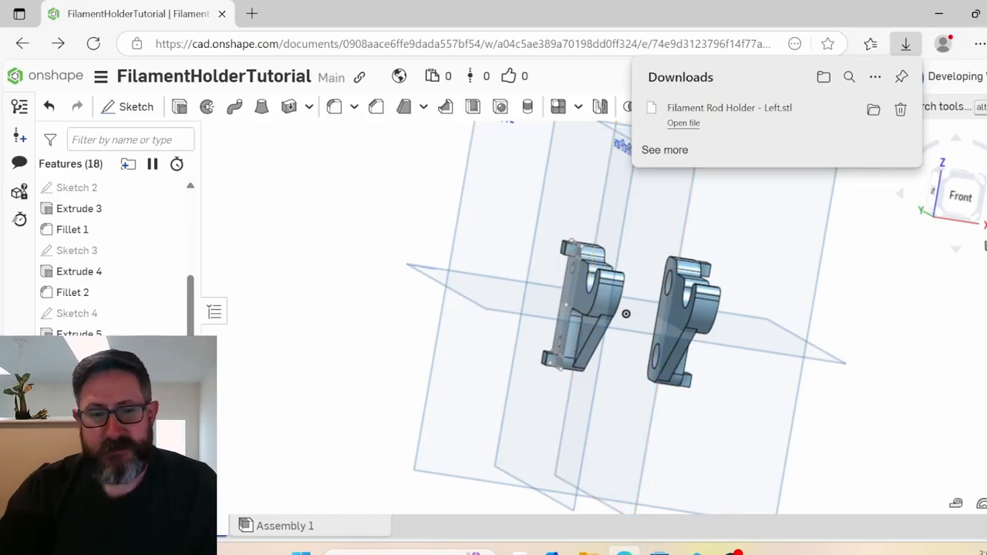
- Open OrcaSlicer and import Filament Rod Holder - Left.stl onto the empty build plate
key(super)
text(orca)
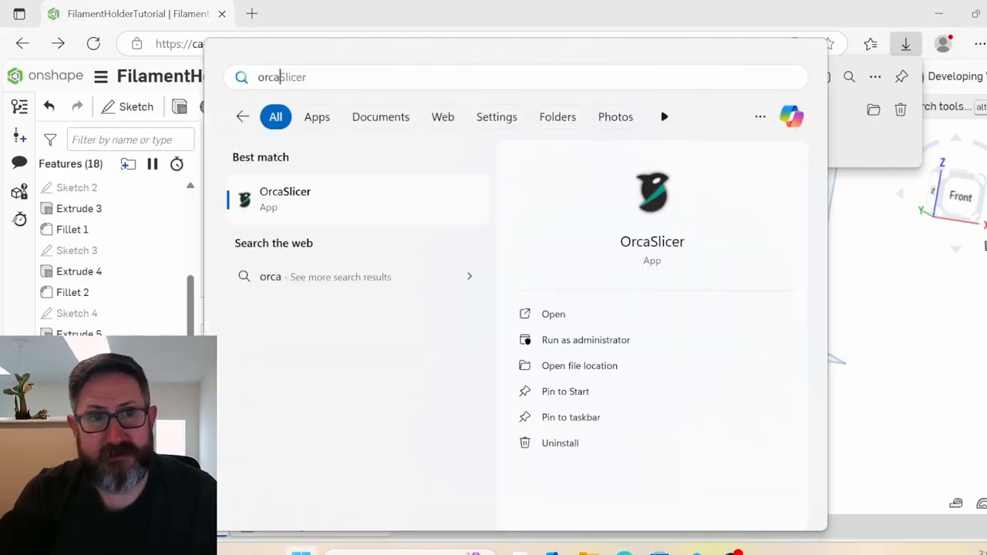
key(Return)
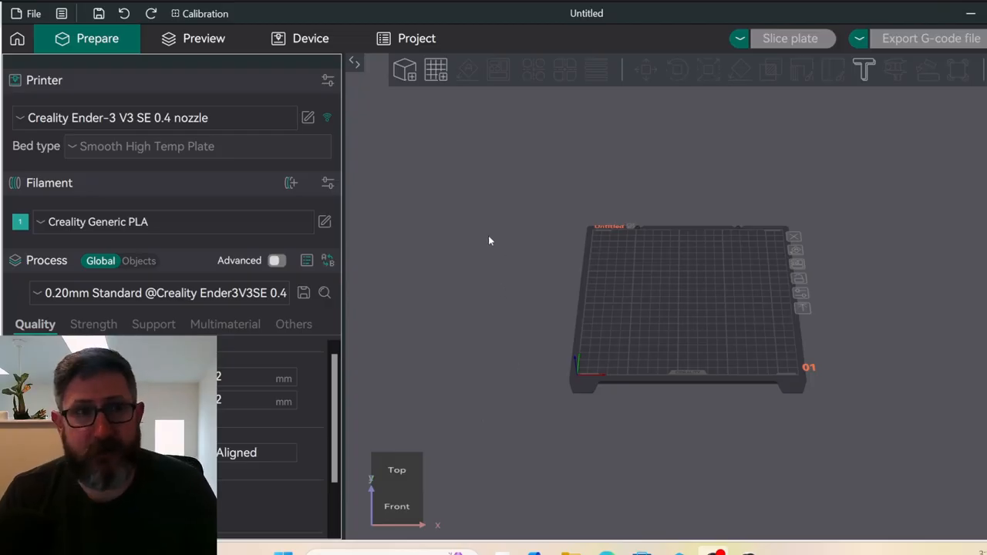
click(411, 75)
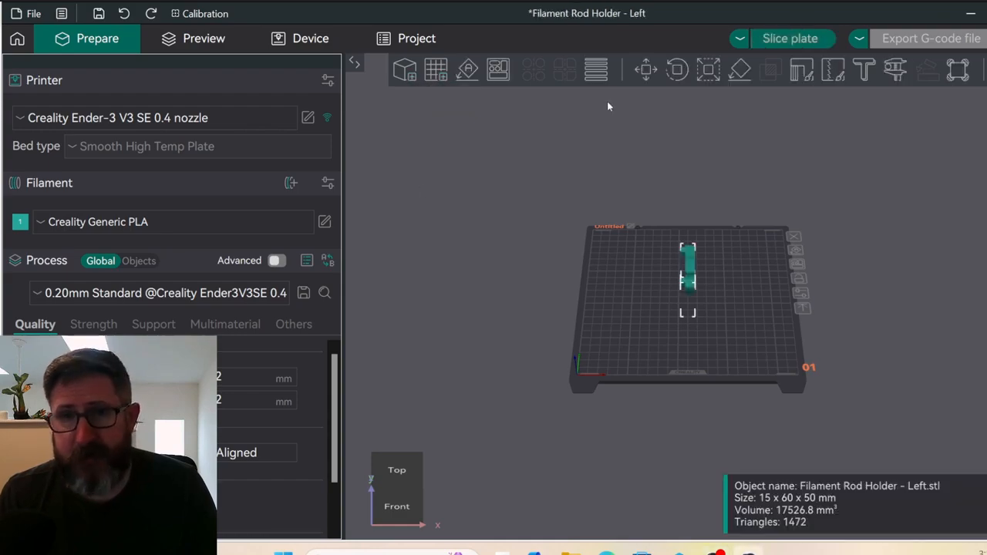
- Auto-orient the left holder so it lies flat on the build plate and check its placement
click(468, 70)
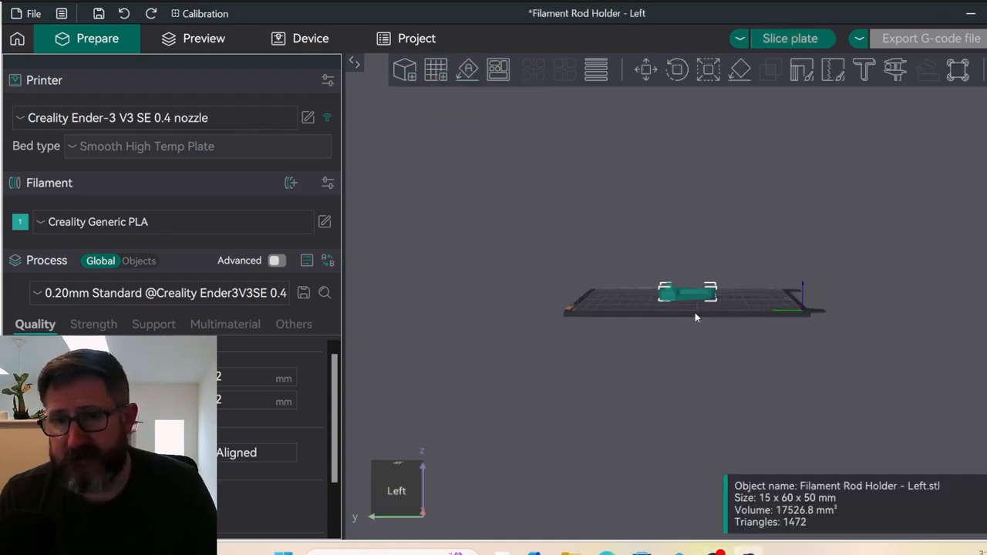
scroll(693, 315, down, 5)
scroll(686, 331, up, 15)
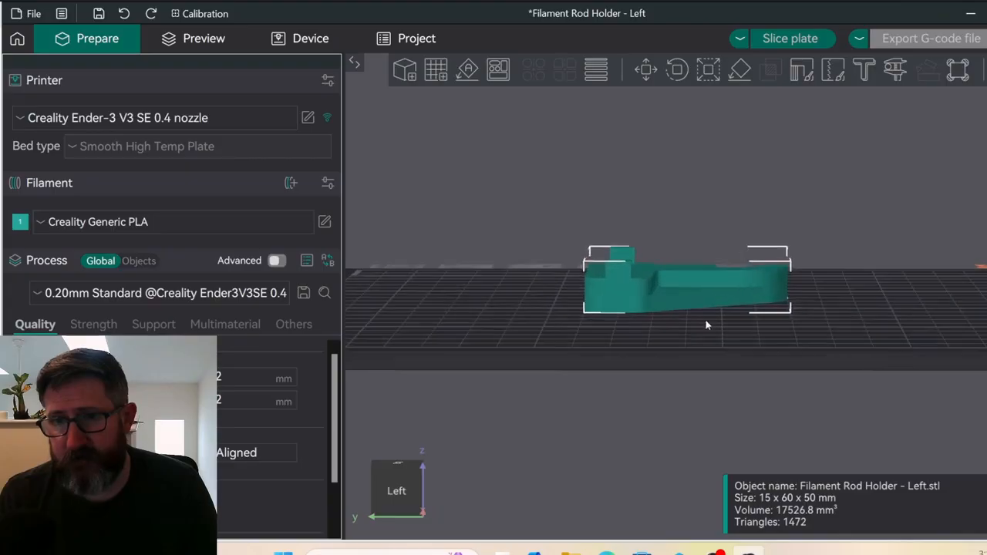
drag(706, 321, 672, 307)
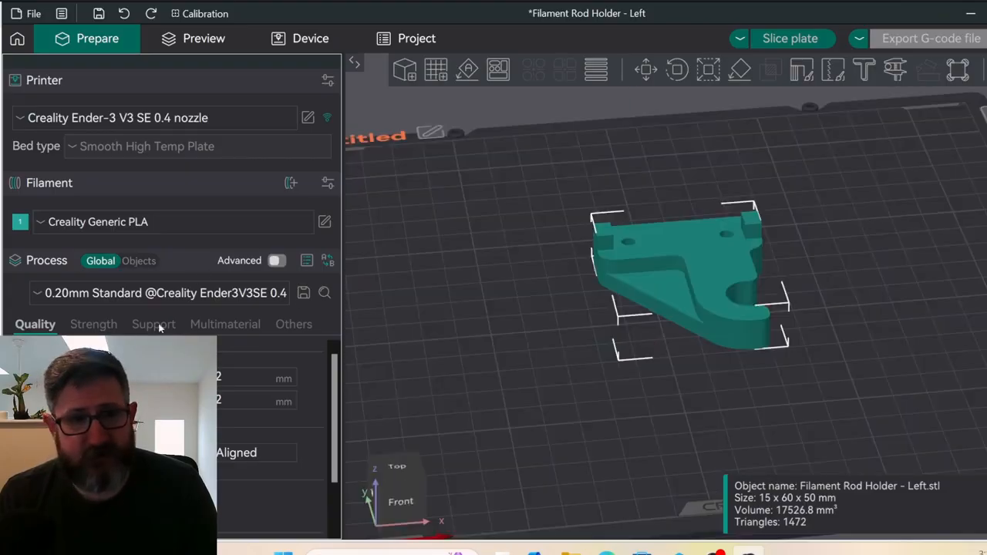
- Enable supports of type Normal(auto), slice the plate with the left holder and inspect the sliced preview
click(158, 325)
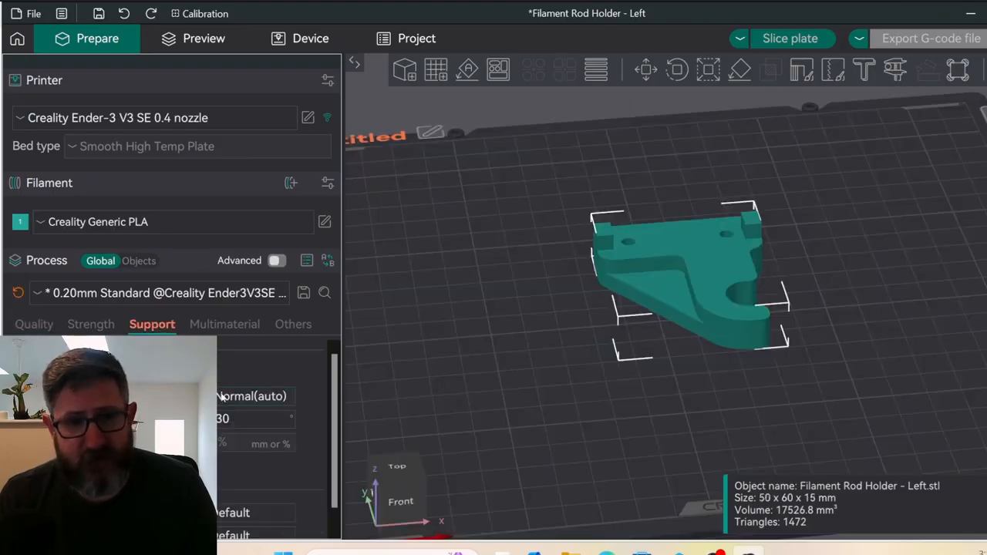
click(819, 38)
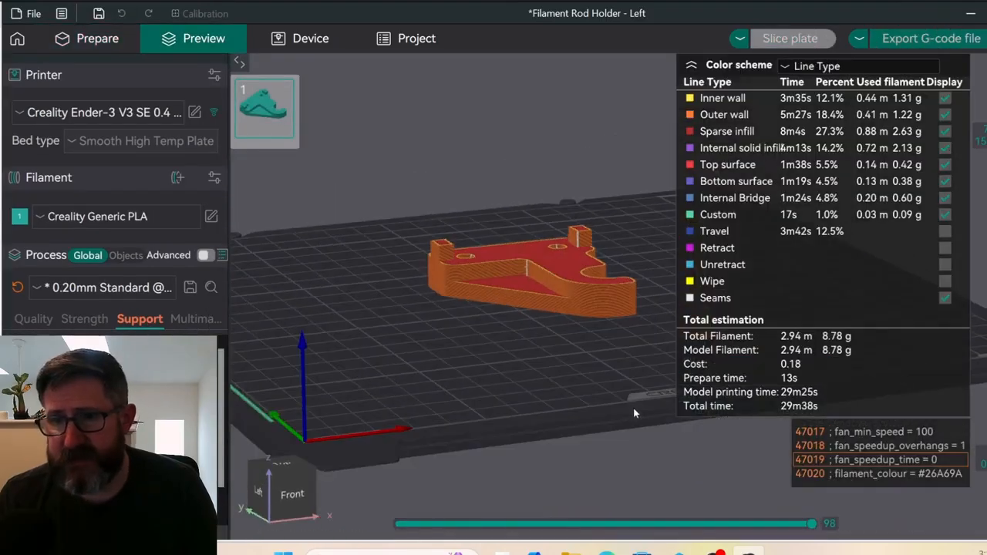
drag(630, 362, 546, 293)
drag(471, 327, 617, 382)
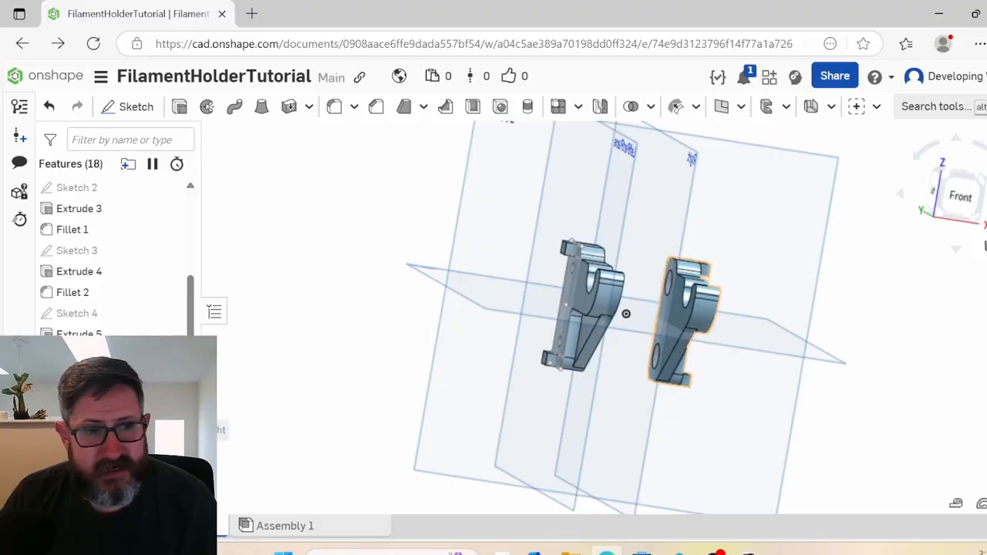
- Export the right holder from Onshape as an STL file and add Filament Rod Holder - Right.stl to the OrcaSlicer plate
right_click(88, 122)
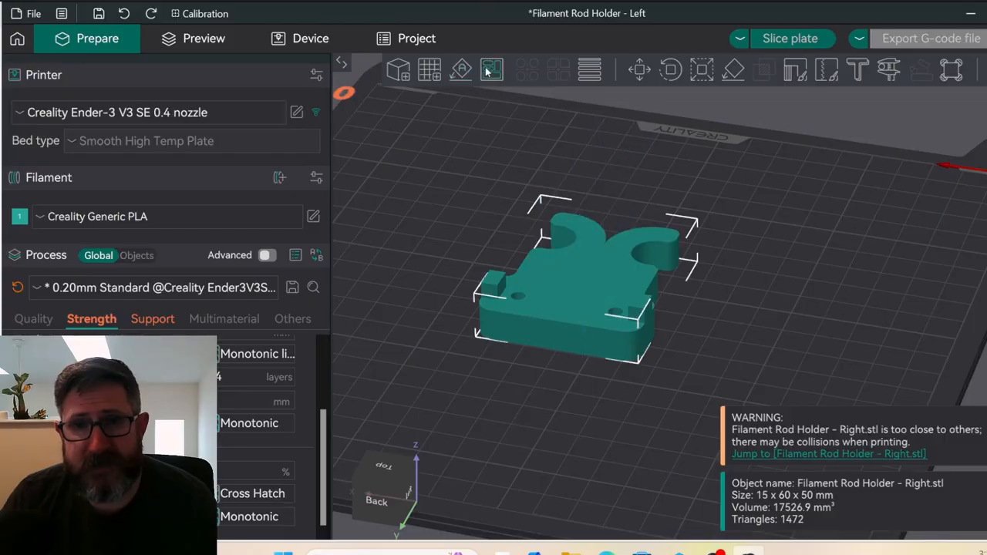
- Arrange the left and right holders apart from each other on the build plate and slice the plate
right_click(492, 70)
click(505, 212)
click(500, 276)
drag(602, 362, 602, 389)
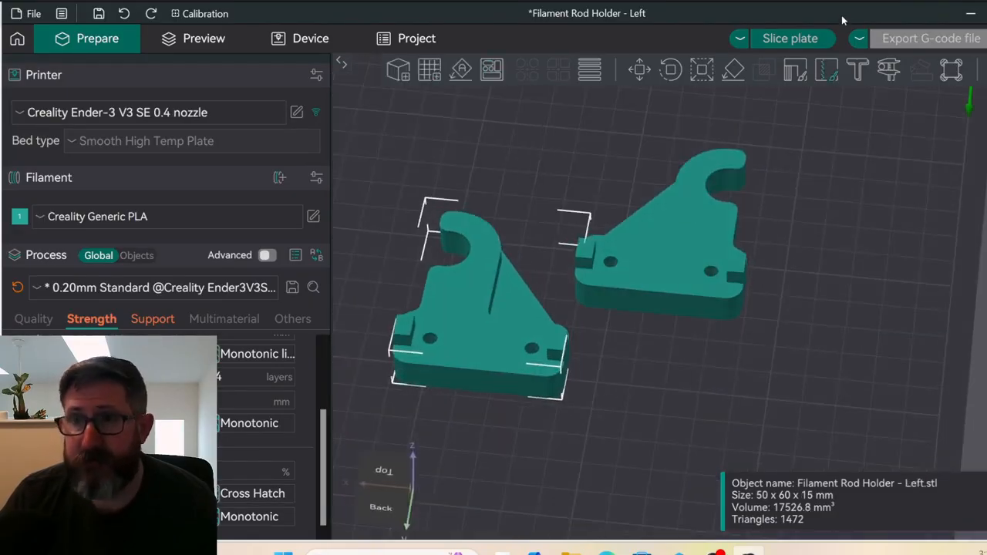
click(795, 39)
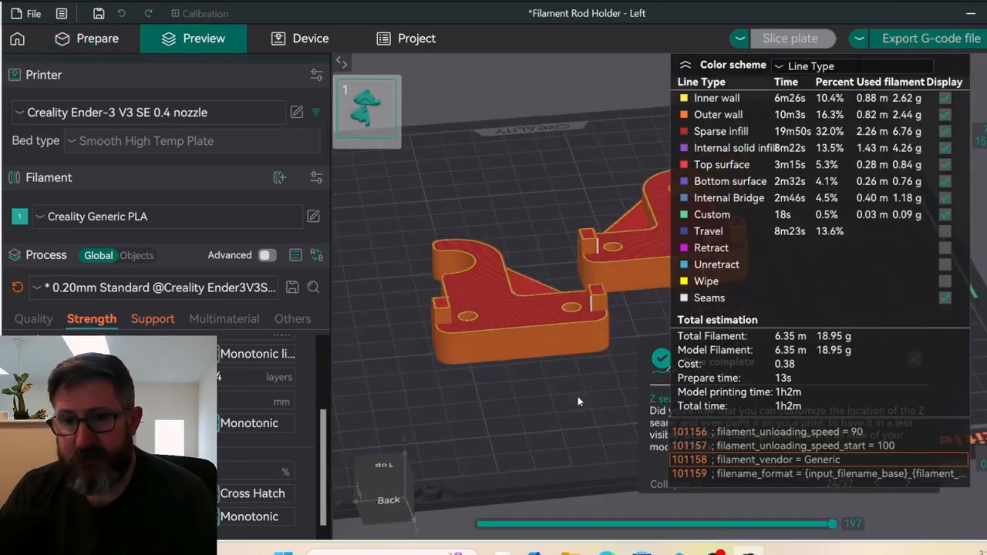